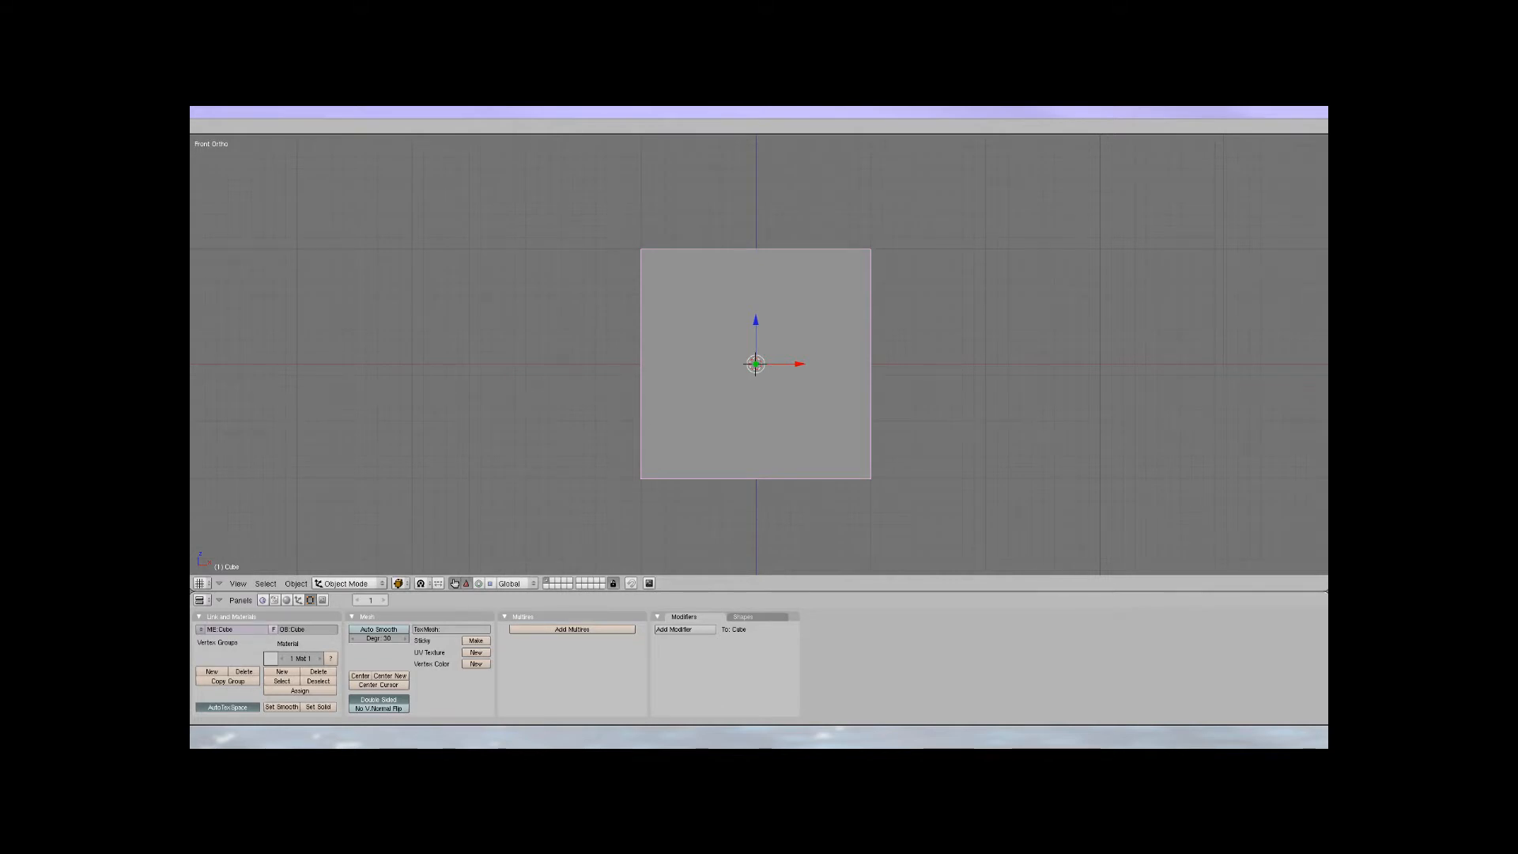
# Delete the default cube and add a UV sphere at the origin in its place
pyautogui.press('x')
pyautogui.press('Return')
pyautogui.press('space')
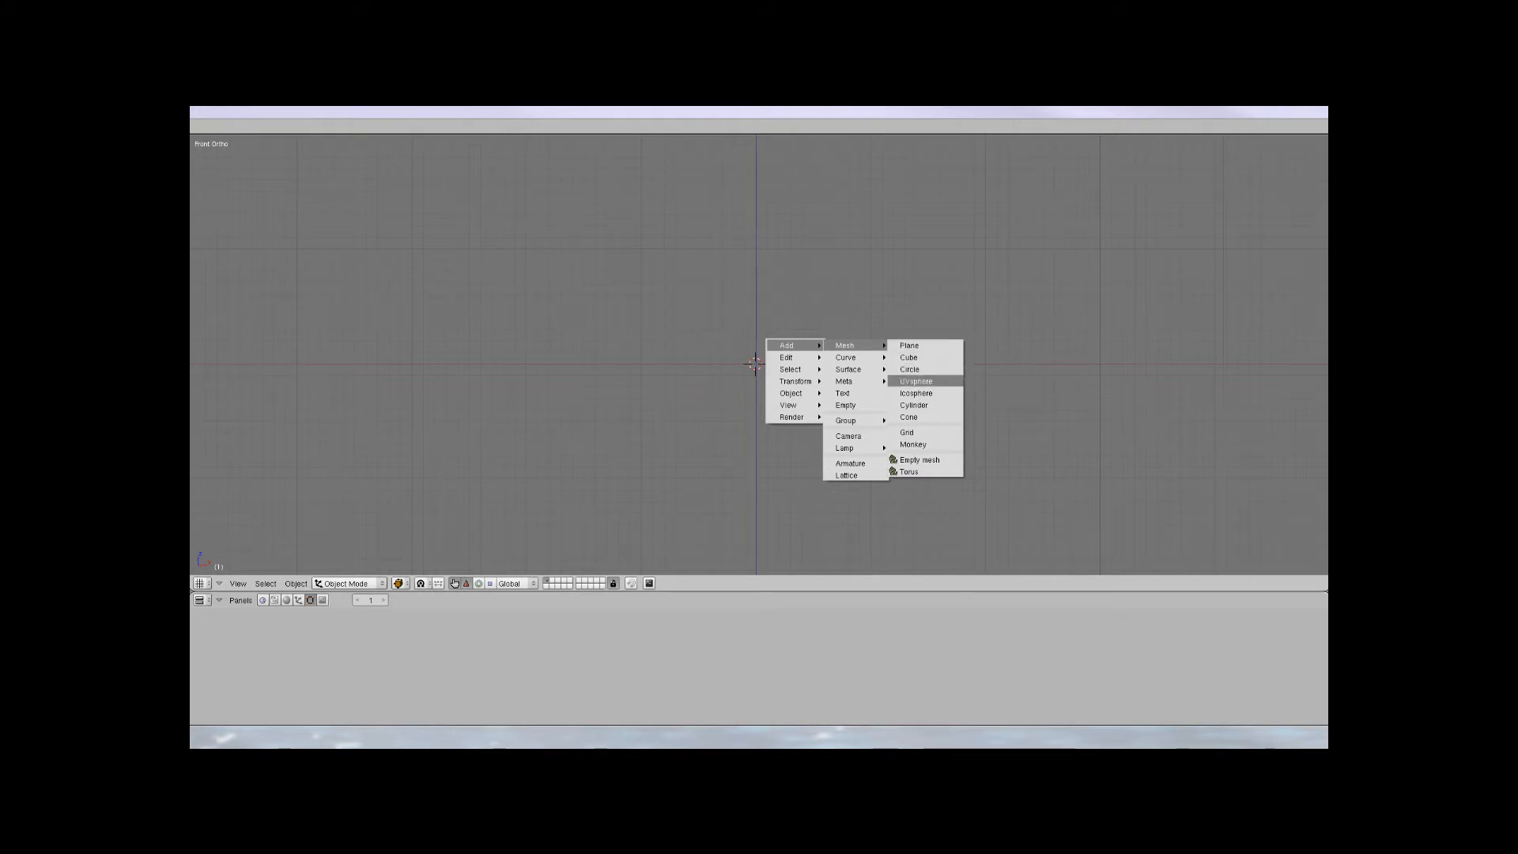
pyautogui.click(918, 381)
pyautogui.click(974, 383)
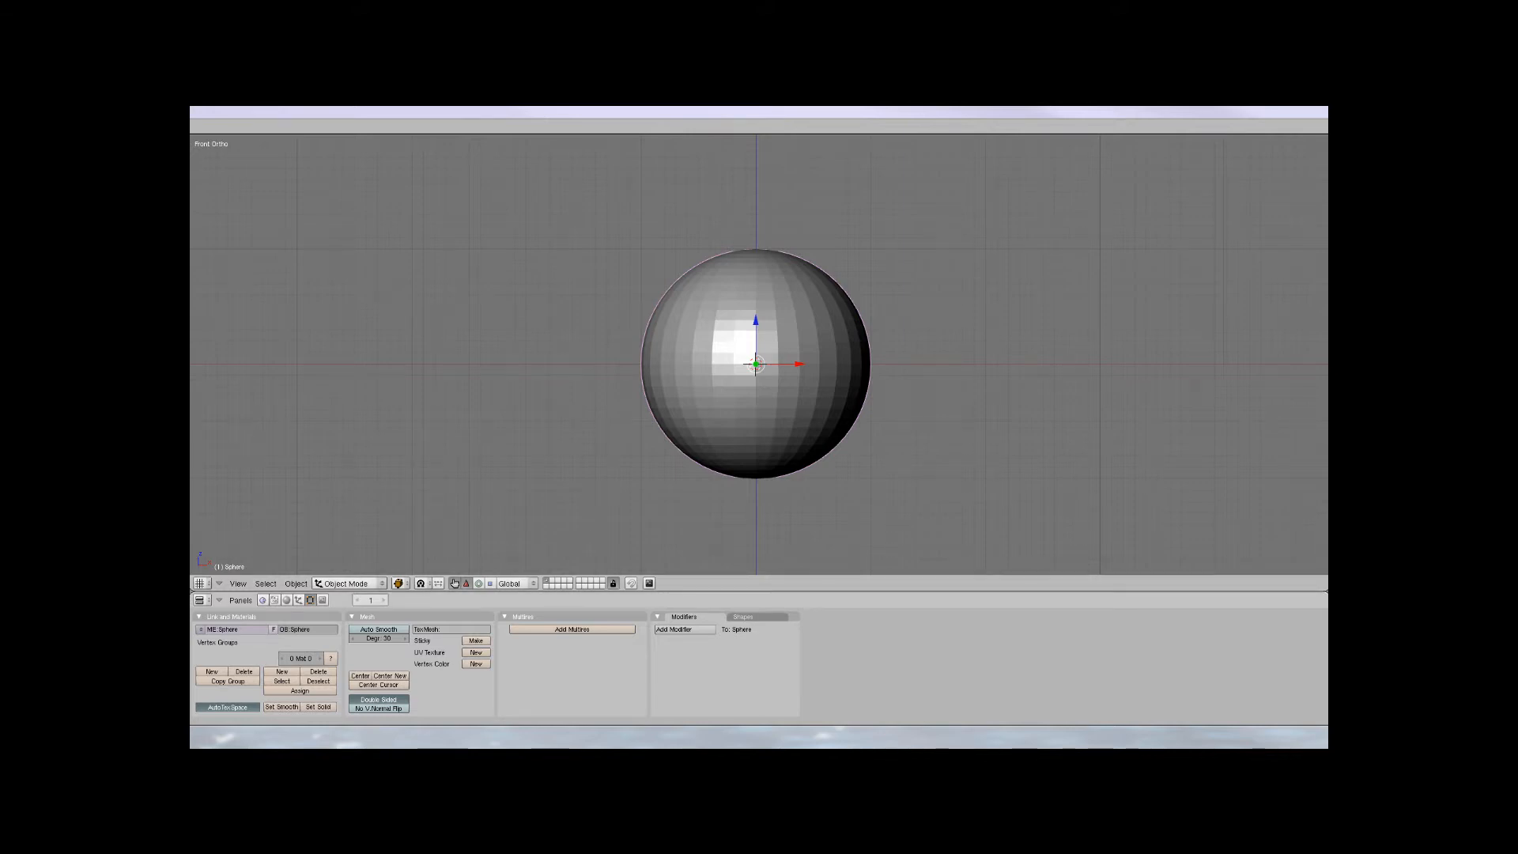
# Add a Subsurf modifier to the sphere with Levels 2 and Render Levels 3
pyautogui.click(685, 629)
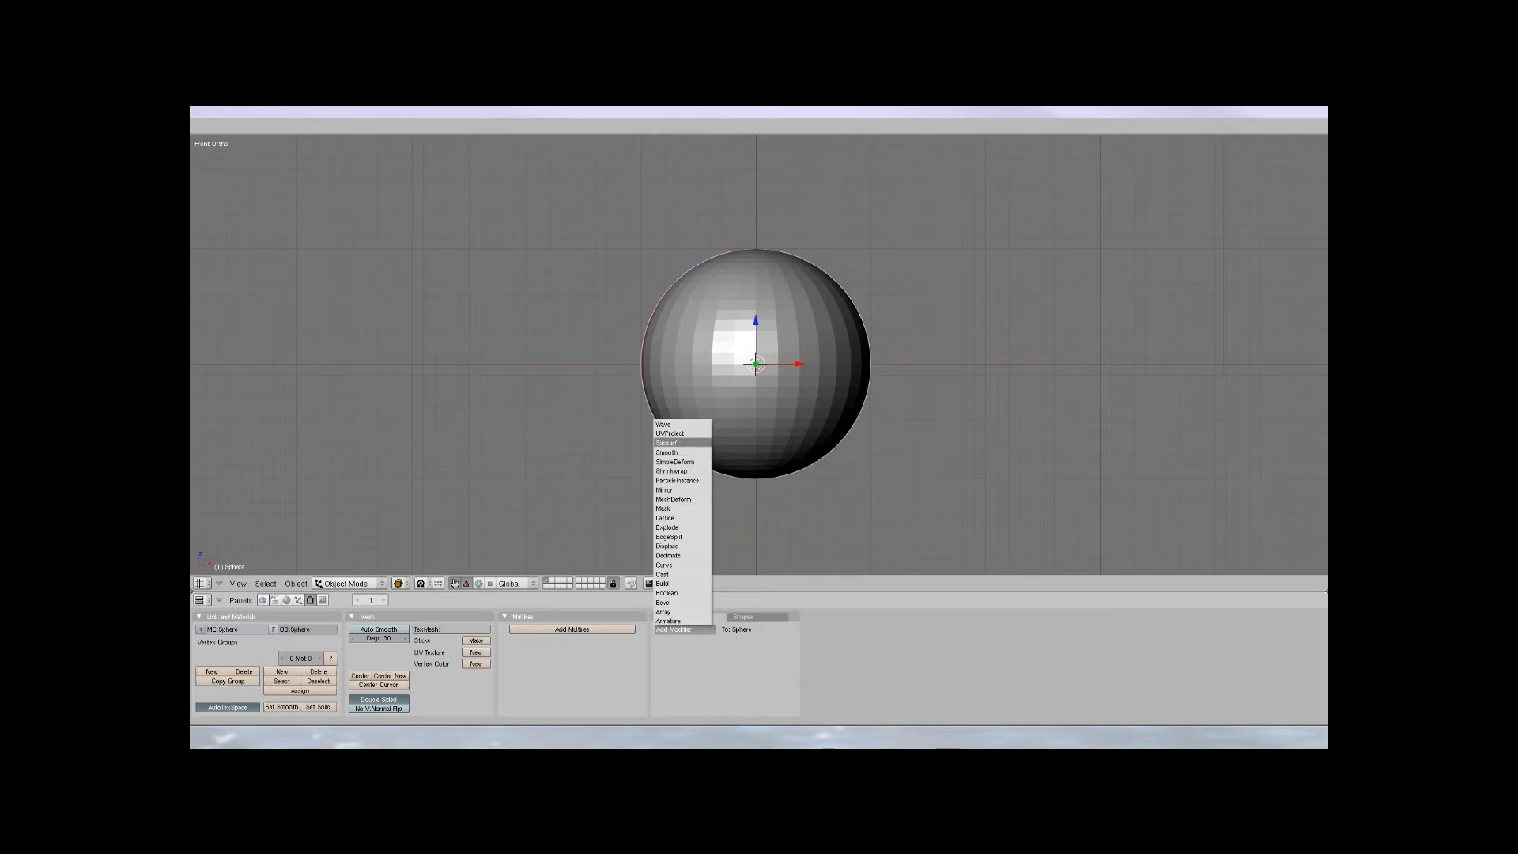
pyautogui.click(667, 443)
pyautogui.click(734, 665)
pyautogui.click(735, 665)
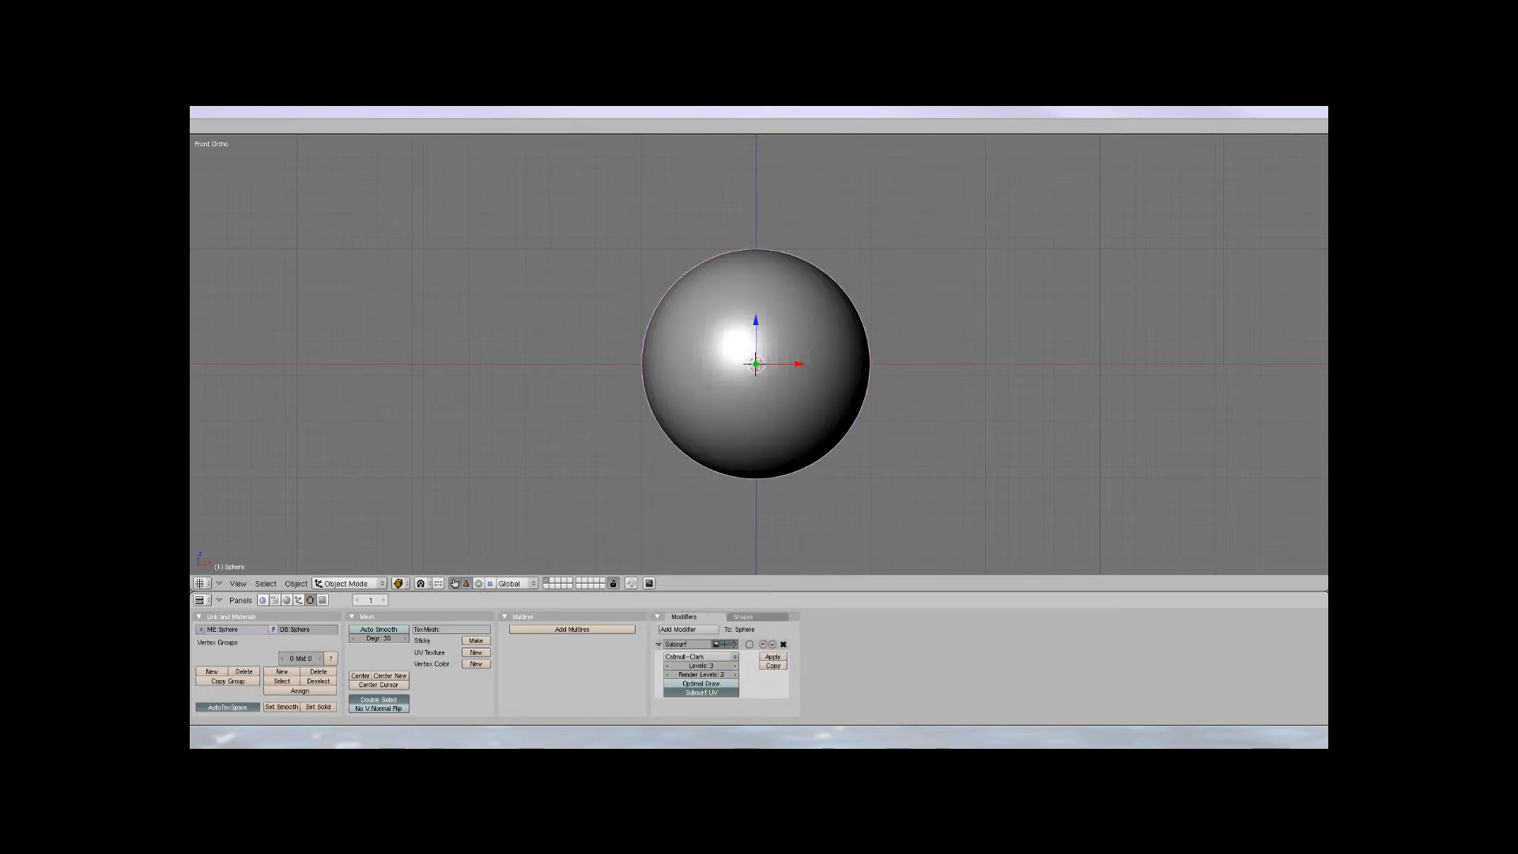
pyautogui.click(668, 665)
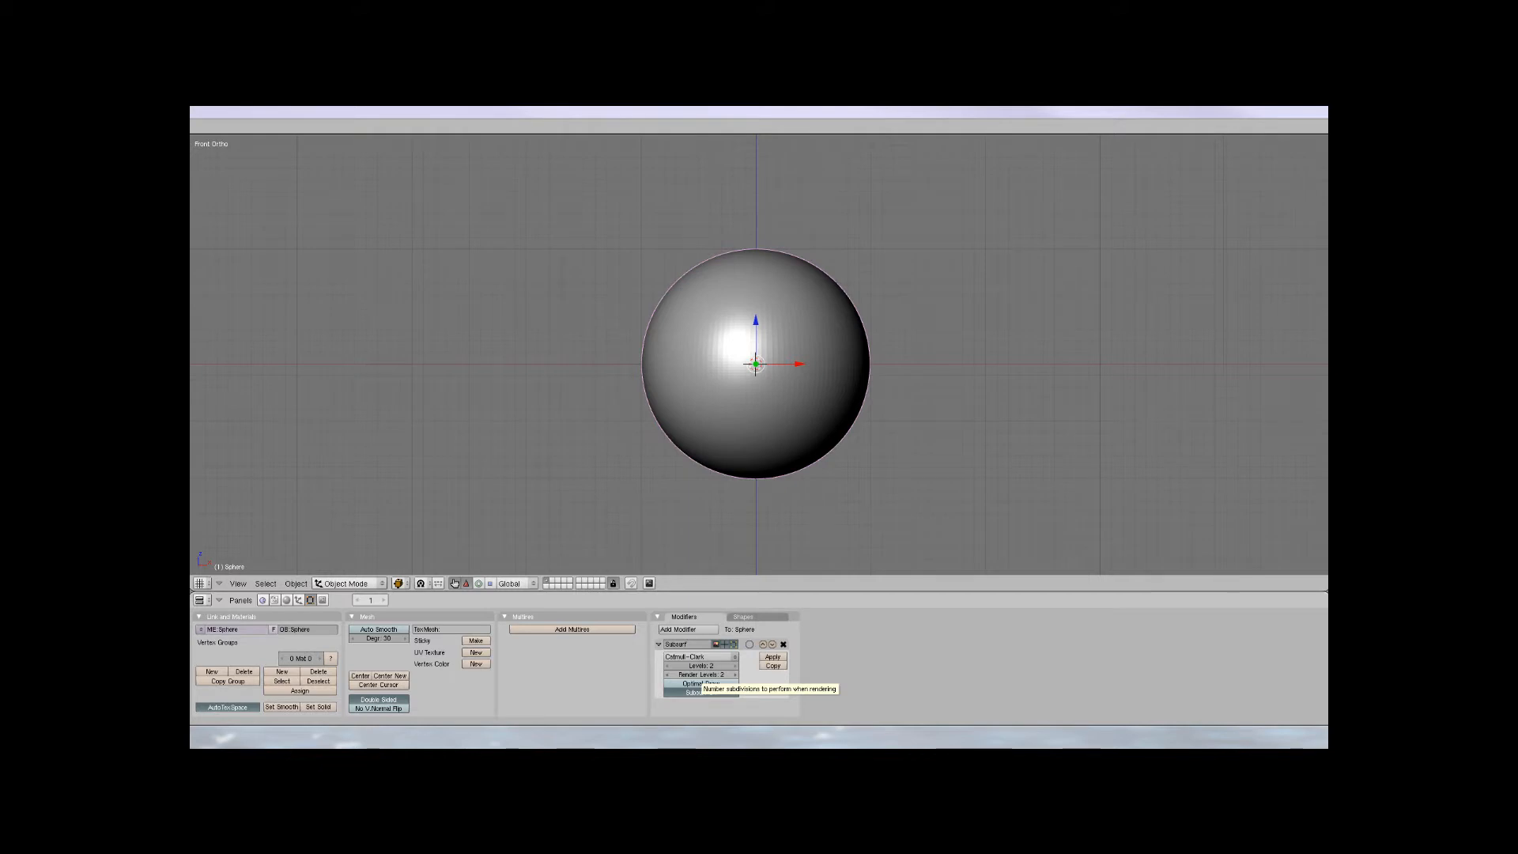
pyautogui.click(734, 674)
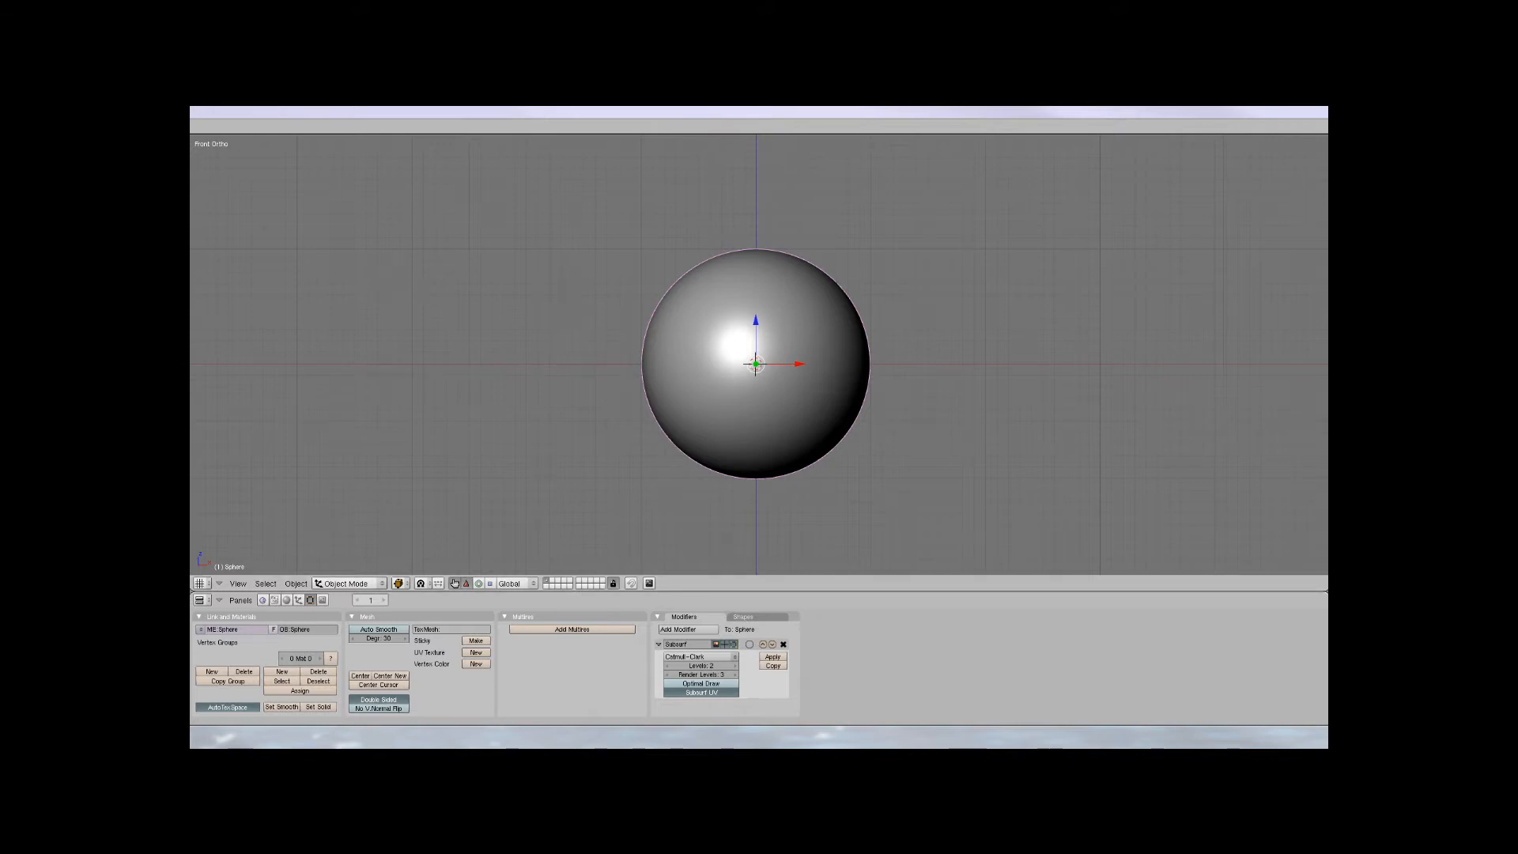
# Move the sphere up and to the left of the origin, and scale it down to roughly two thirds of its size
pyautogui.press('g')
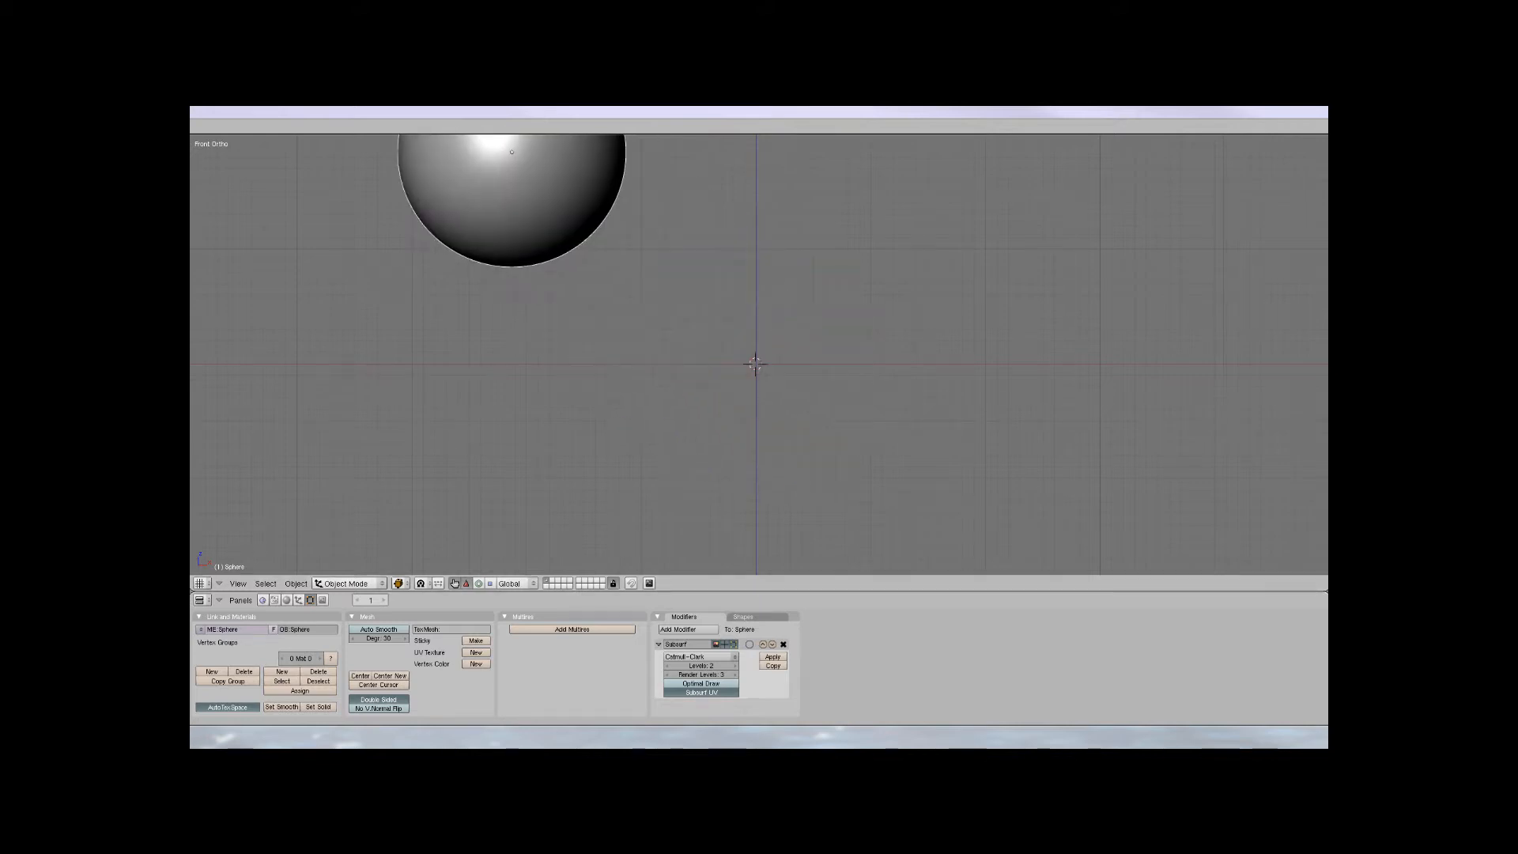
pyautogui.press('Return')
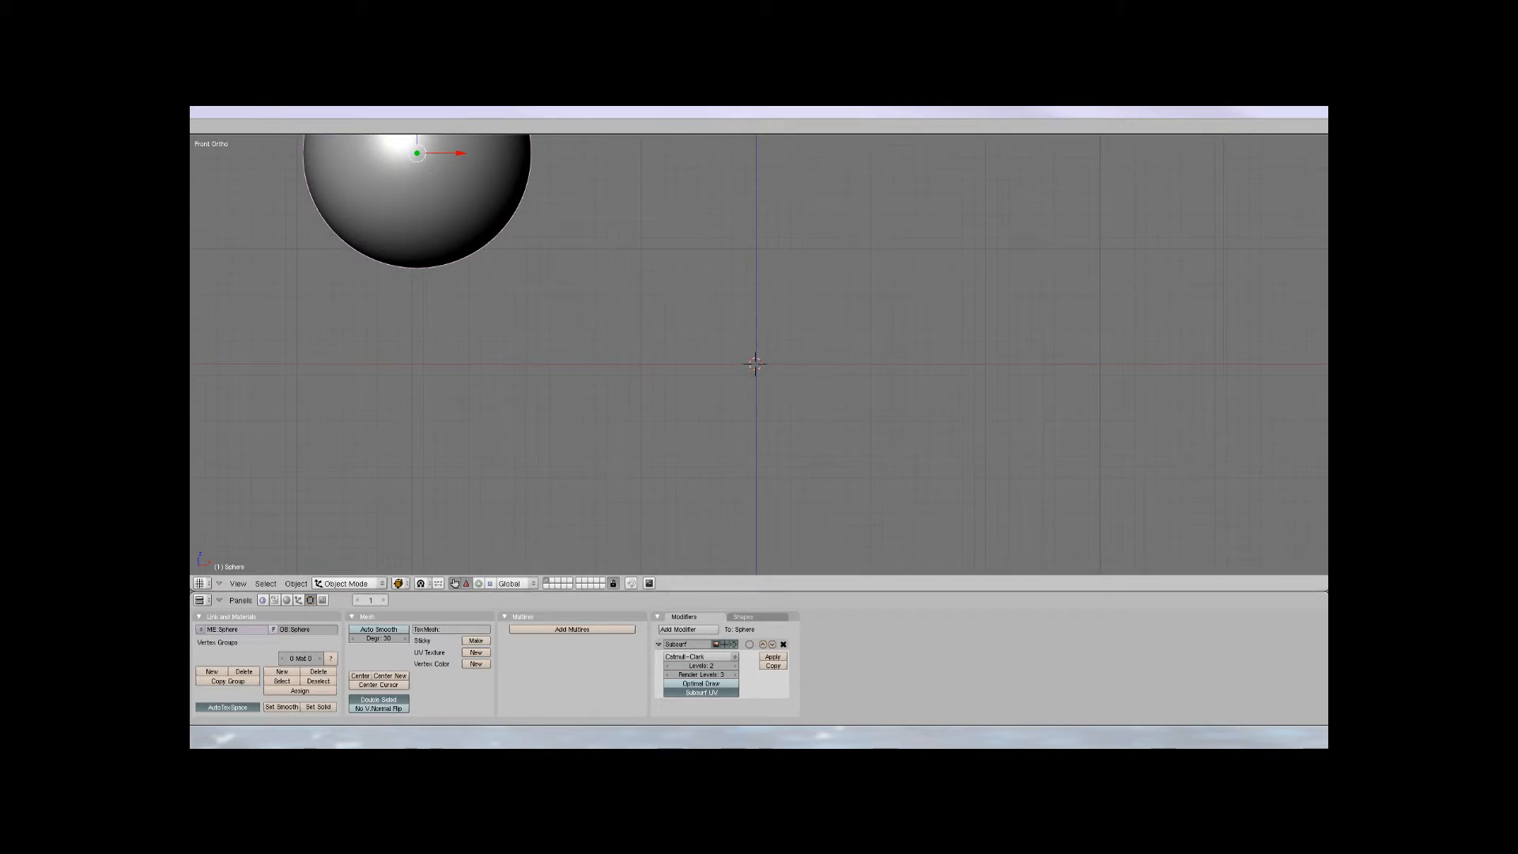
pyautogui.press('KP_7')
pyautogui.press('KP_Subtract')
pyautogui.press('KP_Subtract')
pyautogui.press('KP_Subtract')
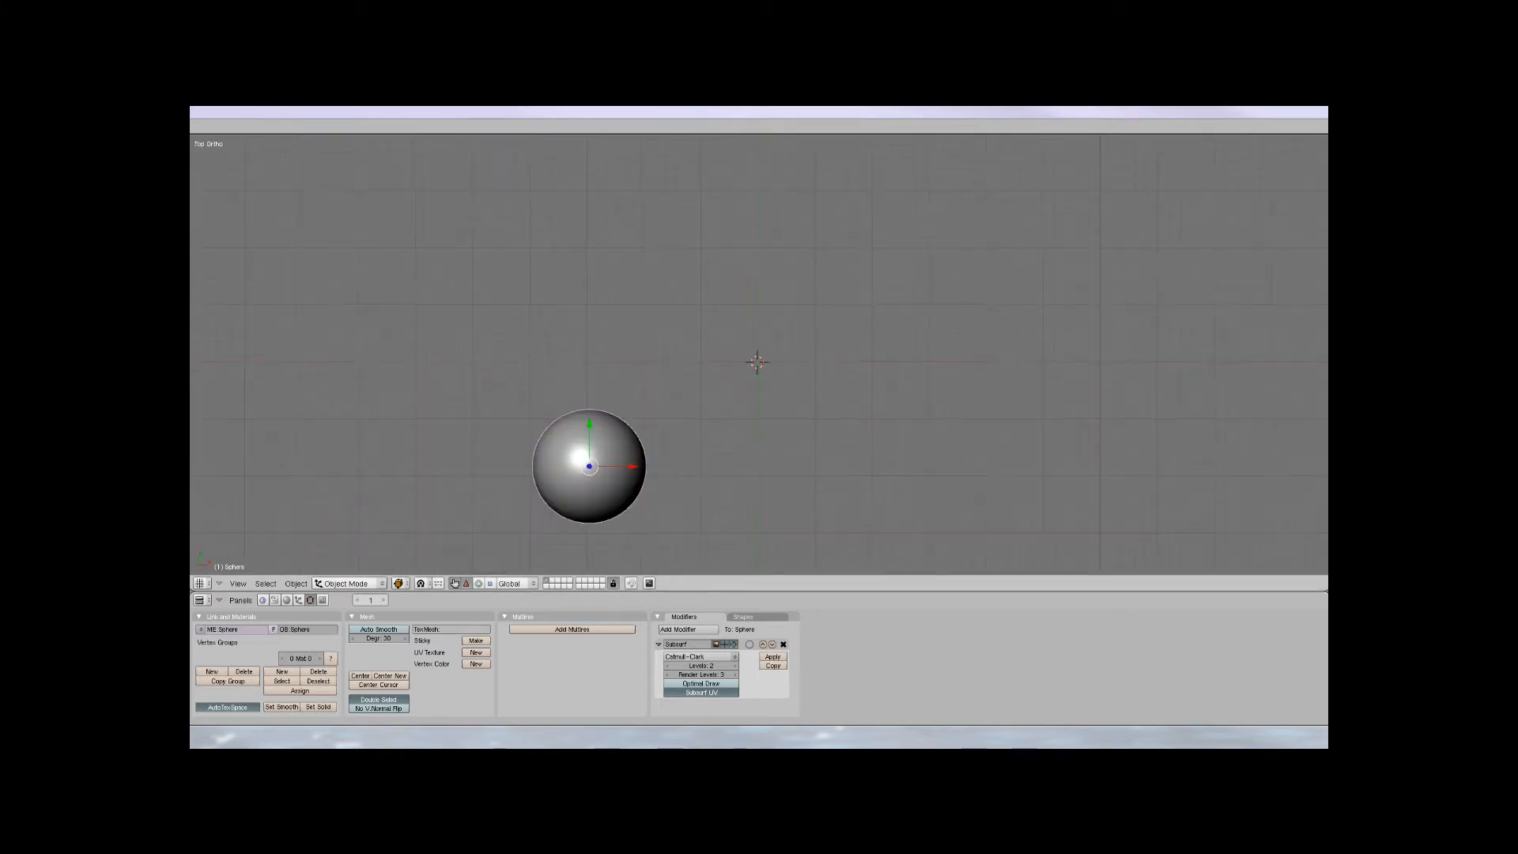
pyautogui.press('s')
pyautogui.press('Return')
pyautogui.press('g')
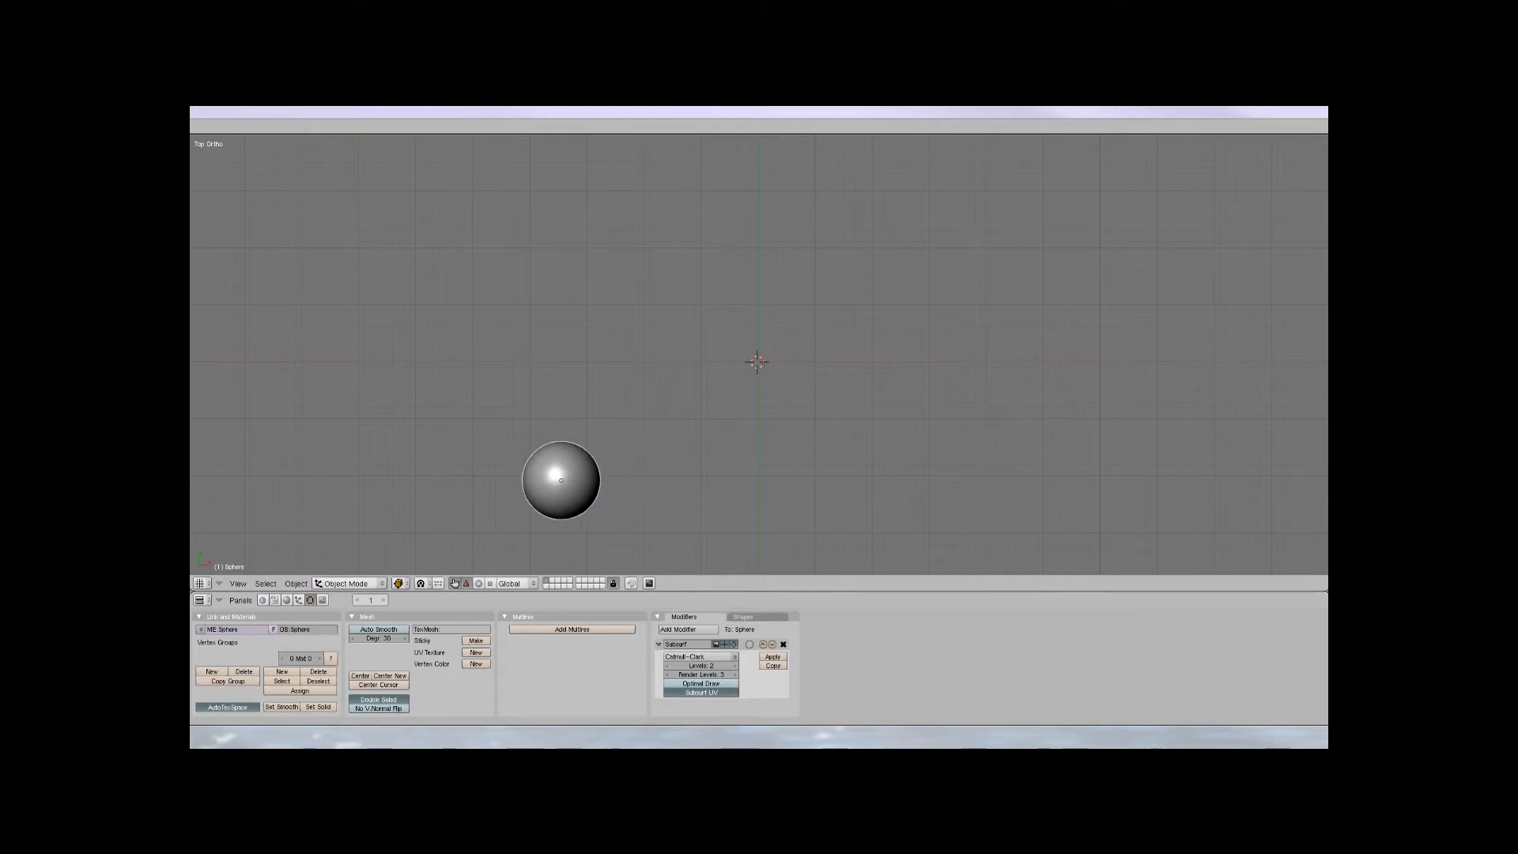
pyautogui.press('Return')
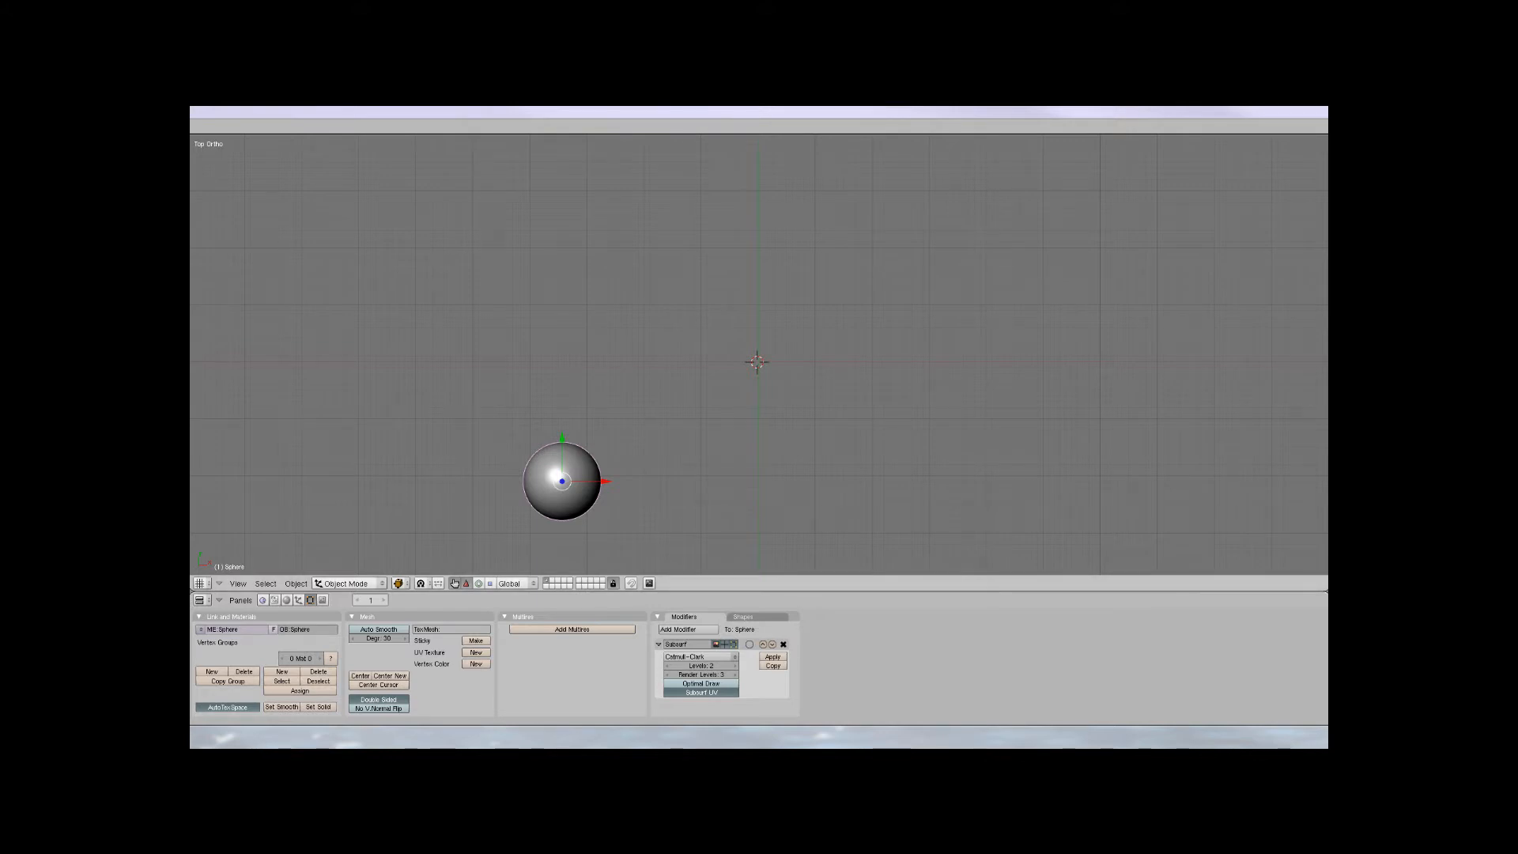
# Add an unfilled mesh circle at the 3D cursor
pyautogui.scroll(-7, 759, 354)
pyautogui.scroll(3, 759, 354)
pyautogui.press('space')
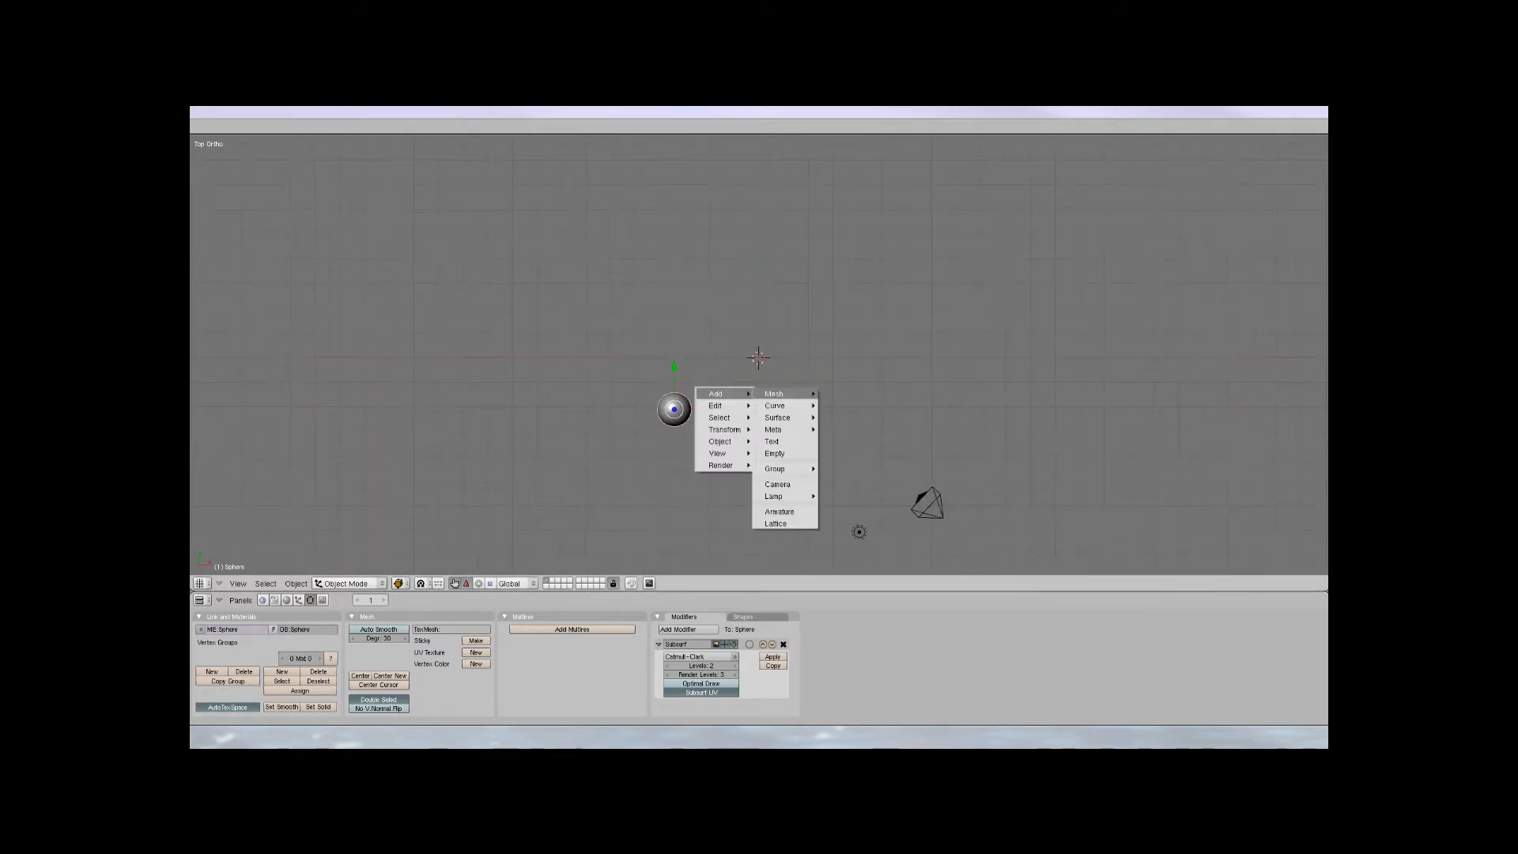
pyautogui.moveTo(774, 393)
pyautogui.moveTo(778, 495)
pyautogui.click(839, 417)
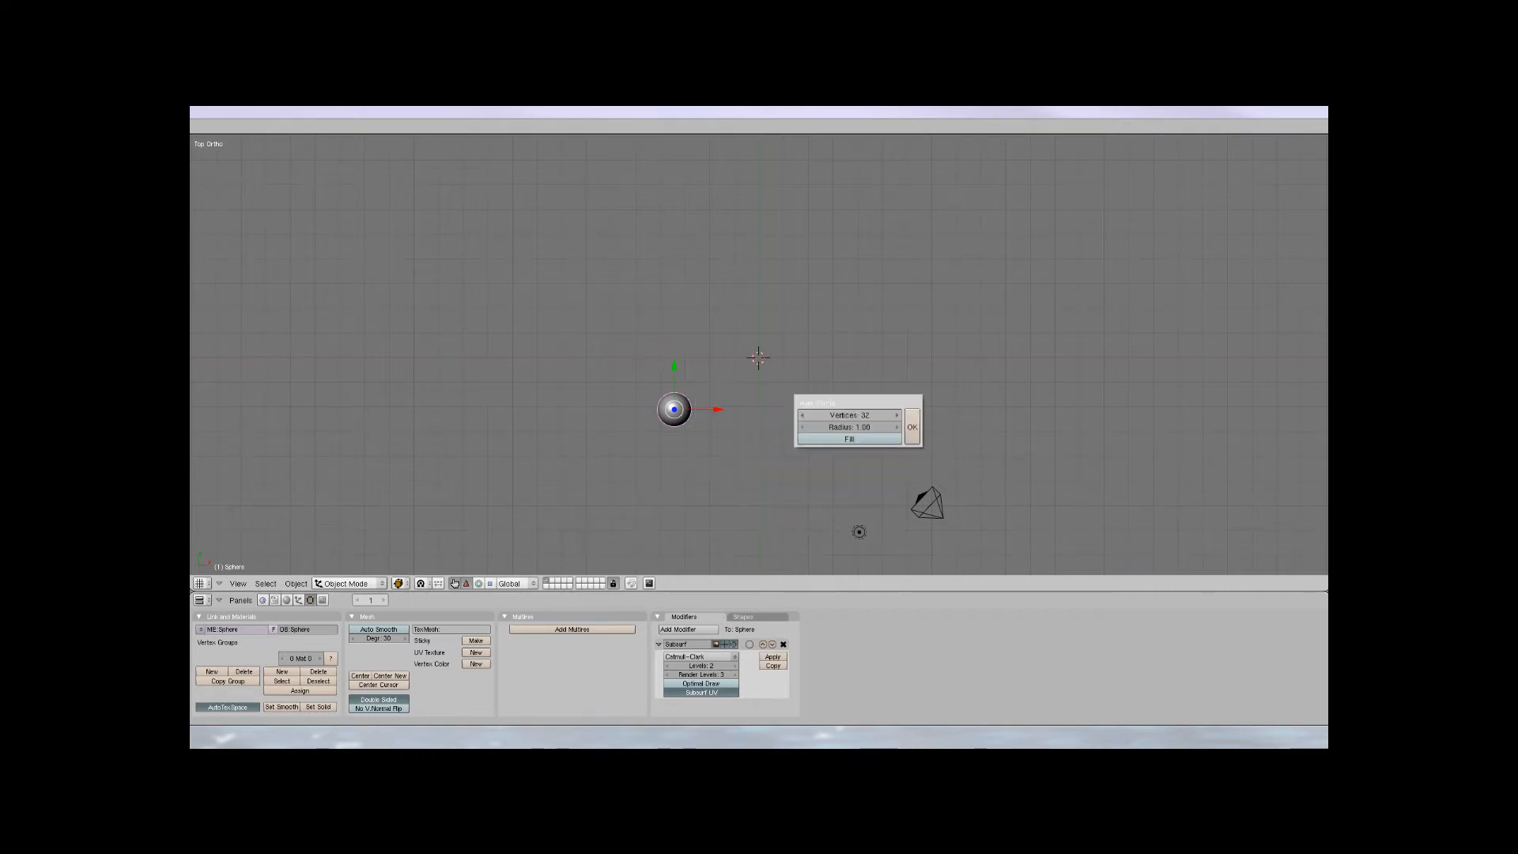
pyautogui.click(849, 415)
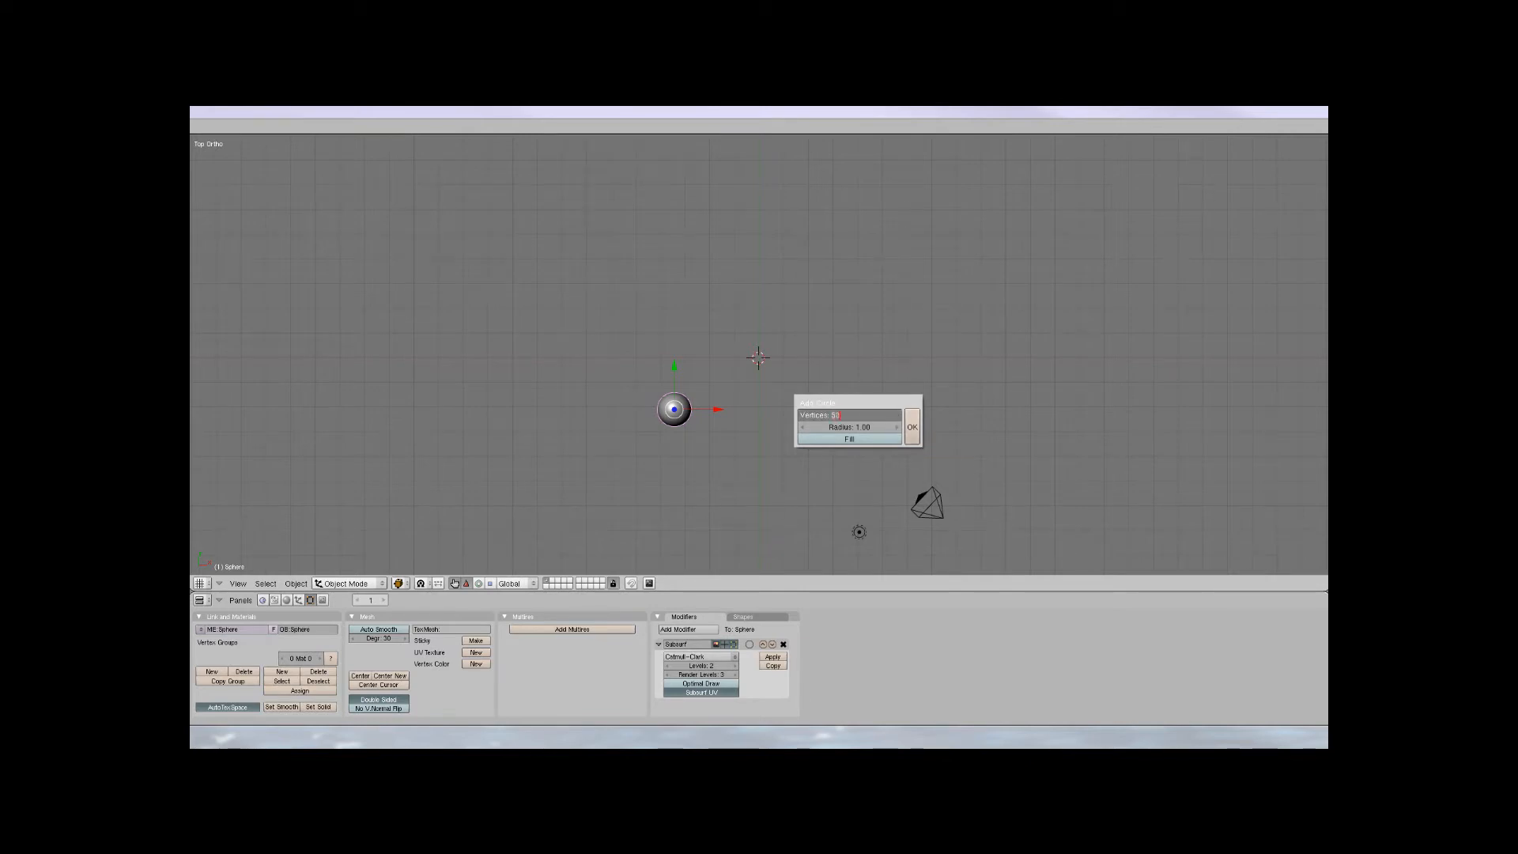
pyautogui.press('Return')
pyautogui.click(912, 427)
# Move the circle by about -3.45 in X and -2.11 in Y, centring it around the sphere in top view
pyautogui.scroll(2, 912, 426)
pyautogui.scroll(2, 759, 356)
pyautogui.keyDown('shift'); pyautogui.moveTo(759, 356); pyautogui.dragTo(914, 278, button='middle'); pyautogui.keyUp('shift')
pyautogui.scroll(3, 914, 278)
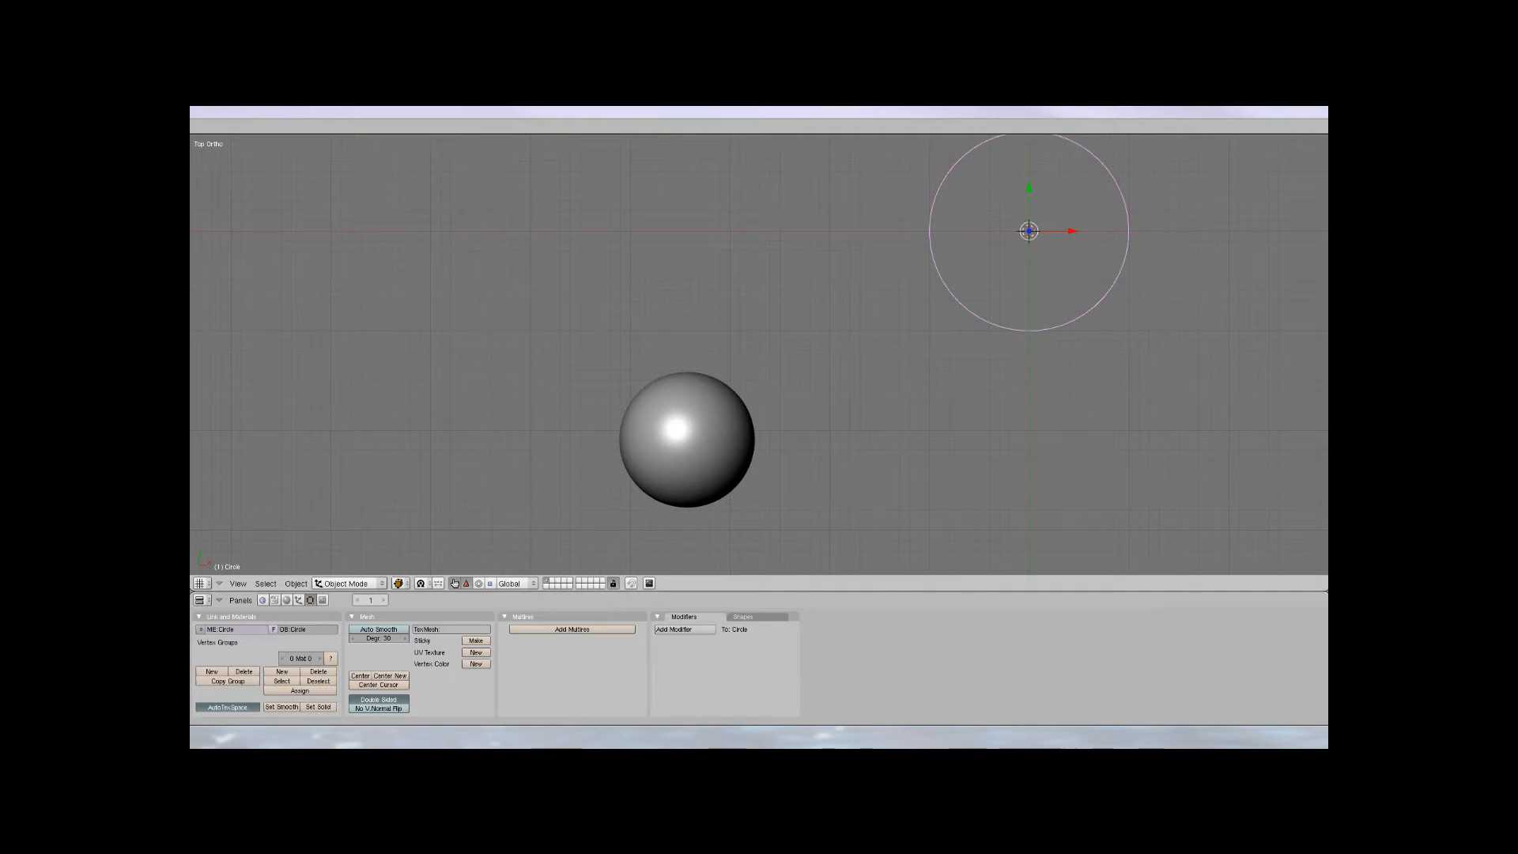
pyautogui.press('g')
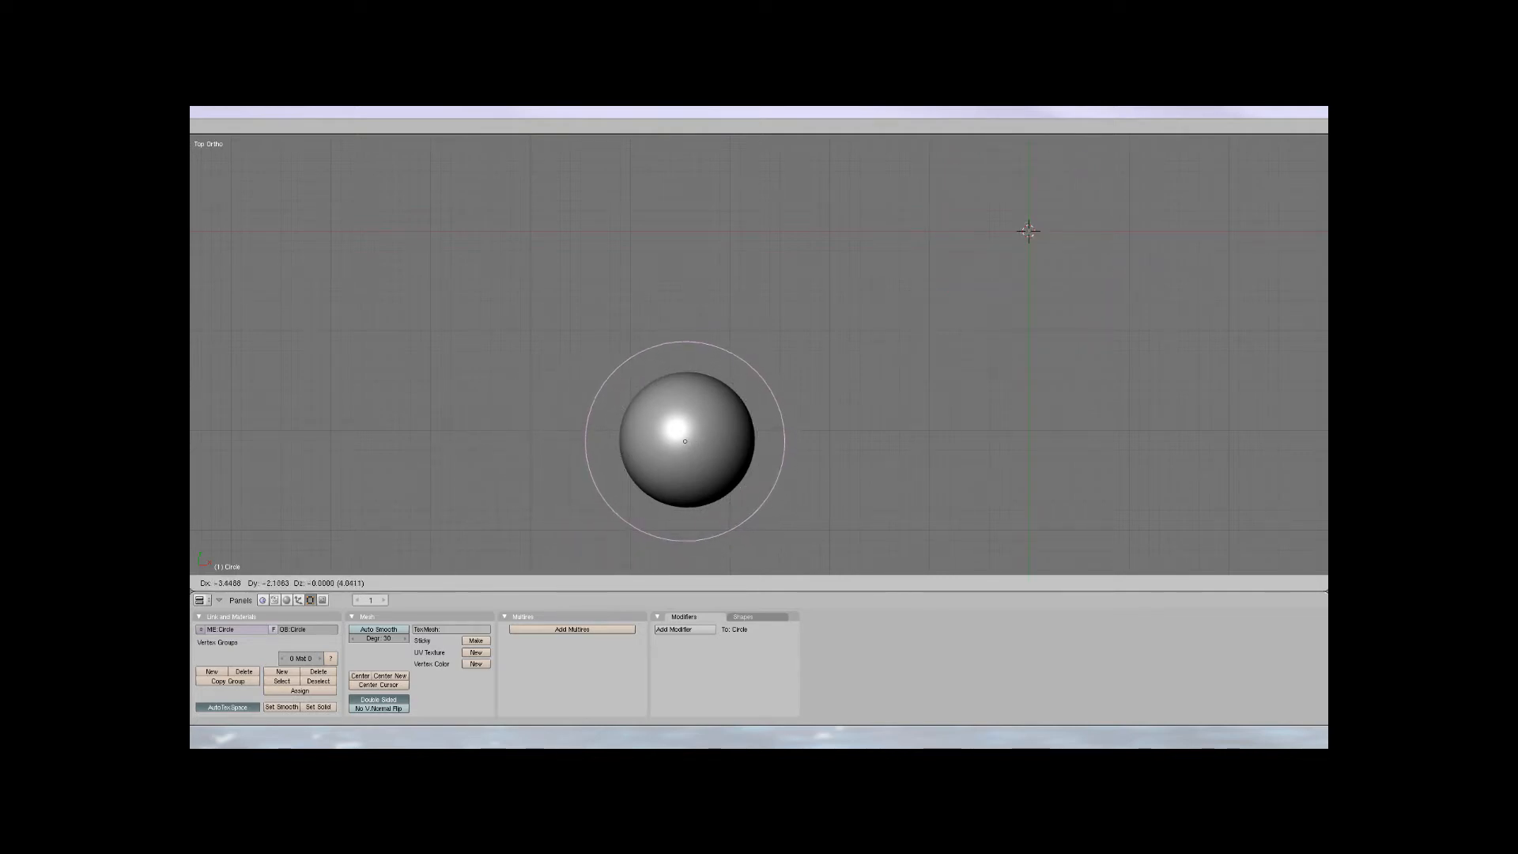
pyautogui.click(685, 441)
# Scale the circle down to closely match the sphere's outline in top view, and re-centre it on the sphere
pyautogui.press('s')
pyautogui.click(864, 420)
pyautogui.press('g')
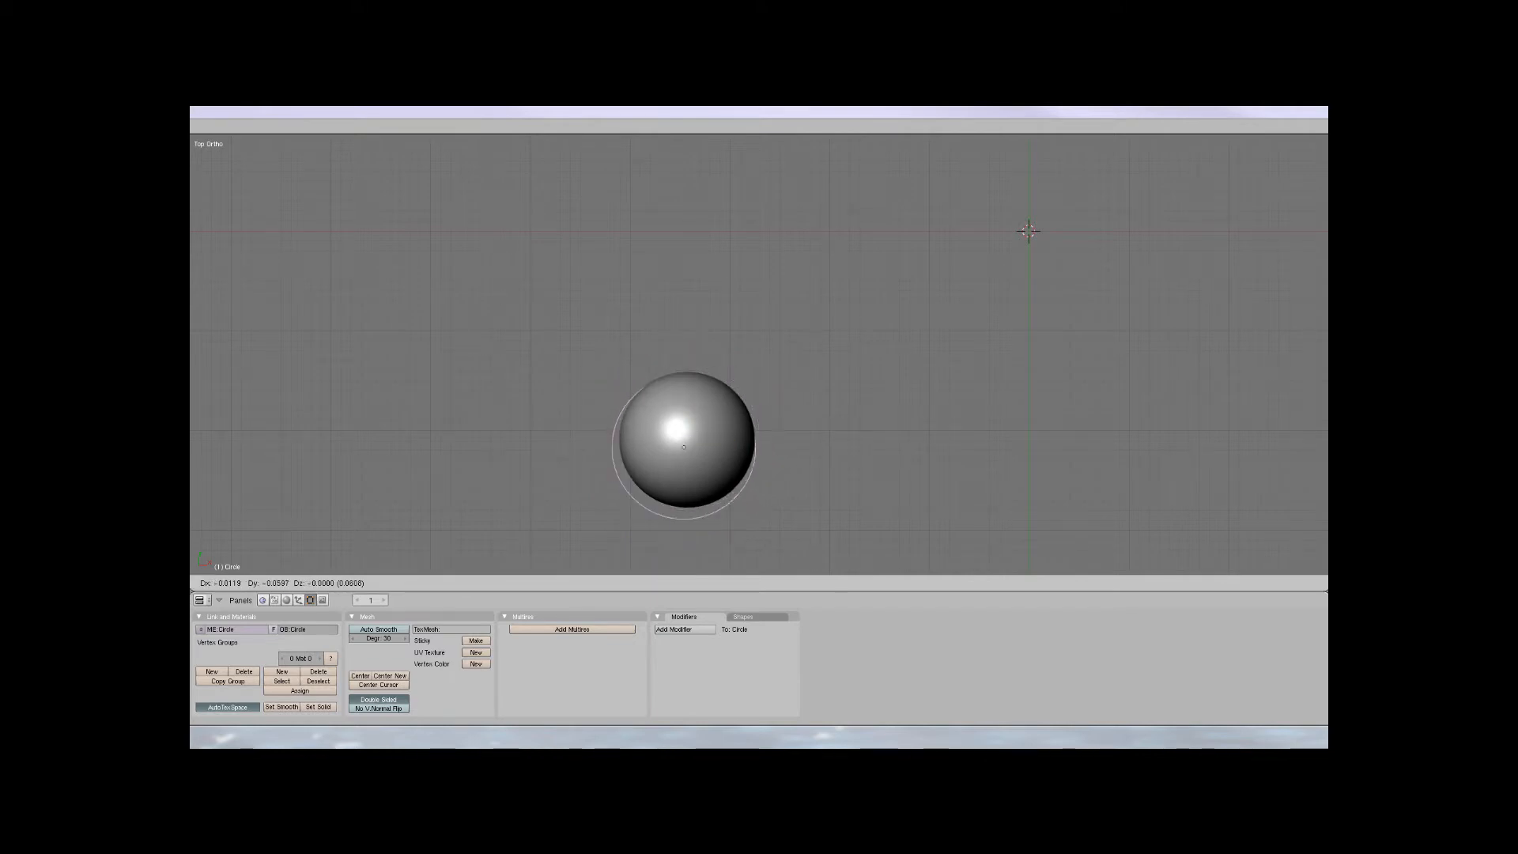
pyautogui.press('Return')
pyautogui.press('s')
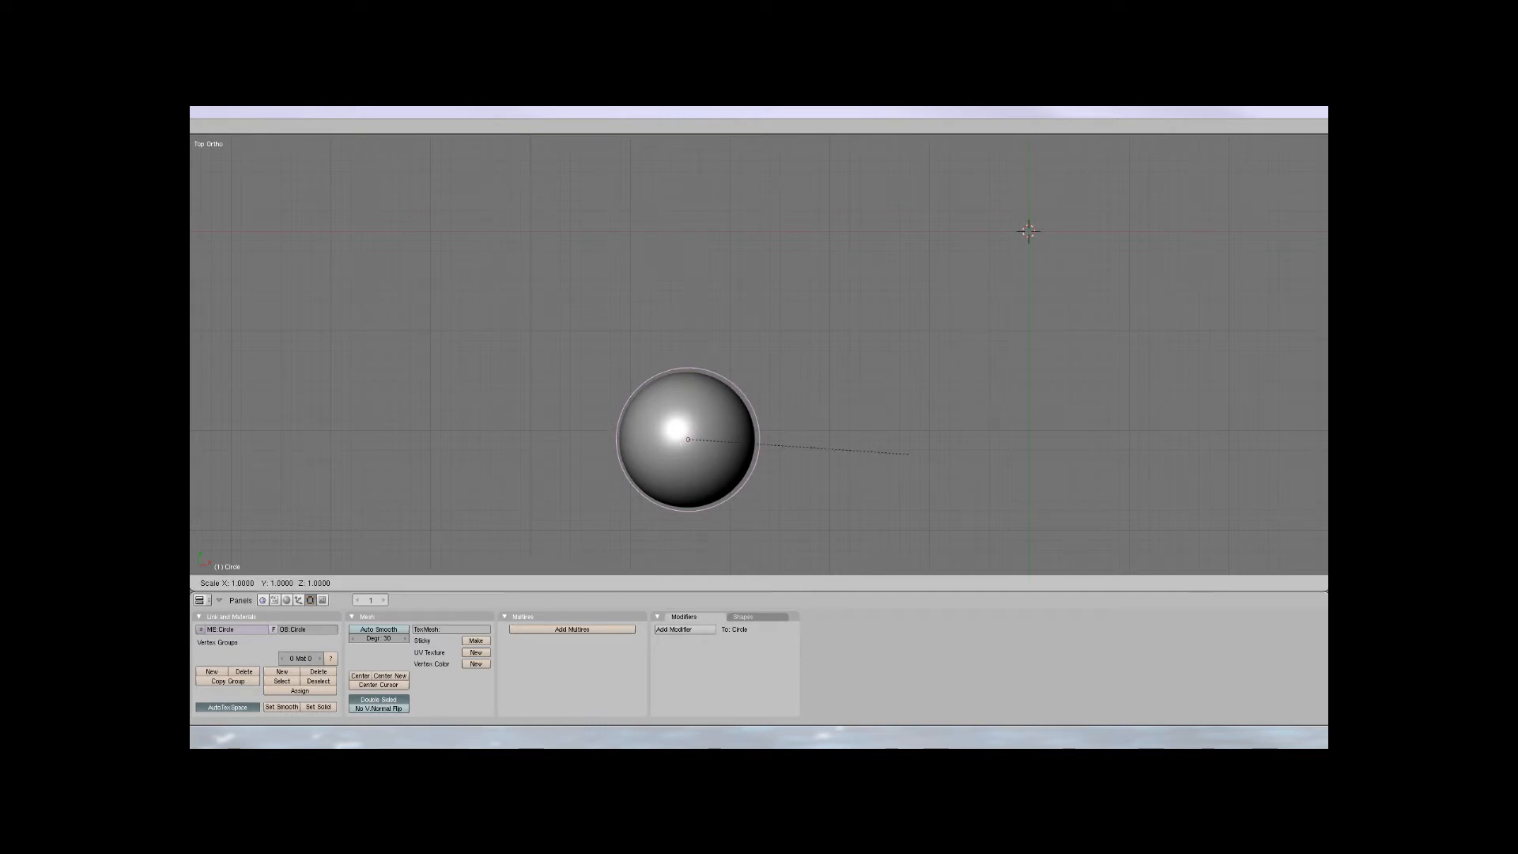
pyautogui.click(900, 451)
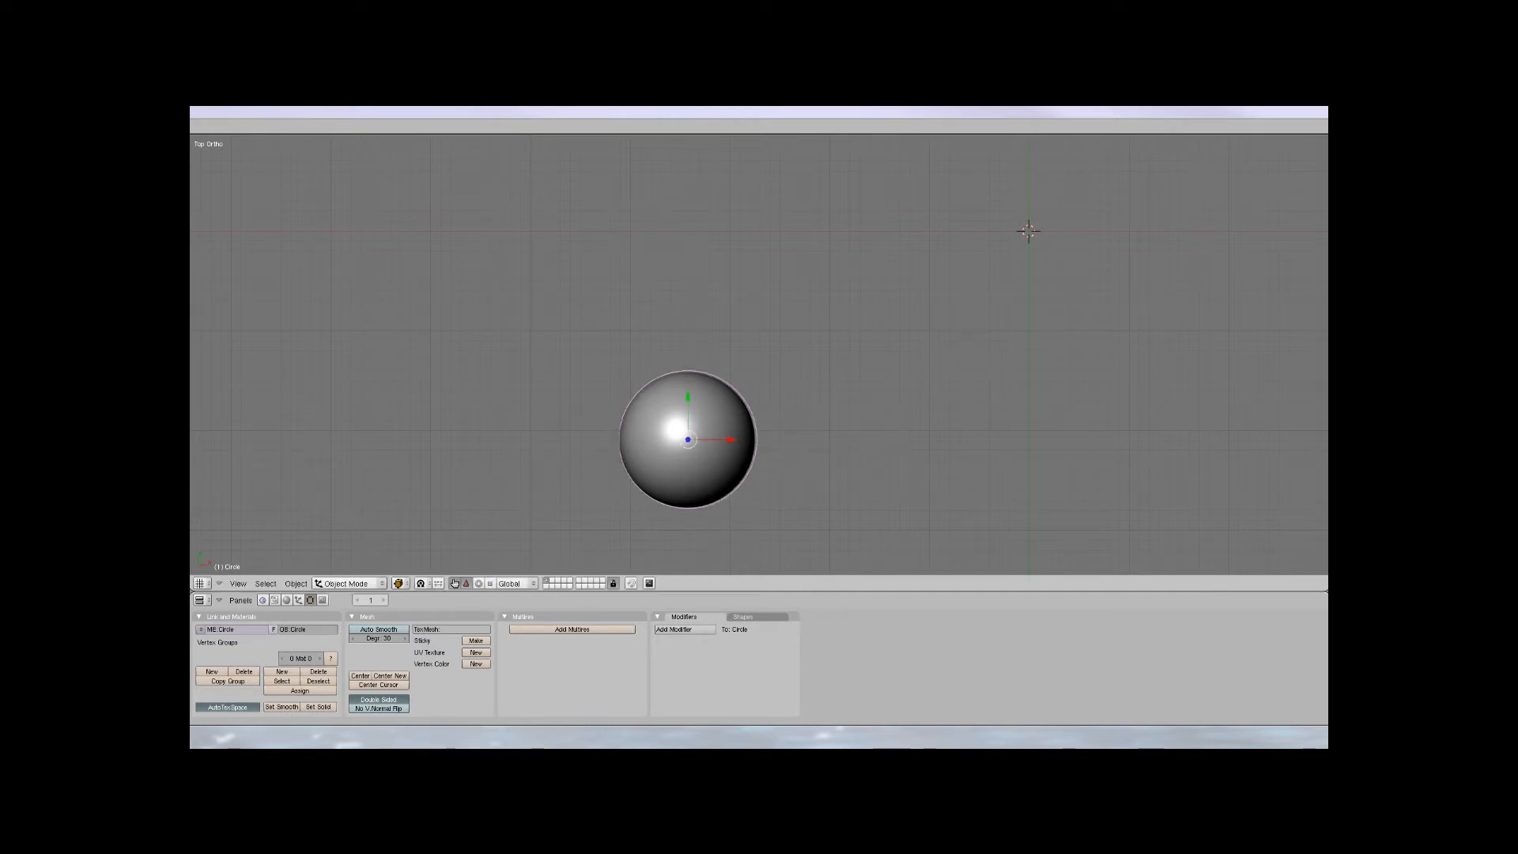
pyautogui.moveTo(731, 439); pyautogui.dragTo(729, 440)
pyautogui.press('s')
pyautogui.click(928, 454)
pyautogui.moveTo(731, 440); pyautogui.dragTo(733, 439)
# Rotate the circle in front view so that it stands steeply tilted below the sphere
pyautogui.press('KP_1')
pyautogui.scroll(-8, 759, 354)
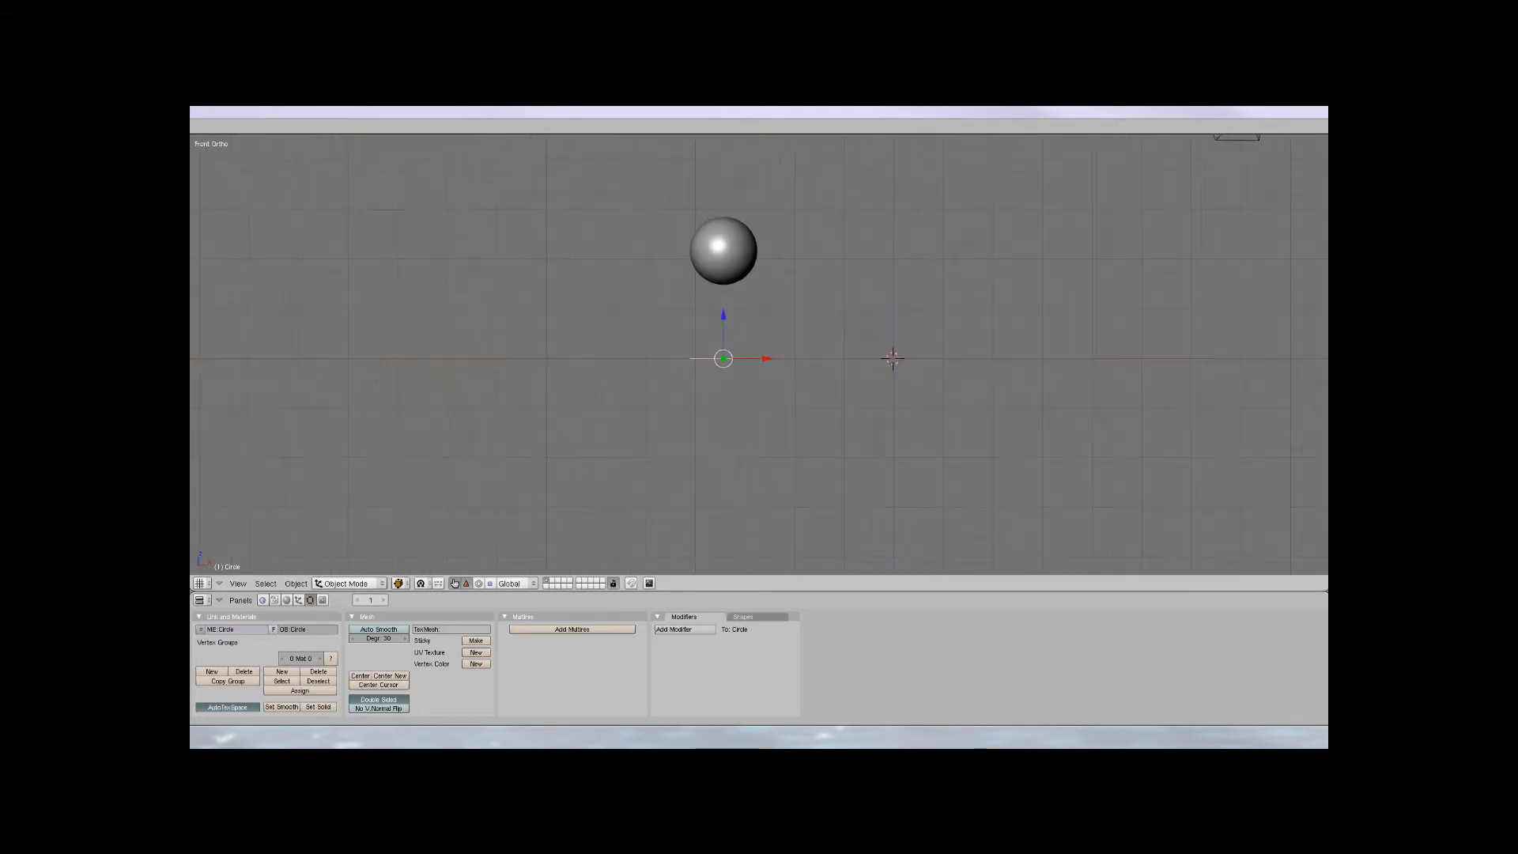
pyautogui.press('r')
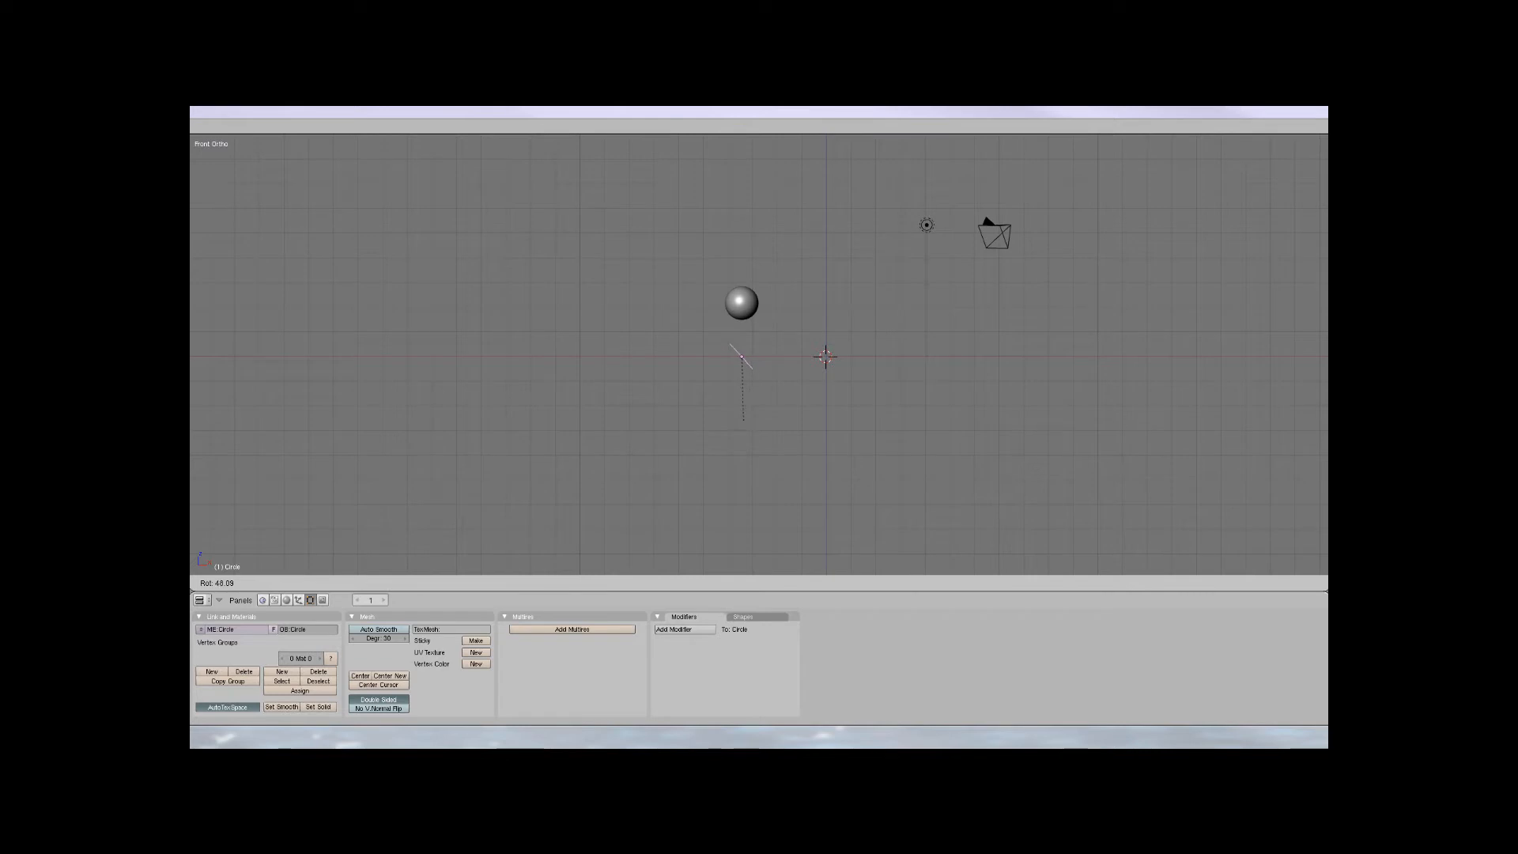
pyautogui.click(720, 419)
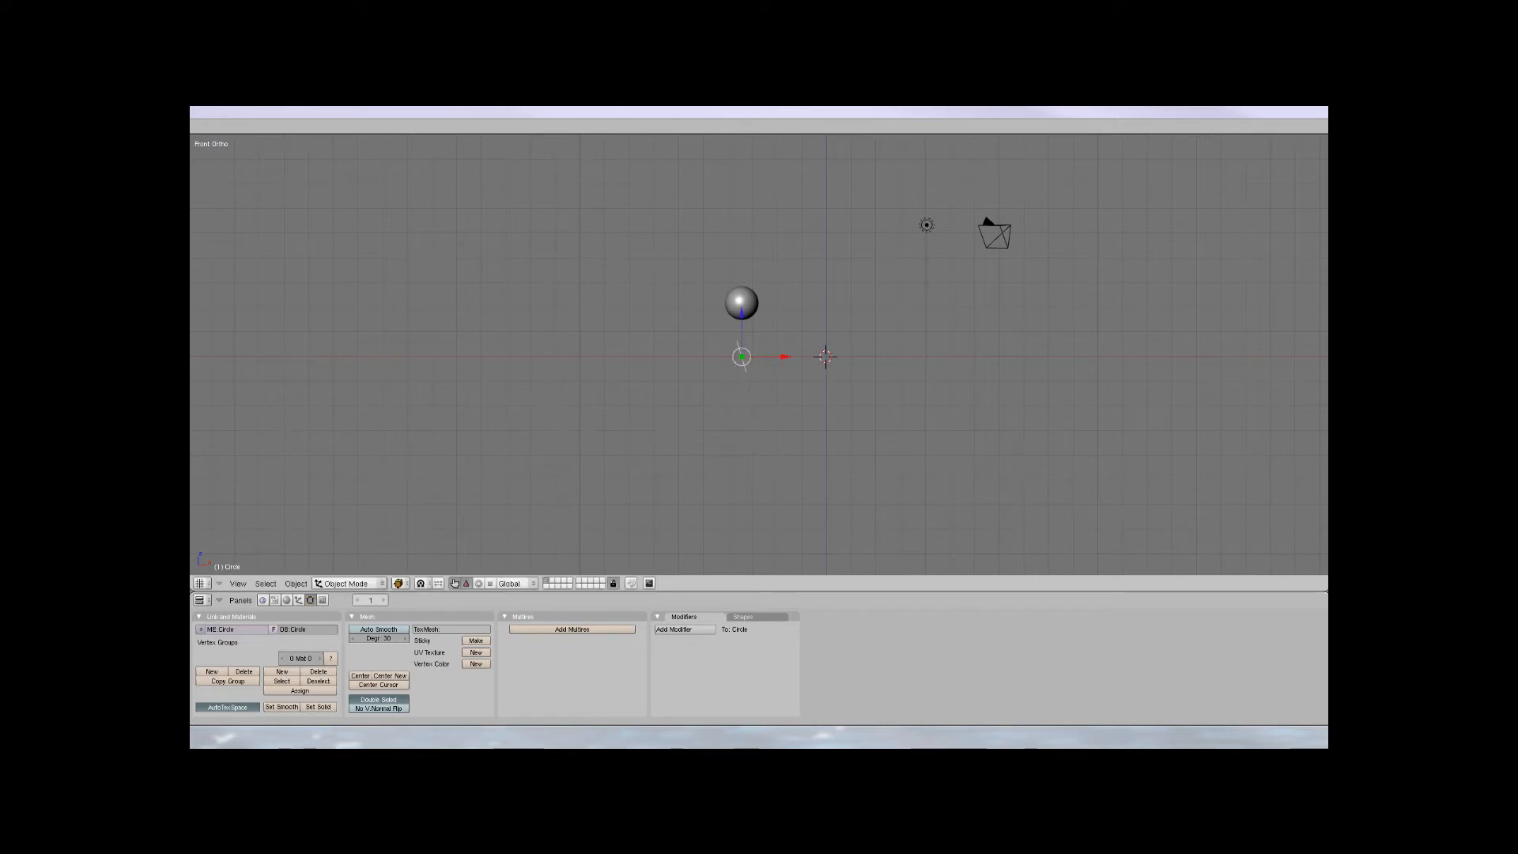
# Raise the tilted circle about 2.15 in Z onto the sphere, and lower it by about 0.05 to fine-tune its height
pyautogui.press('g')
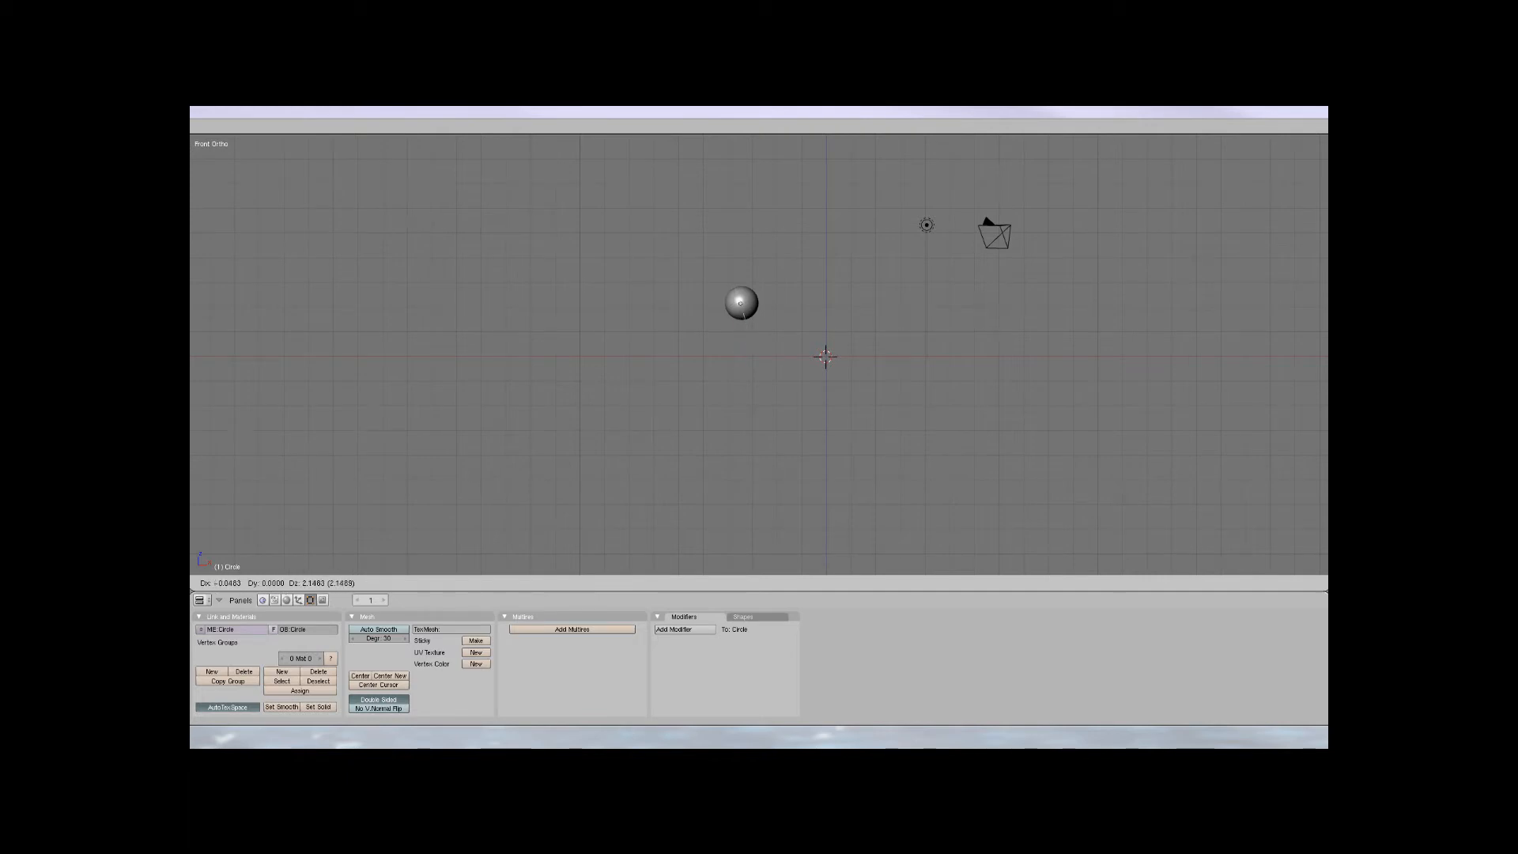
pyautogui.press('Return')
pyautogui.scroll(10, 759, 354)
pyautogui.keyDown('shift'); pyautogui.moveTo(736, 190); pyautogui.dragTo(811, 521, button='middle'); pyautogui.keyUp('shift')
pyautogui.scroll(2, 759, 354)
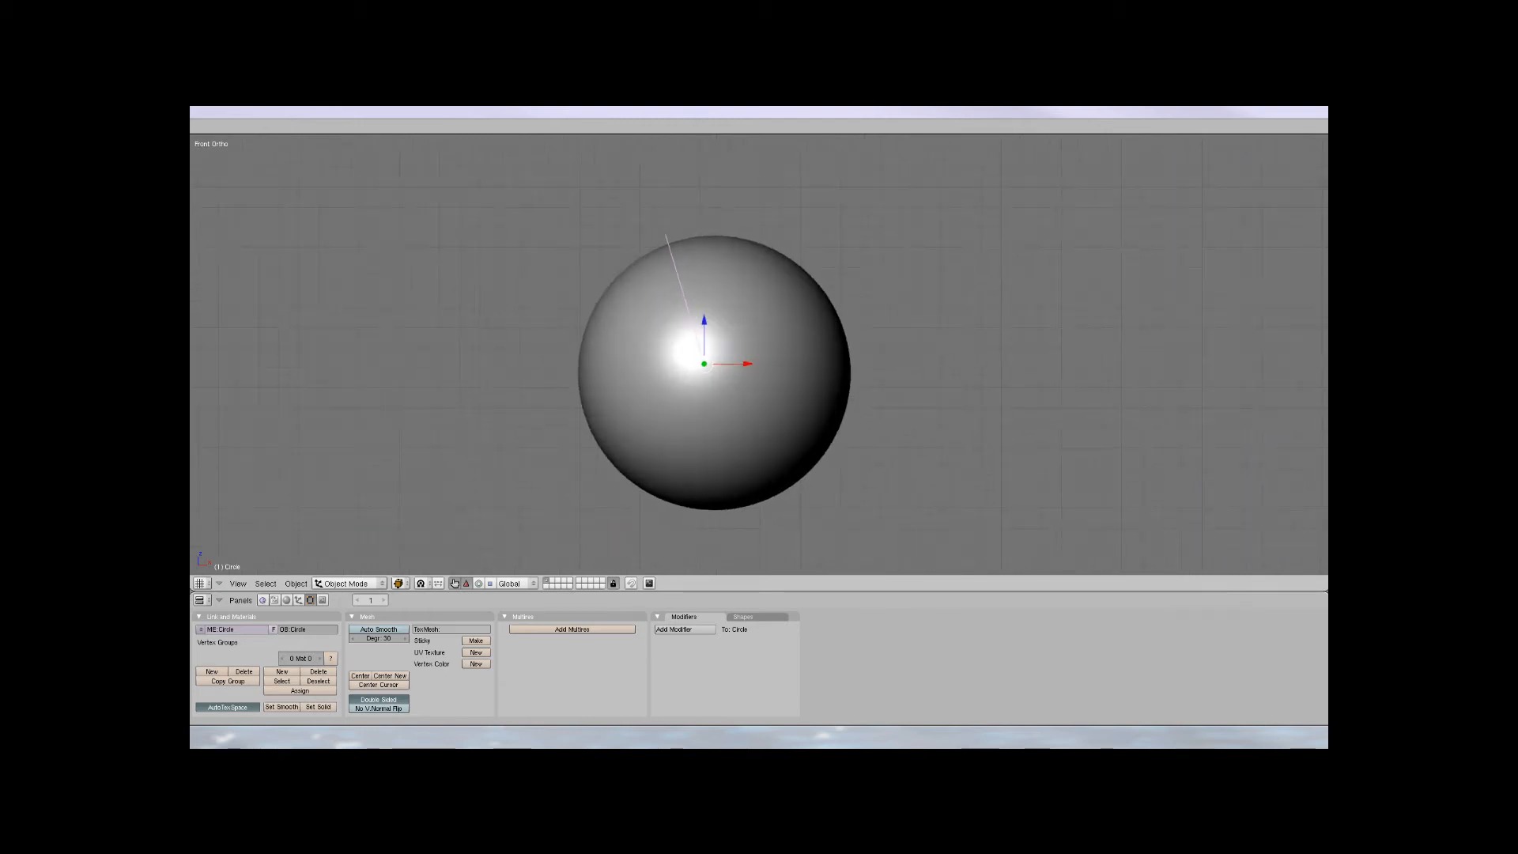
pyautogui.press('g')
pyautogui.press('z')
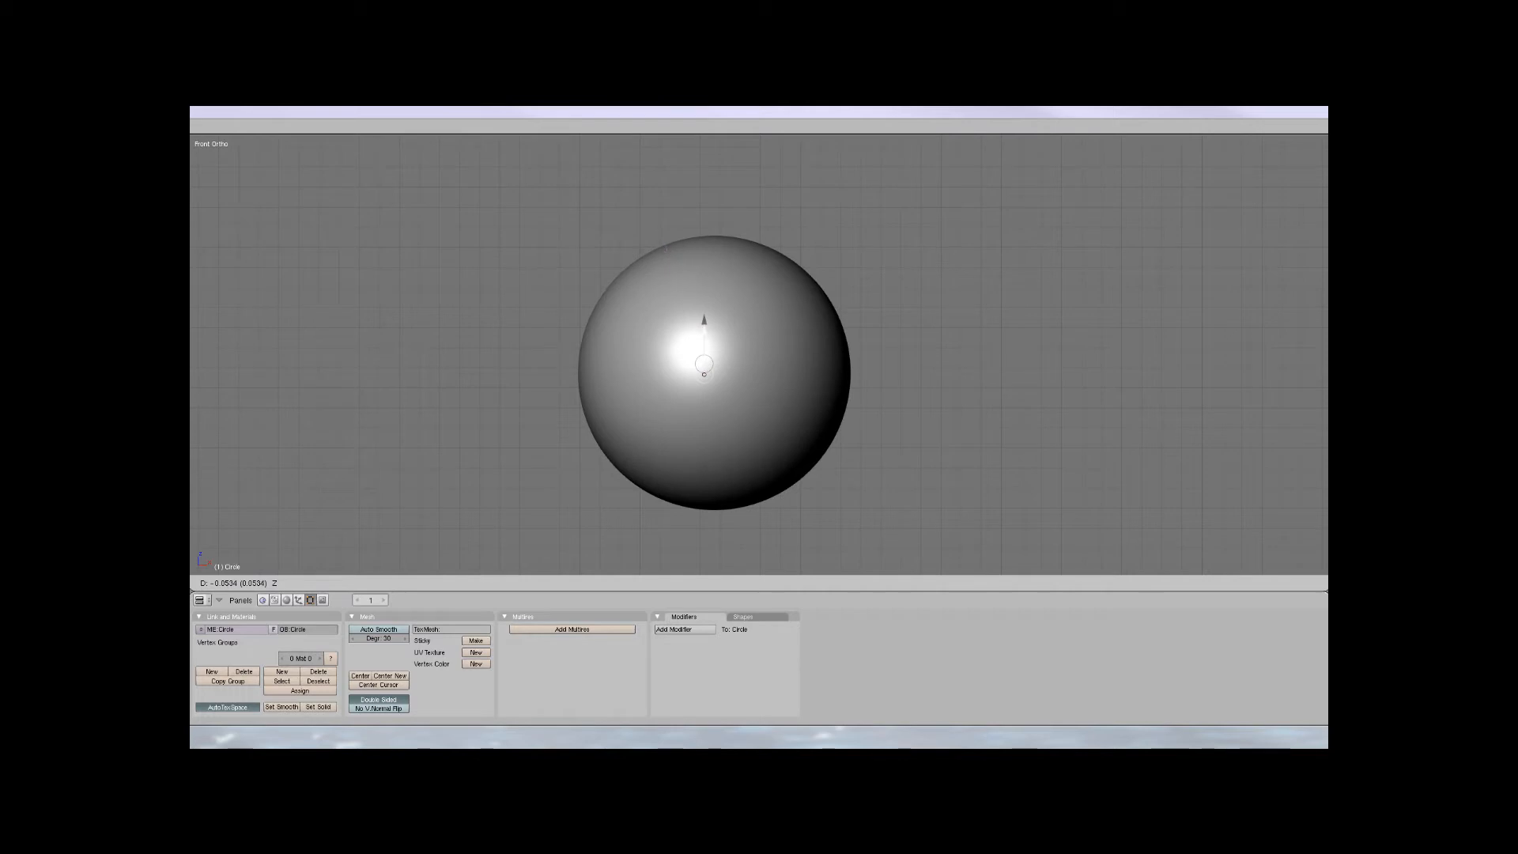
pyautogui.press('Return')
# Rotate the tilted circle around the sphere's vertical axis in top view
pyautogui.scroll(-4, 759, 354)
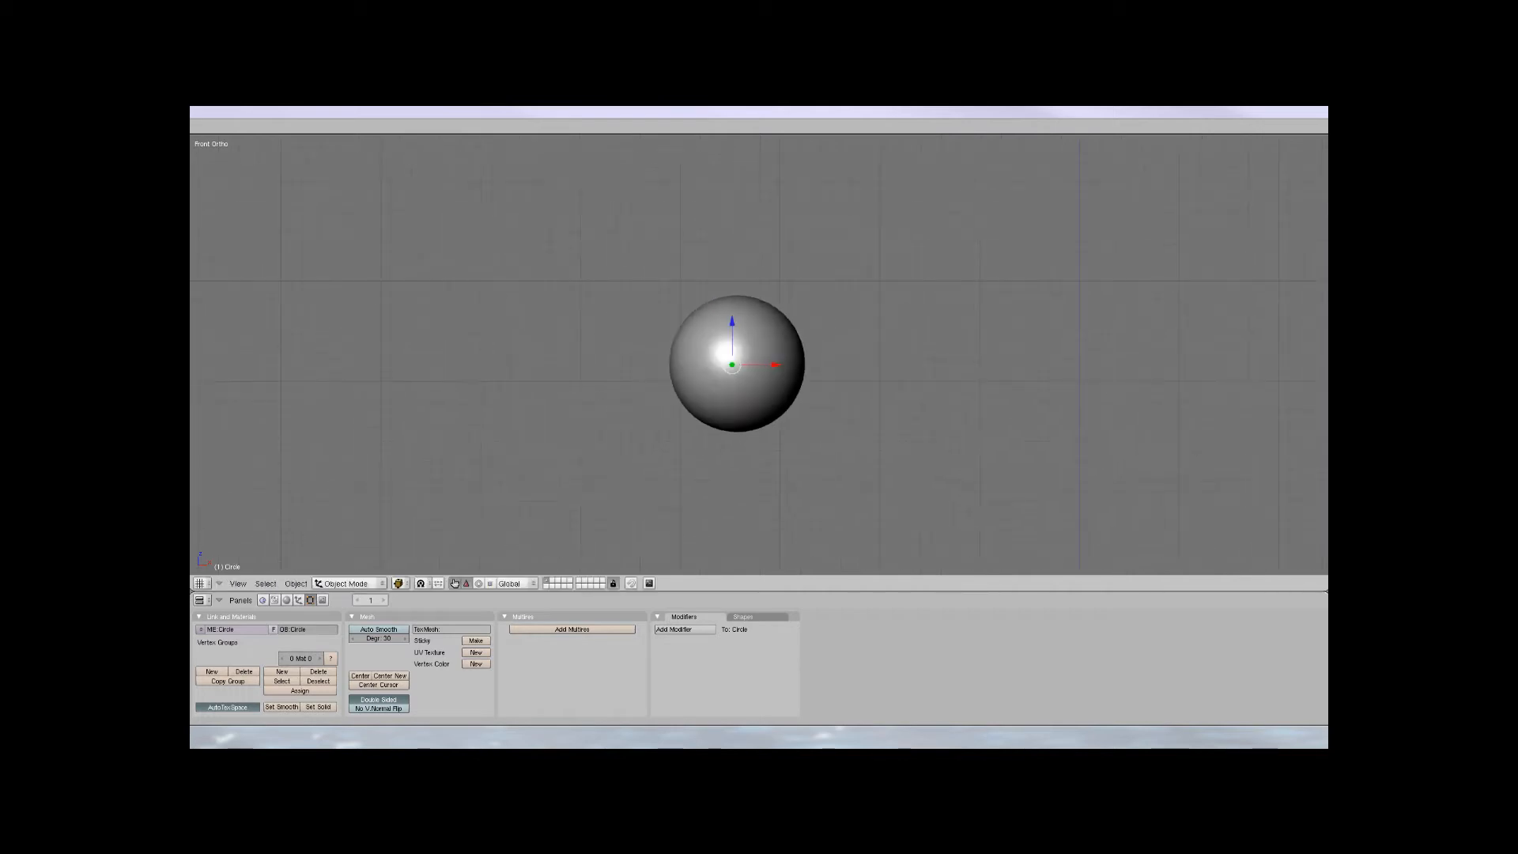
pyautogui.press('KP_7')
pyautogui.scroll(-5, 759, 354)
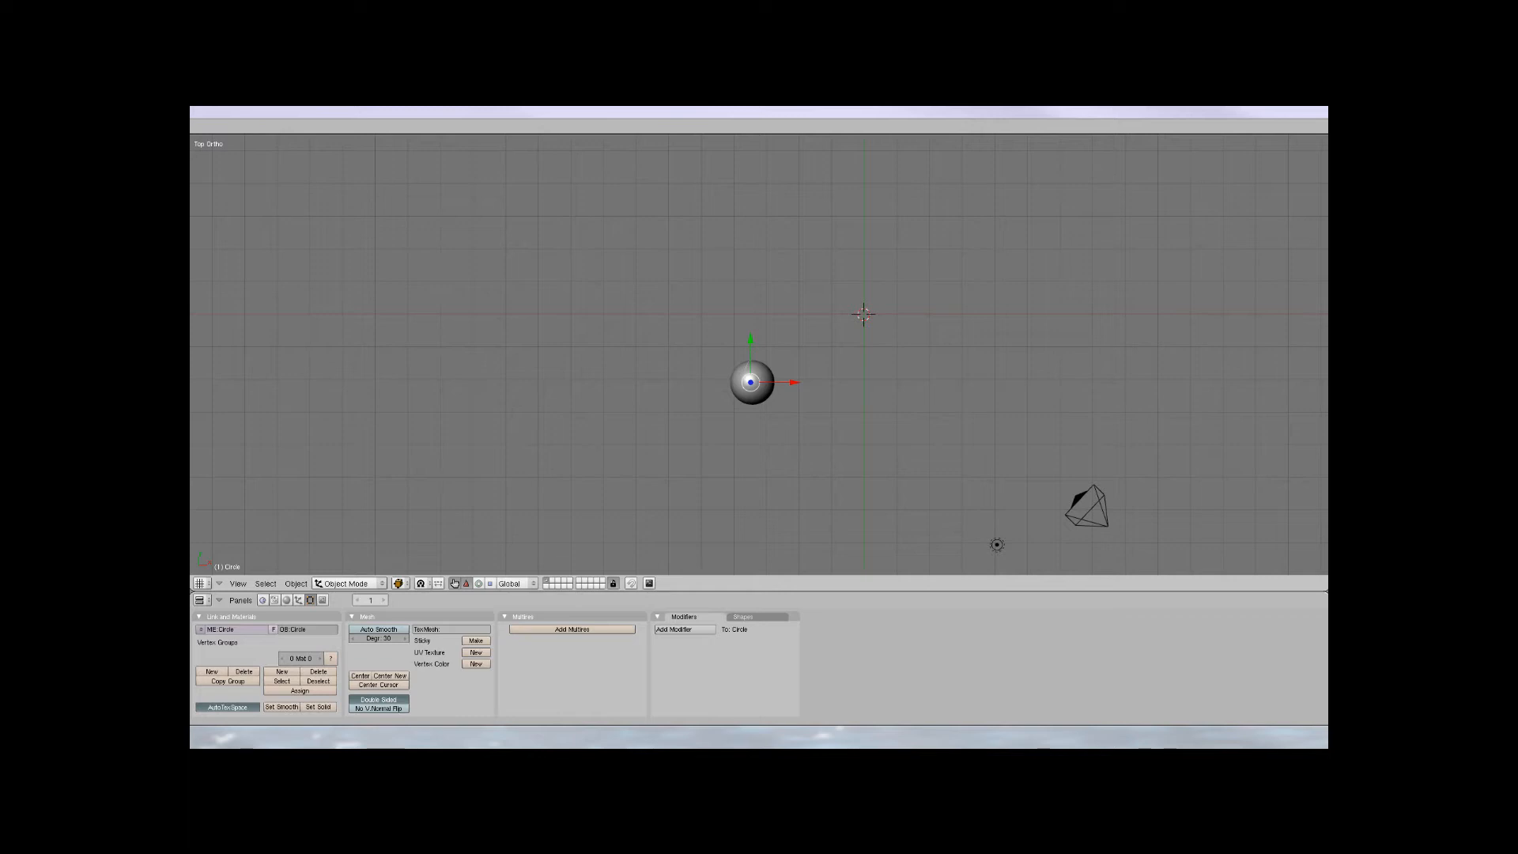
pyautogui.press('r')
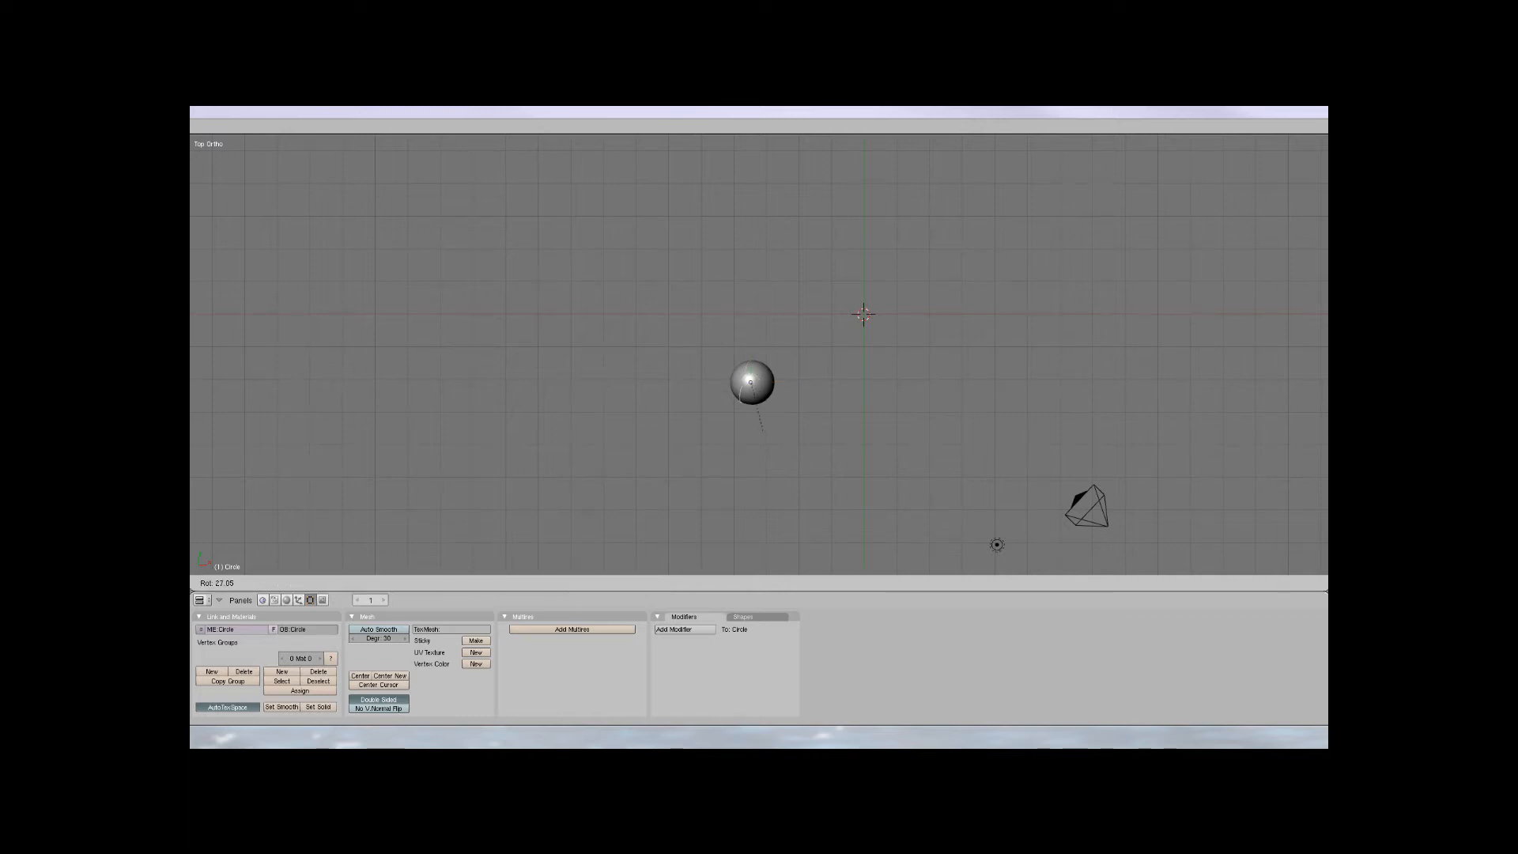
pyautogui.click(743, 433)
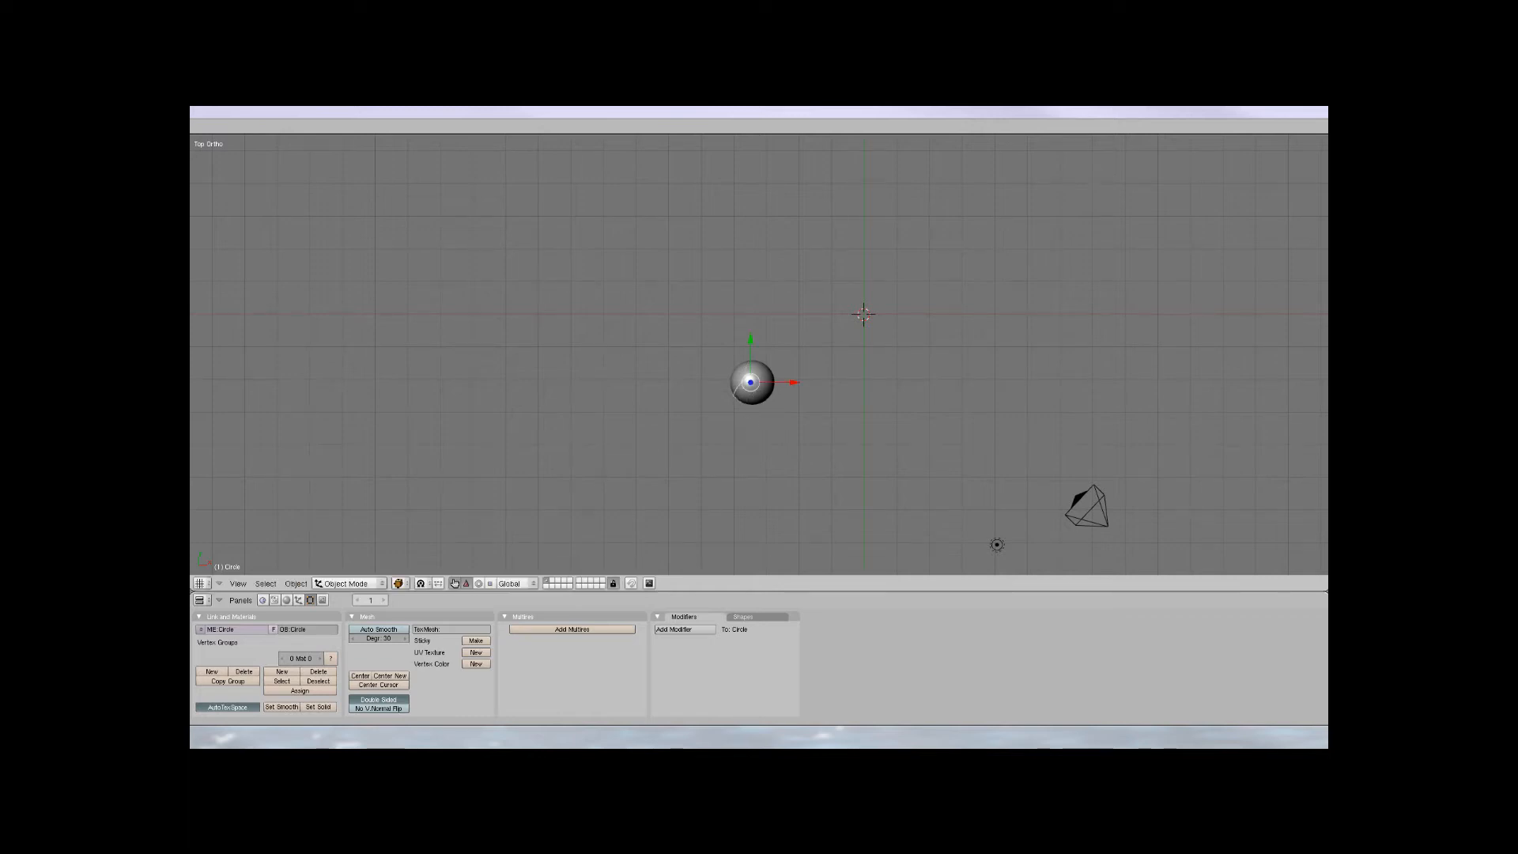
# Nudge the circle about 0.06 in X to centre it on the sphere
pyautogui.scroll(2, 759, 354)
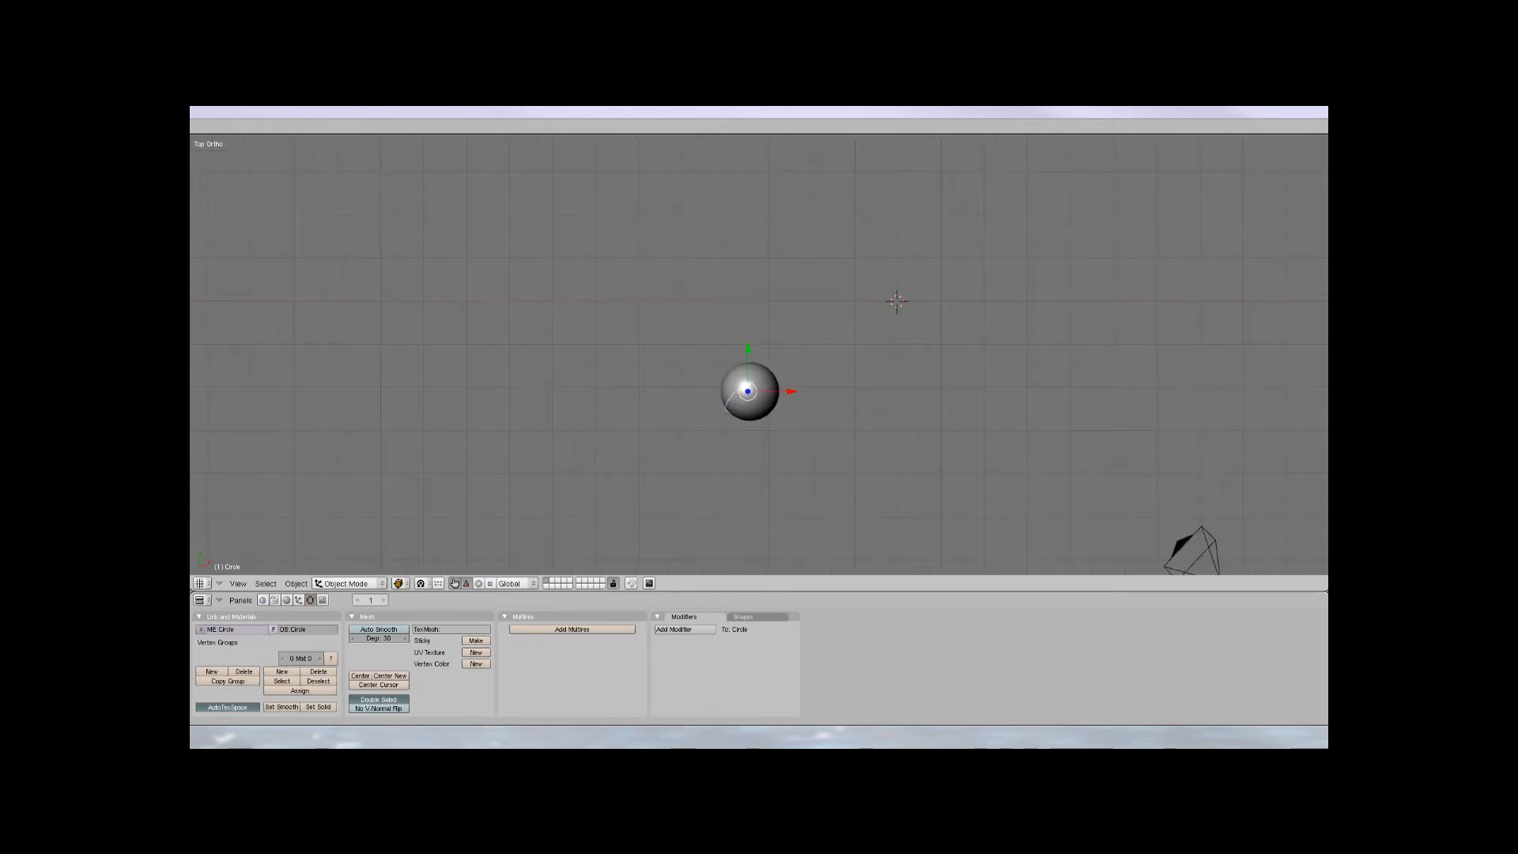
pyautogui.moveTo(790, 390); pyautogui.dragTo(793, 390)
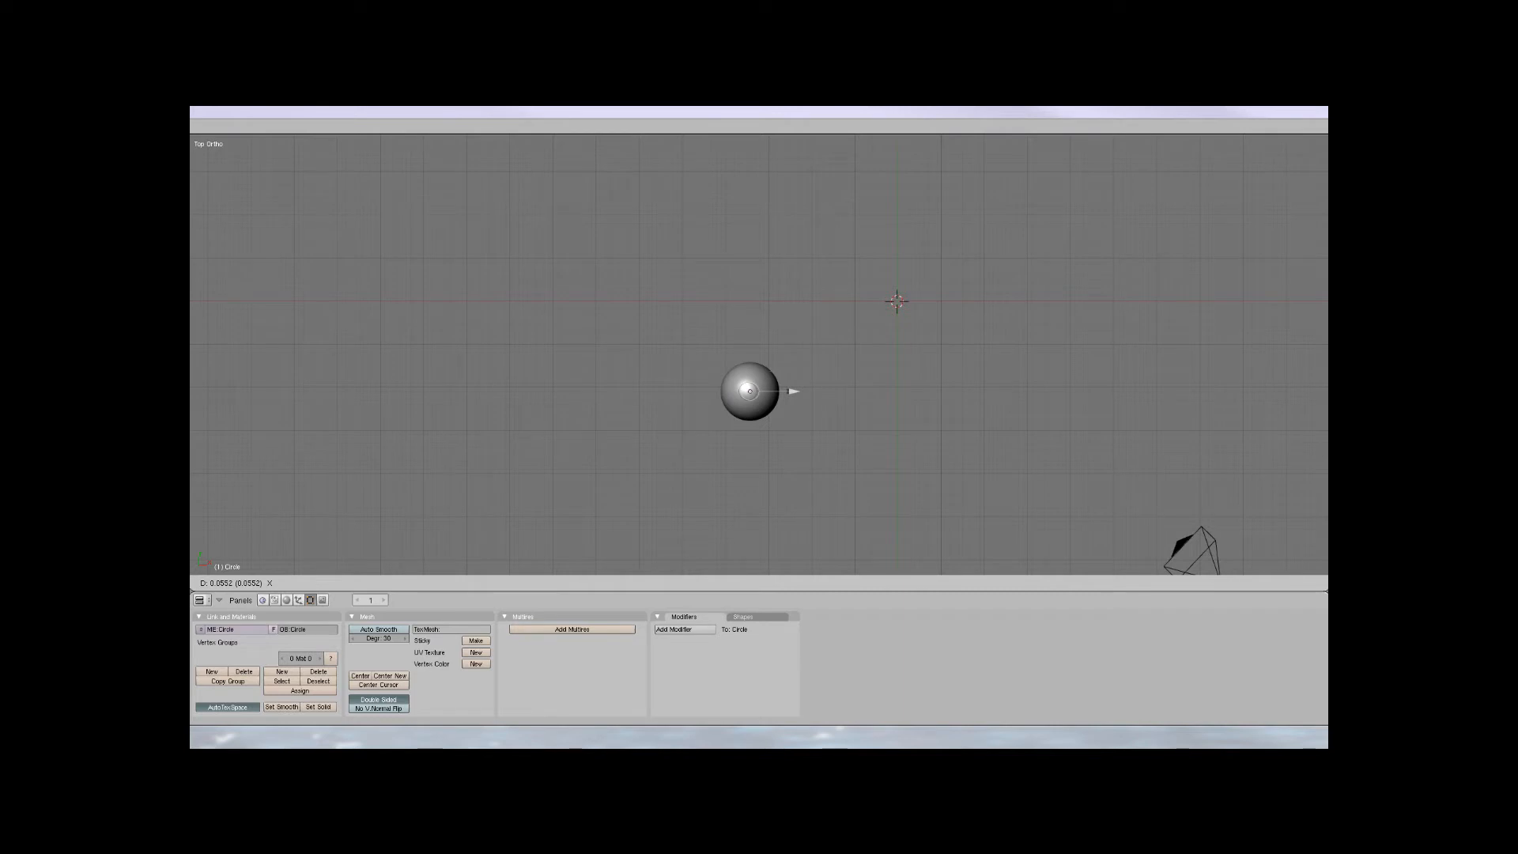
pyautogui.moveTo(793, 390); pyautogui.dragTo(794, 391)
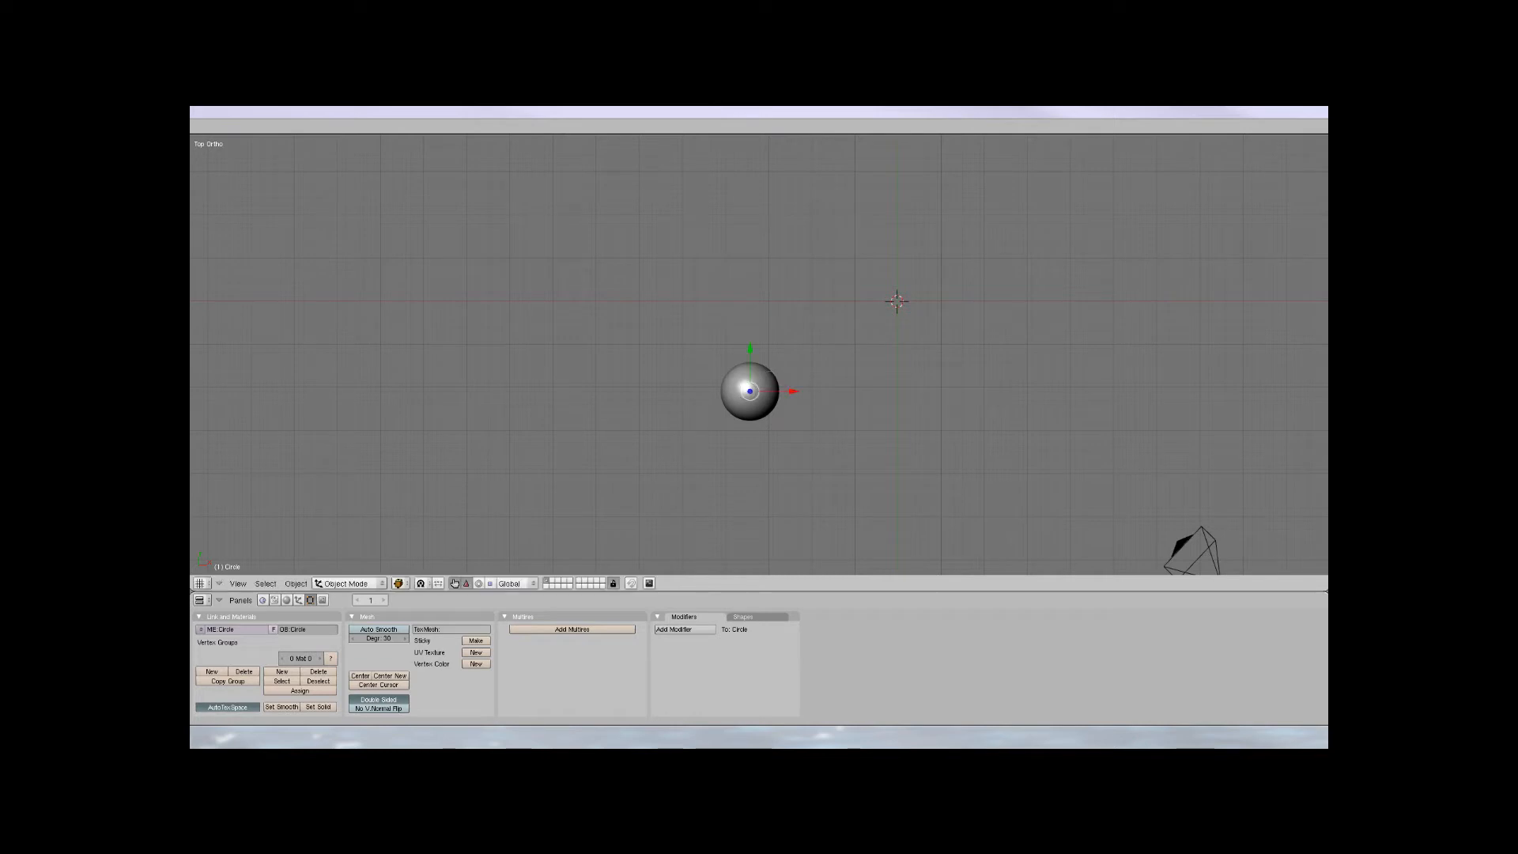
# Examine how the circle fits around the sphere from an angled view and from the front
pyautogui.scroll(-4, 794, 391)
pyautogui.moveTo(794, 391); pyautogui.dragTo(759, 347, button='middle')
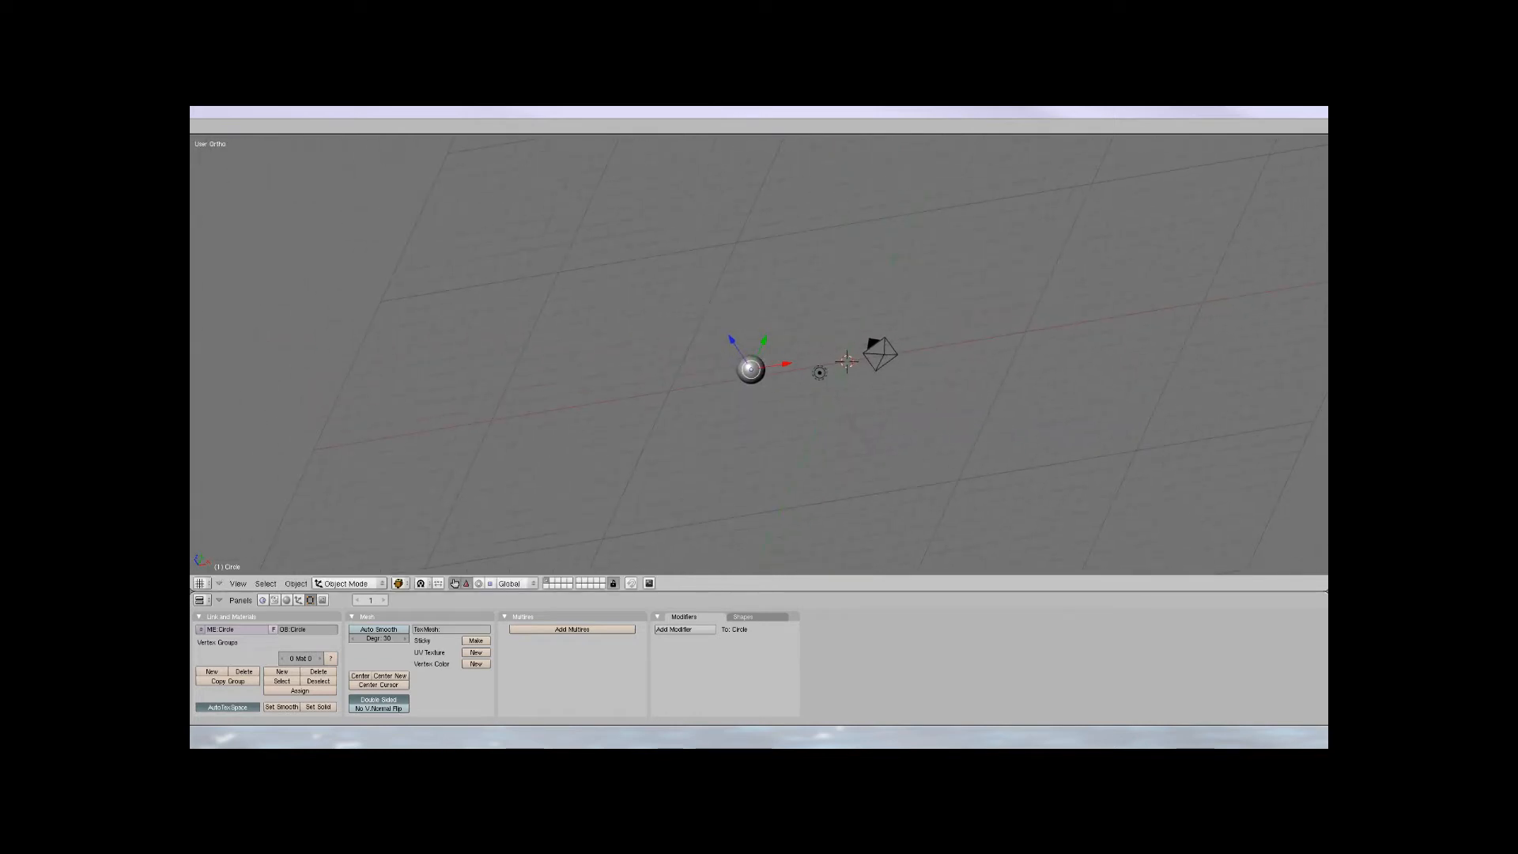
pyautogui.press('KP_1')
pyautogui.scroll(6, 759, 354)
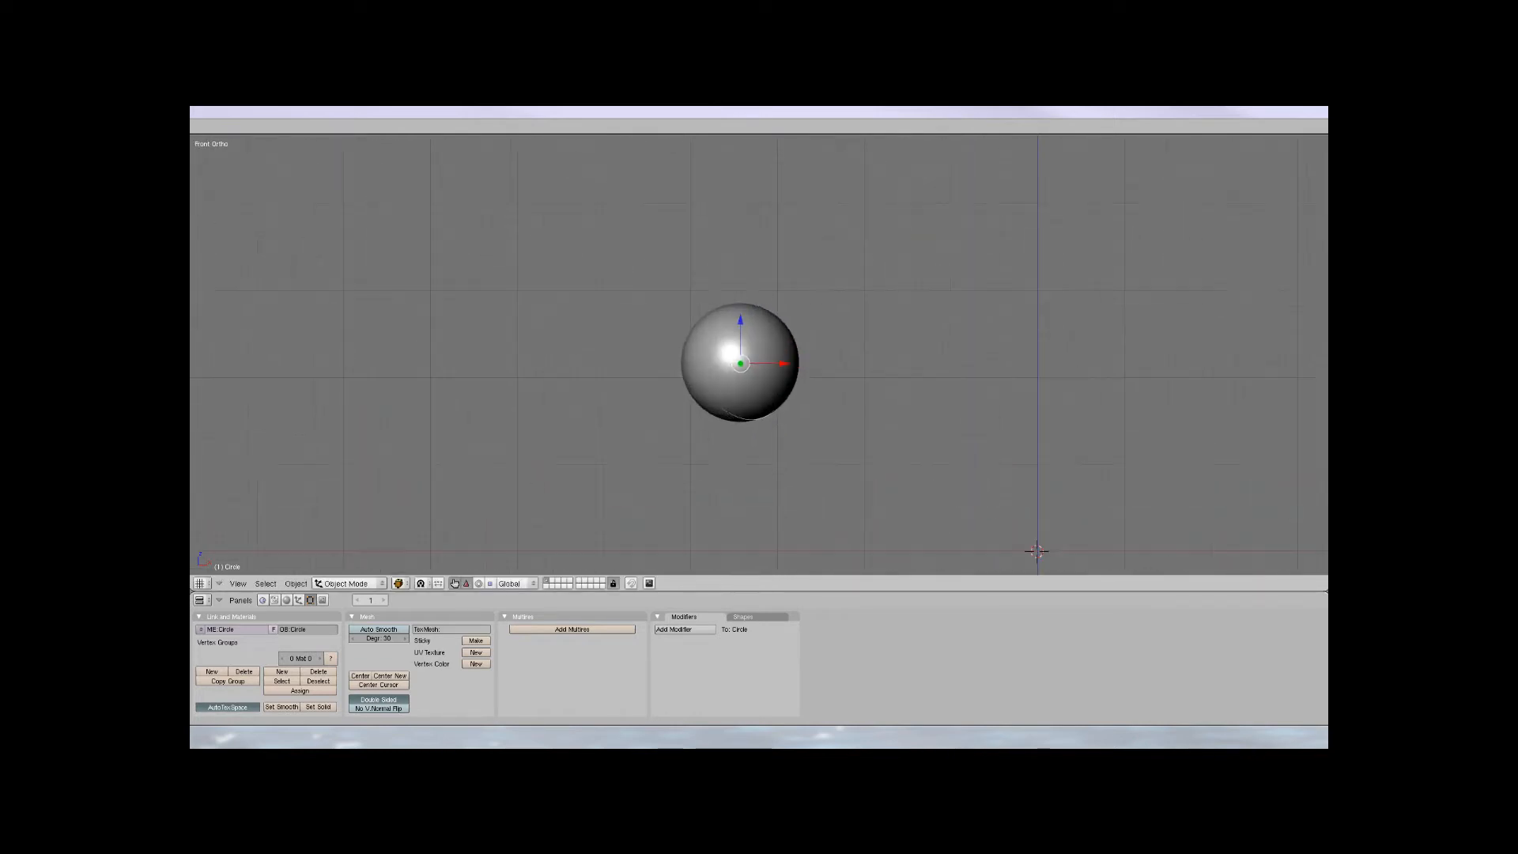
pyautogui.scroll(3, 759, 354)
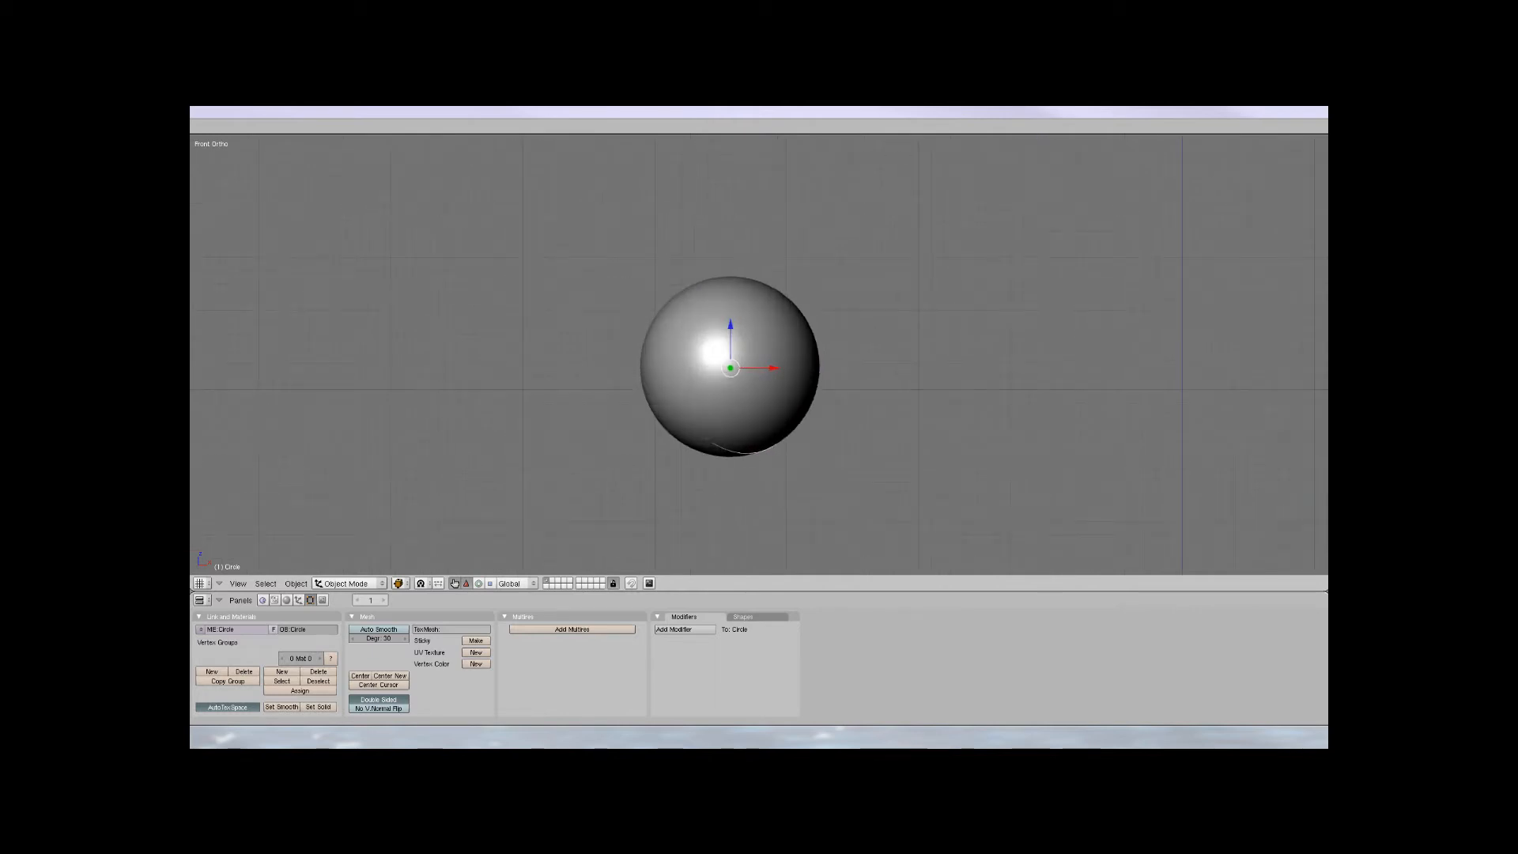
# Nudge the circle slightly in X, and give it a new material with Halo rendering enabled
pyautogui.moveTo(773, 368)
pyautogui.mouseDown()
pyautogui.moveTo(728, 322)
pyautogui.moveTo(772, 367)
pyautogui.mouseUp()
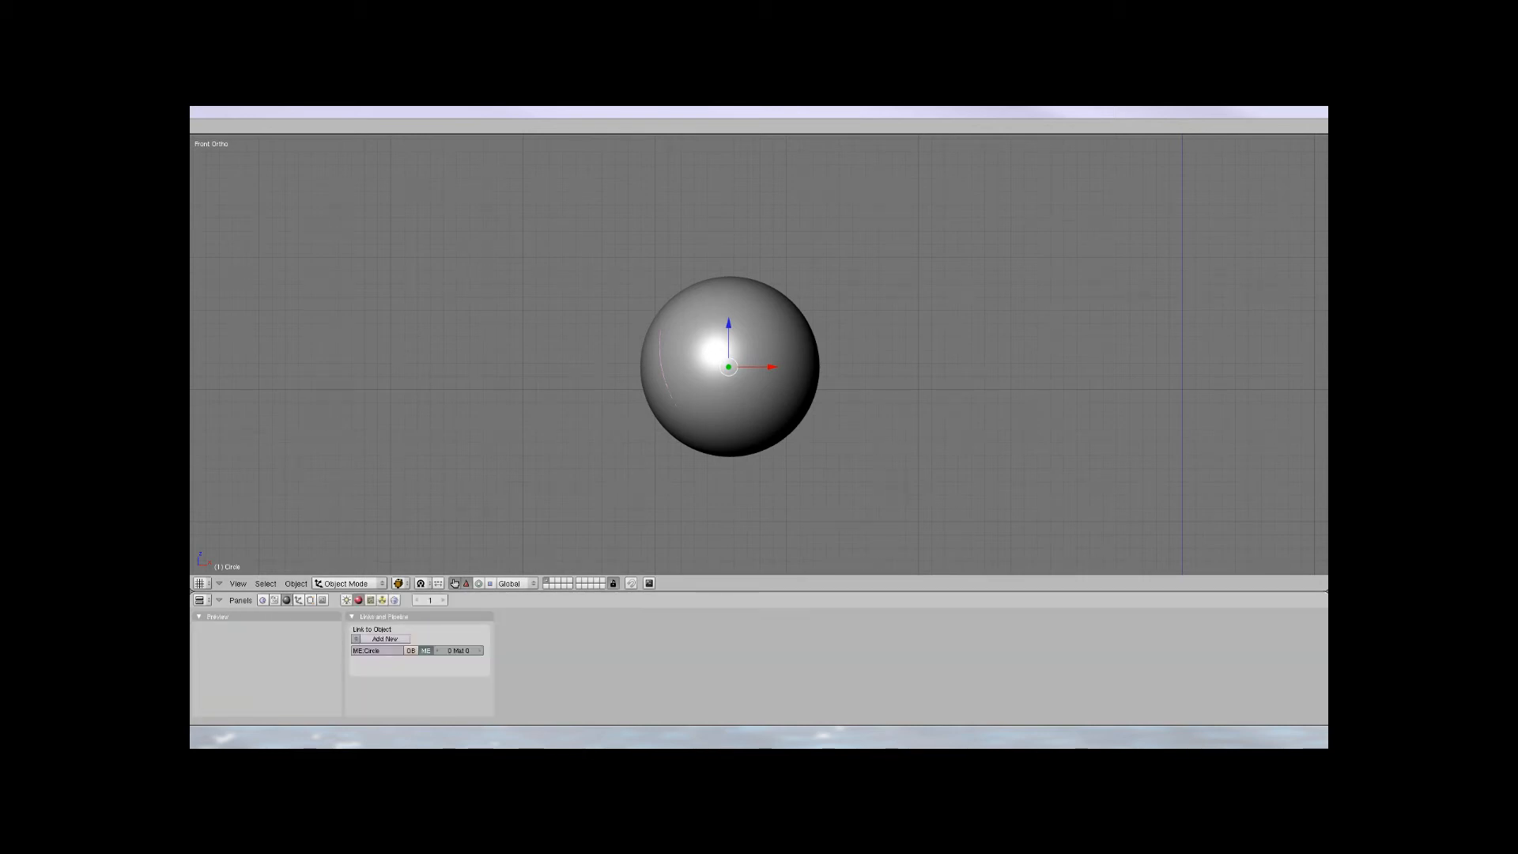
pyautogui.click(385, 638)
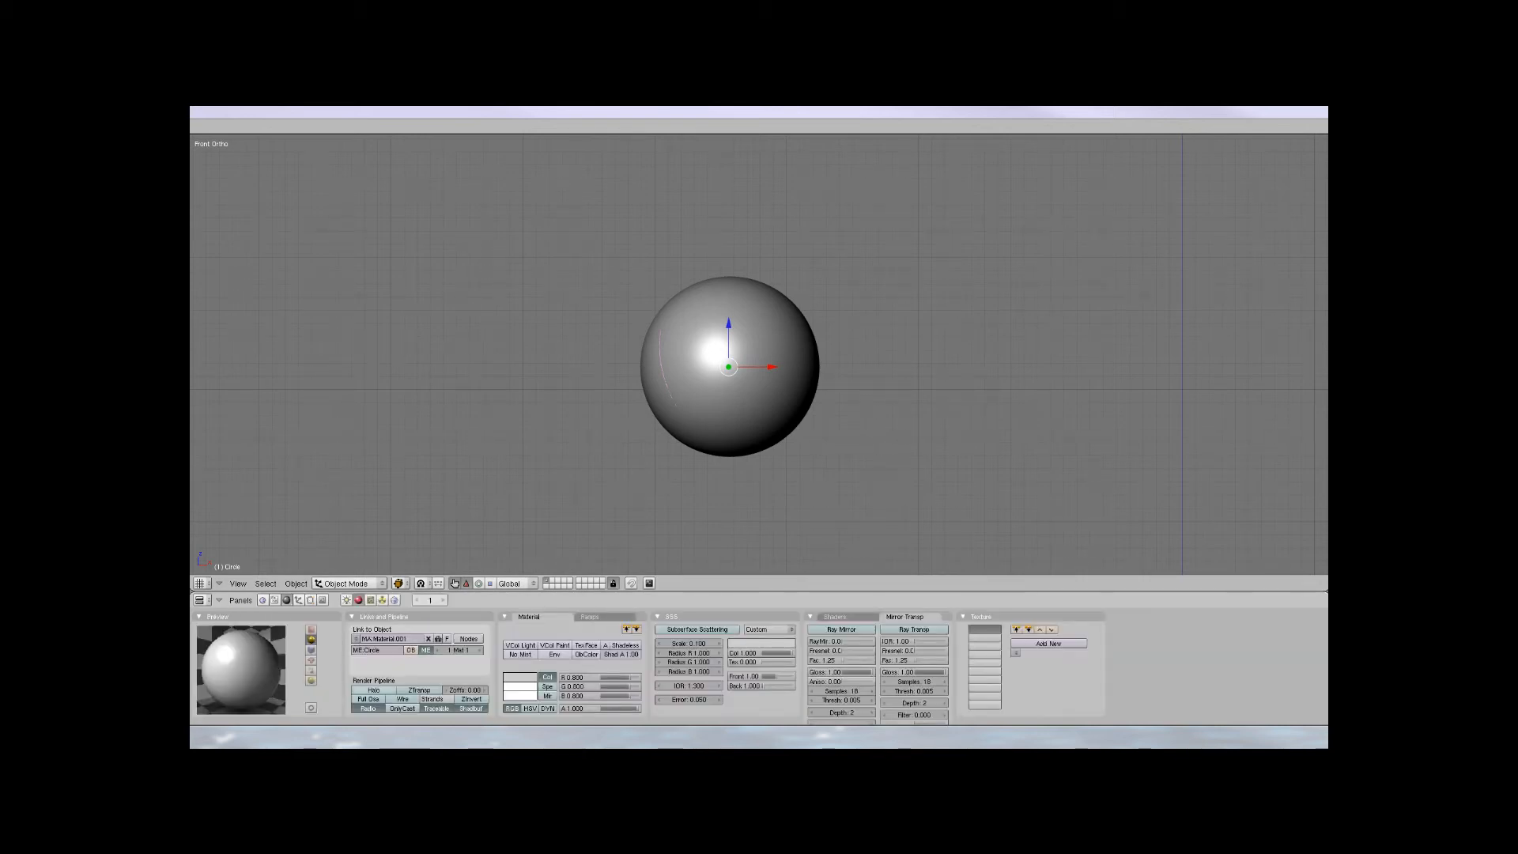
pyautogui.click(373, 689)
# Set the circle's halo colour to orange, with R 1.000, G 0.392 and B 0.000
pyautogui.click(519, 678)
pyautogui.moveTo(517, 667); pyautogui.dragTo(510, 667)
pyautogui.moveTo(578, 629); pyautogui.dragTo(586, 574)
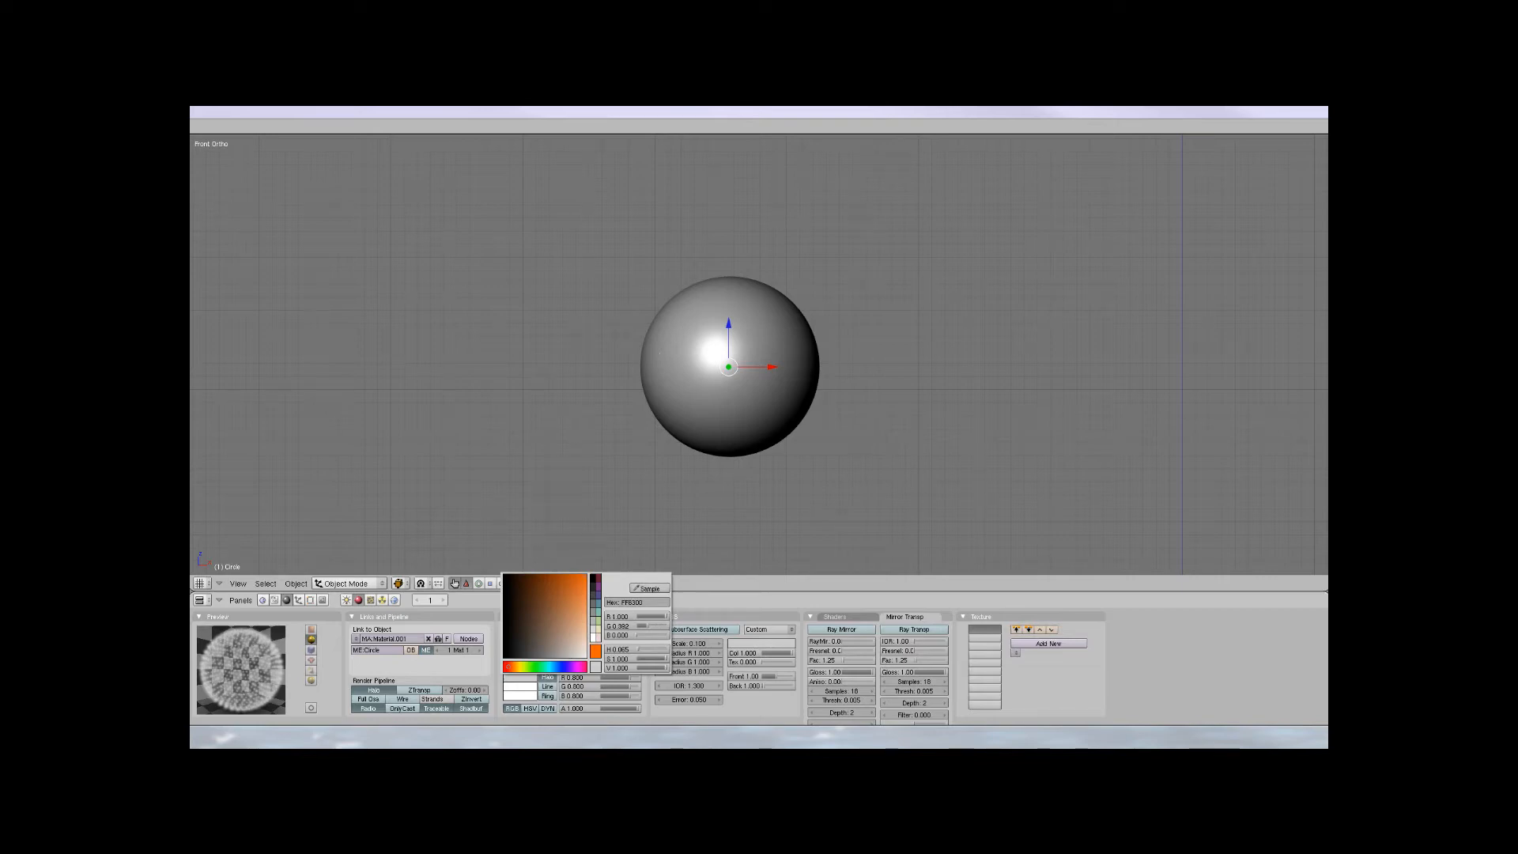
# Set the halo size of the circle's material to 0.300
pyautogui.click(836, 616)
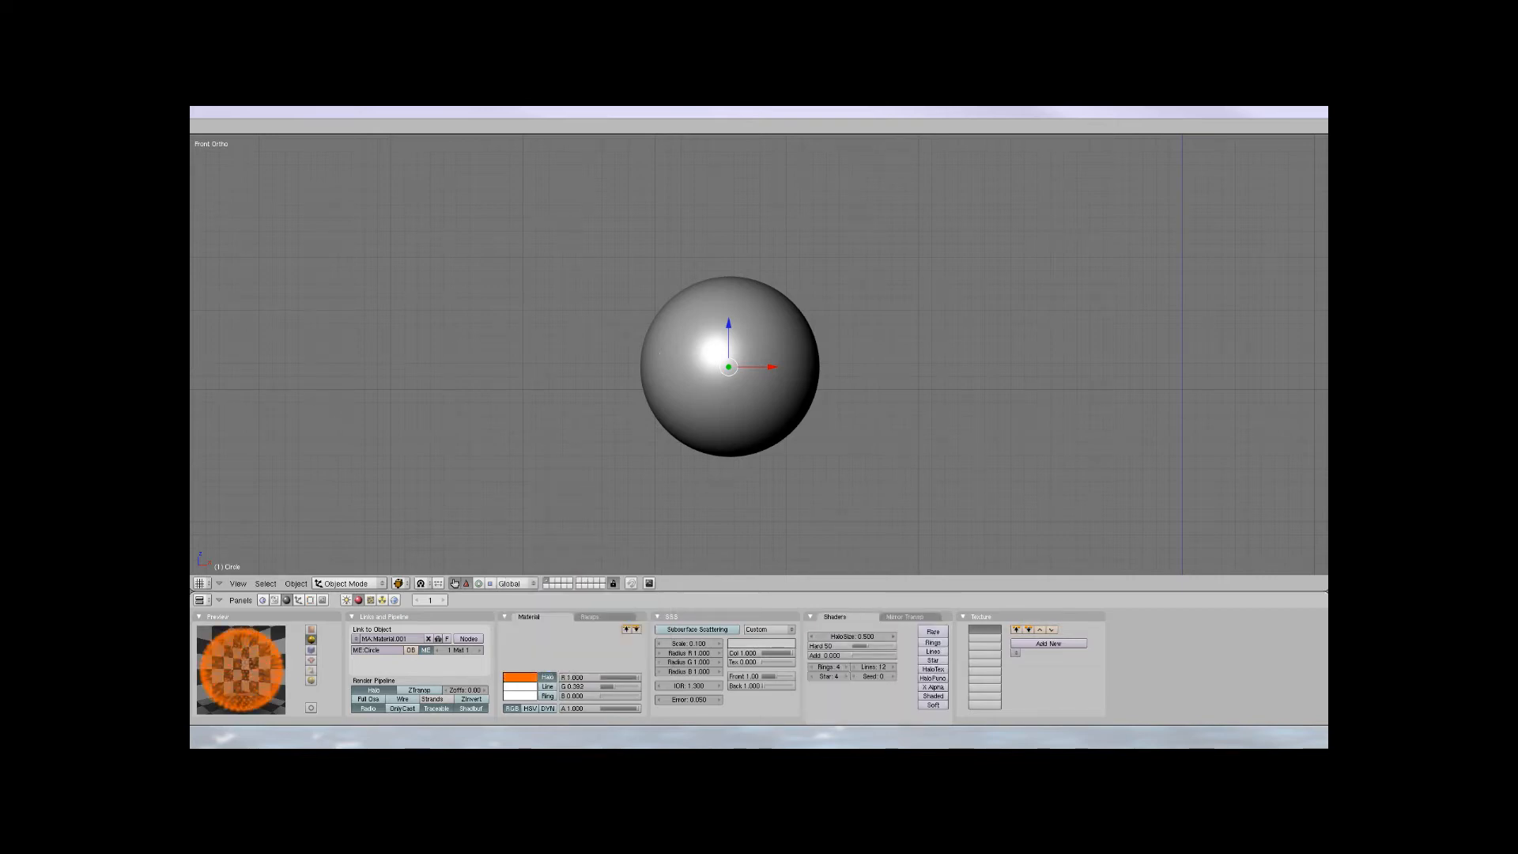
pyautogui.click(812, 637)
pyautogui.click(812, 637)
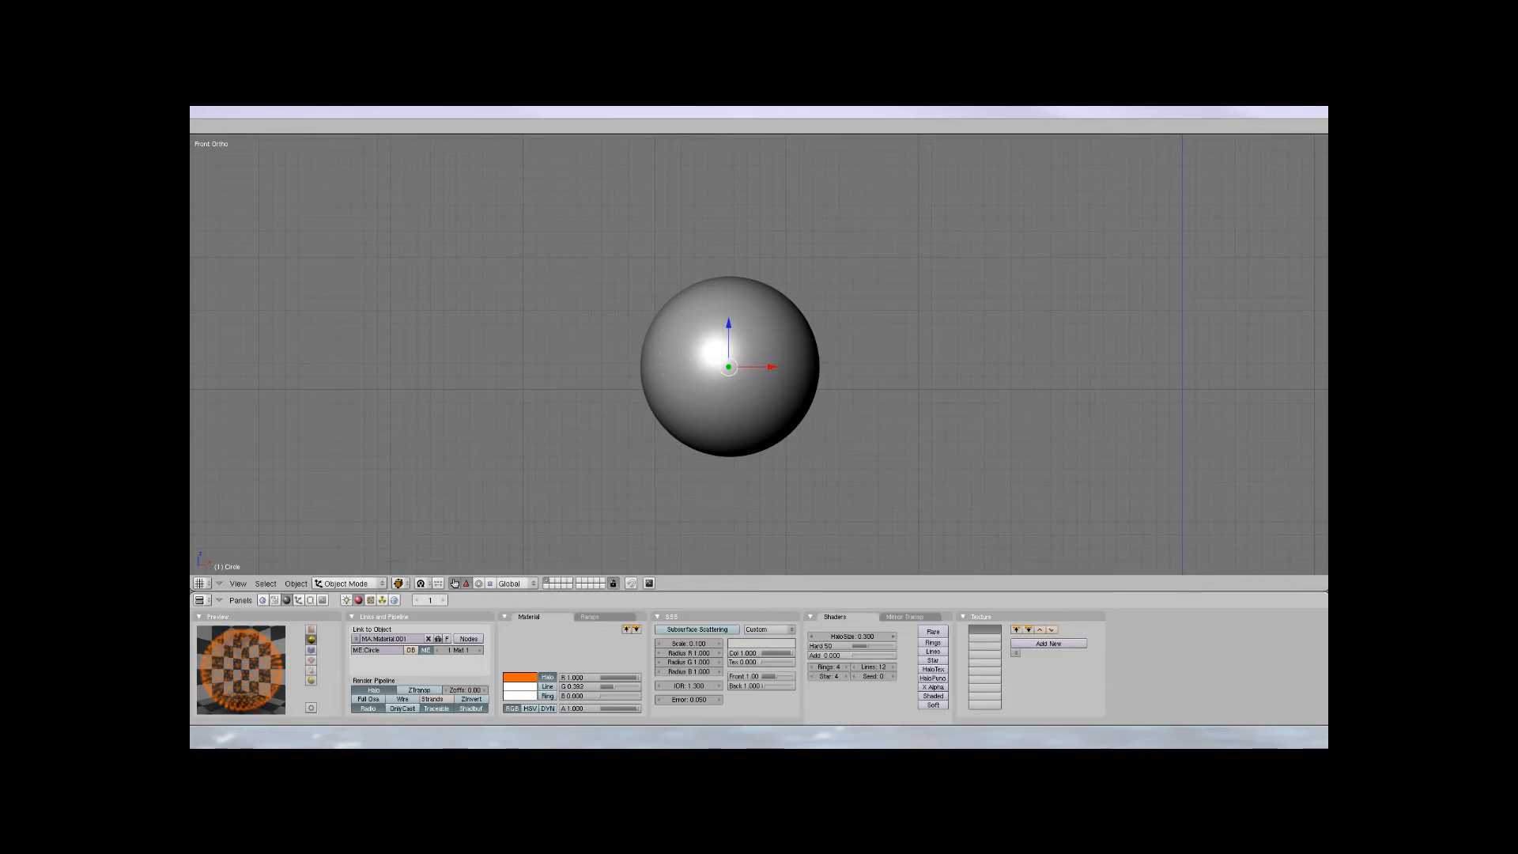
pyautogui.click(812, 637)
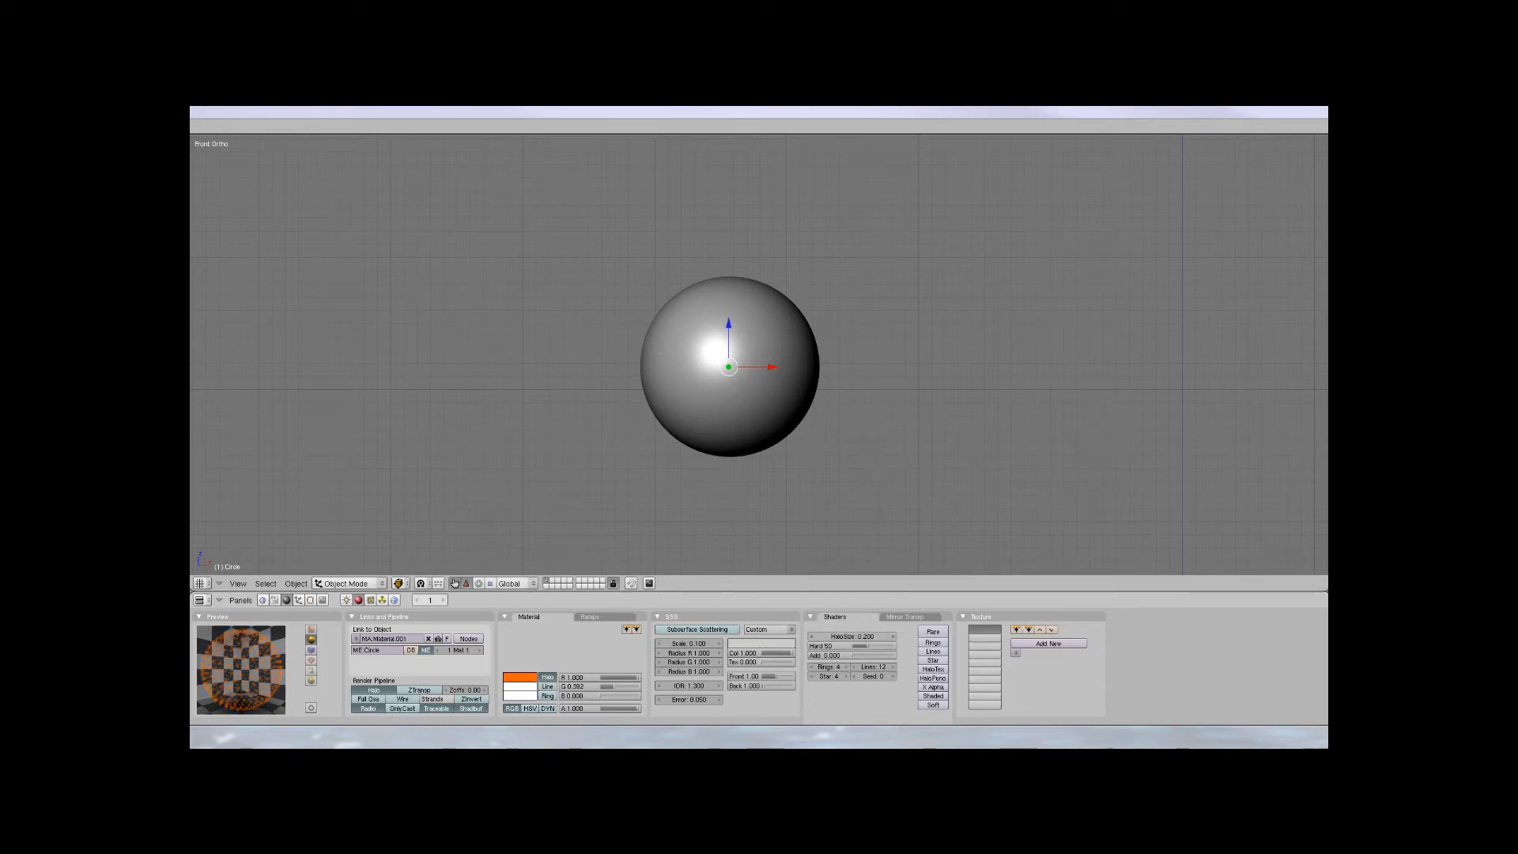
pyautogui.click(893, 636)
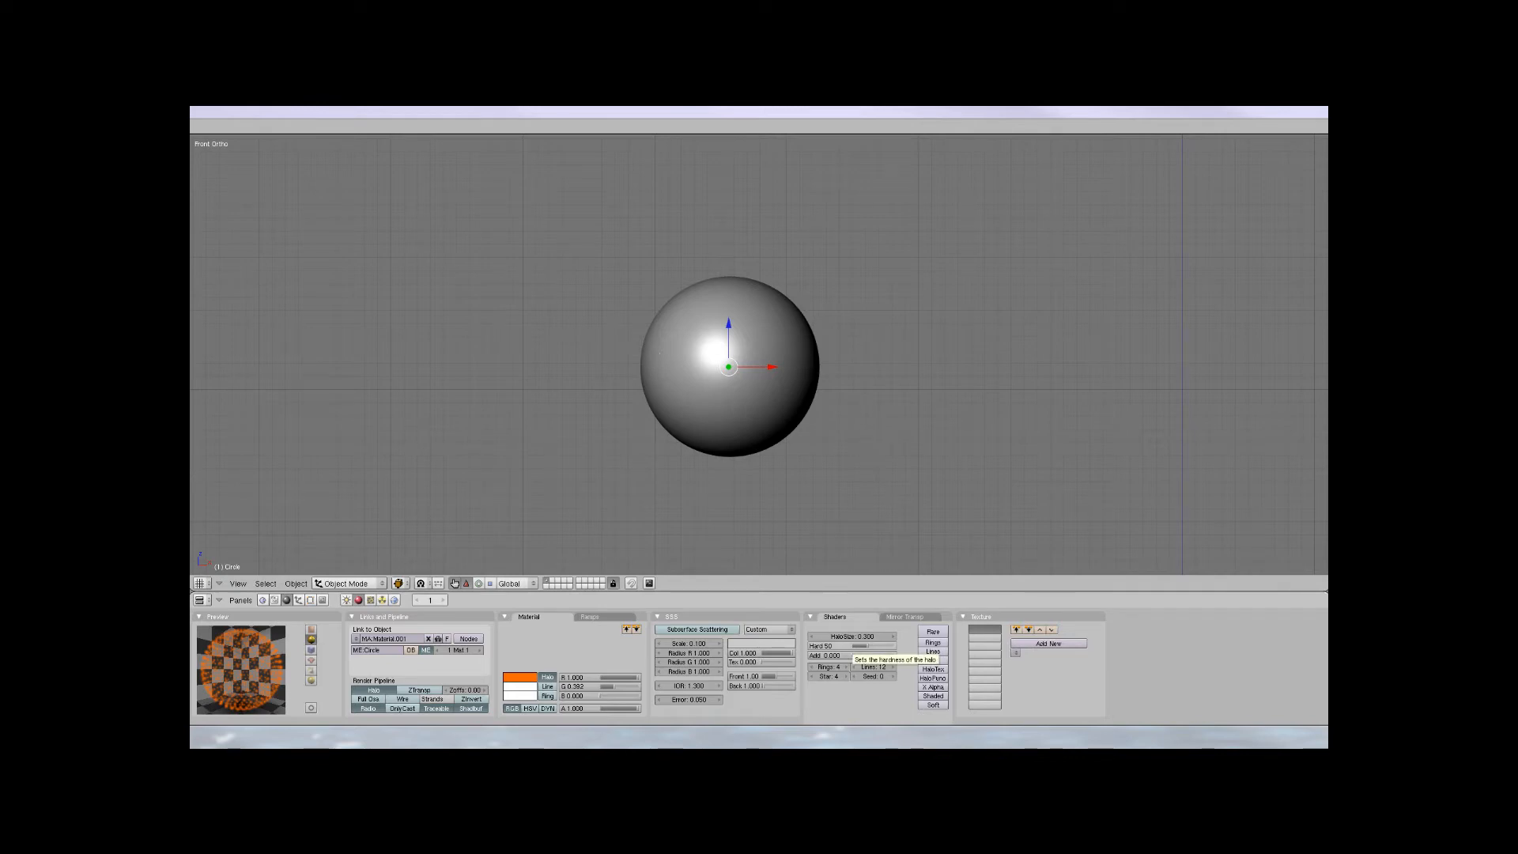
# Set the halo's hardness to 127 and its Add value to 1.000, and render the scene to check it
pyautogui.moveTo(862, 646); pyautogui.dragTo(895, 646)
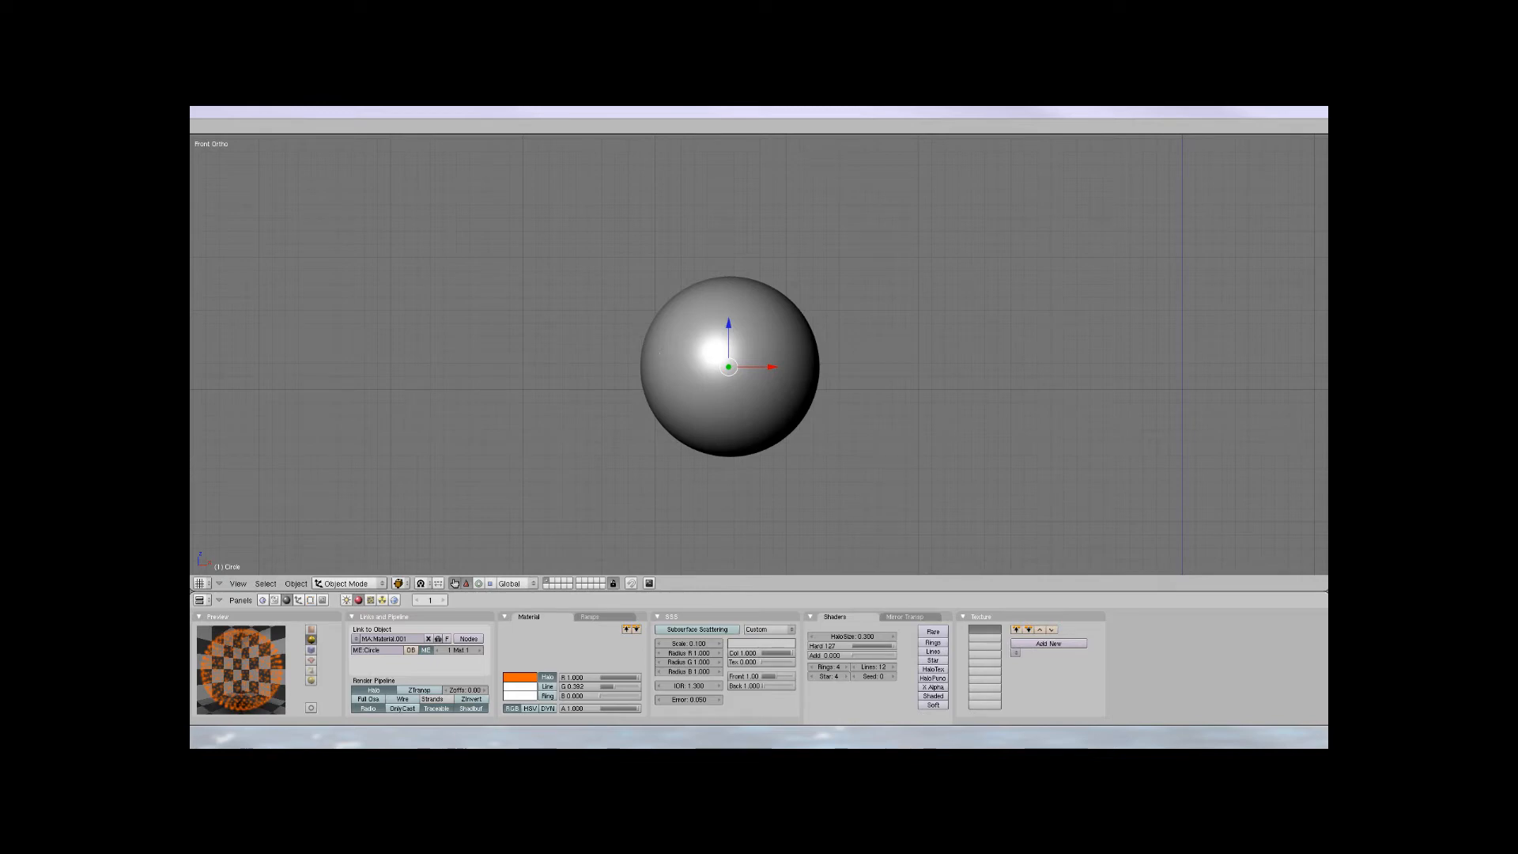
pyautogui.click(834, 655)
pyautogui.click(842, 655)
pyautogui.press('Return')
pyautogui.moveTo(854, 655); pyautogui.dragTo(897, 656)
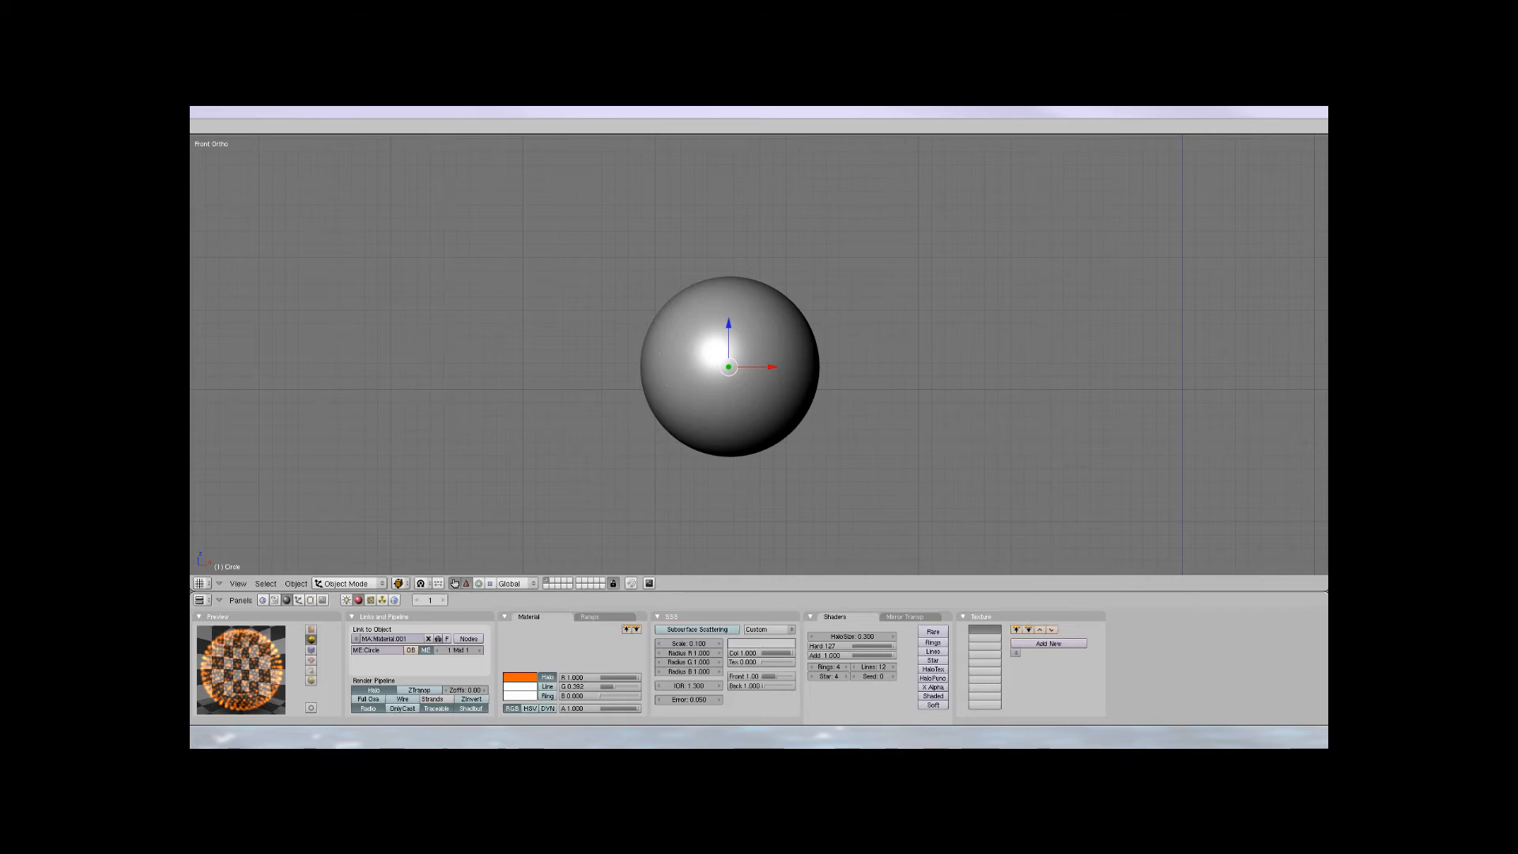
pyautogui.press('F12')
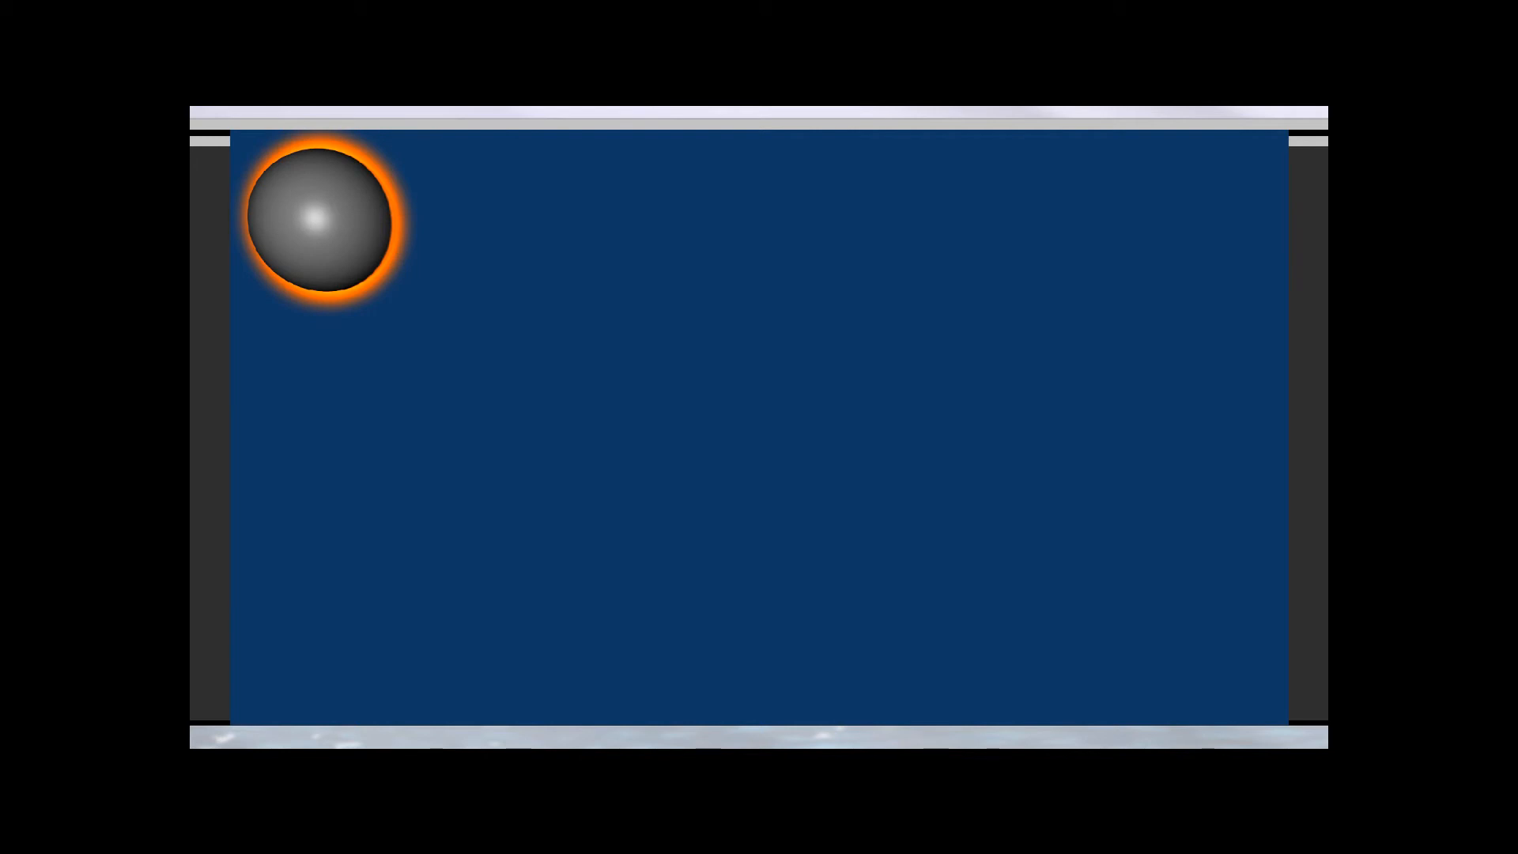
pyautogui.press('Escape')
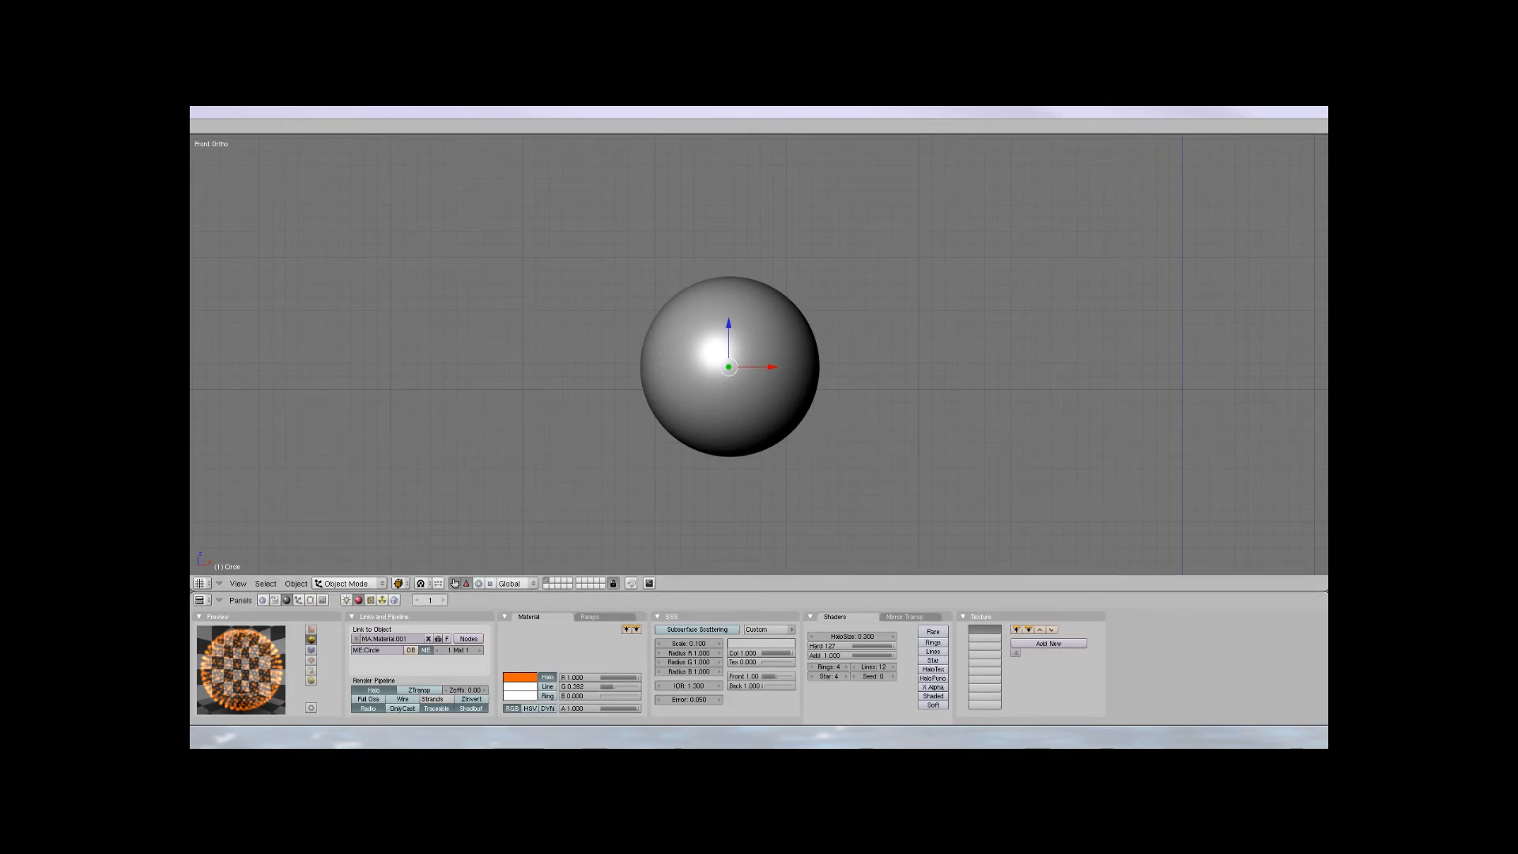
# Shift the circle towards negative X relative to the sphere, and rotate it slightly in the front view
pyautogui.press('a')
pyautogui.press('a')
pyautogui.moveTo(773, 367); pyautogui.dragTo(747, 367)
pyautogui.press('a')
pyautogui.press('a')
pyautogui.press('a')
pyautogui.press('a')
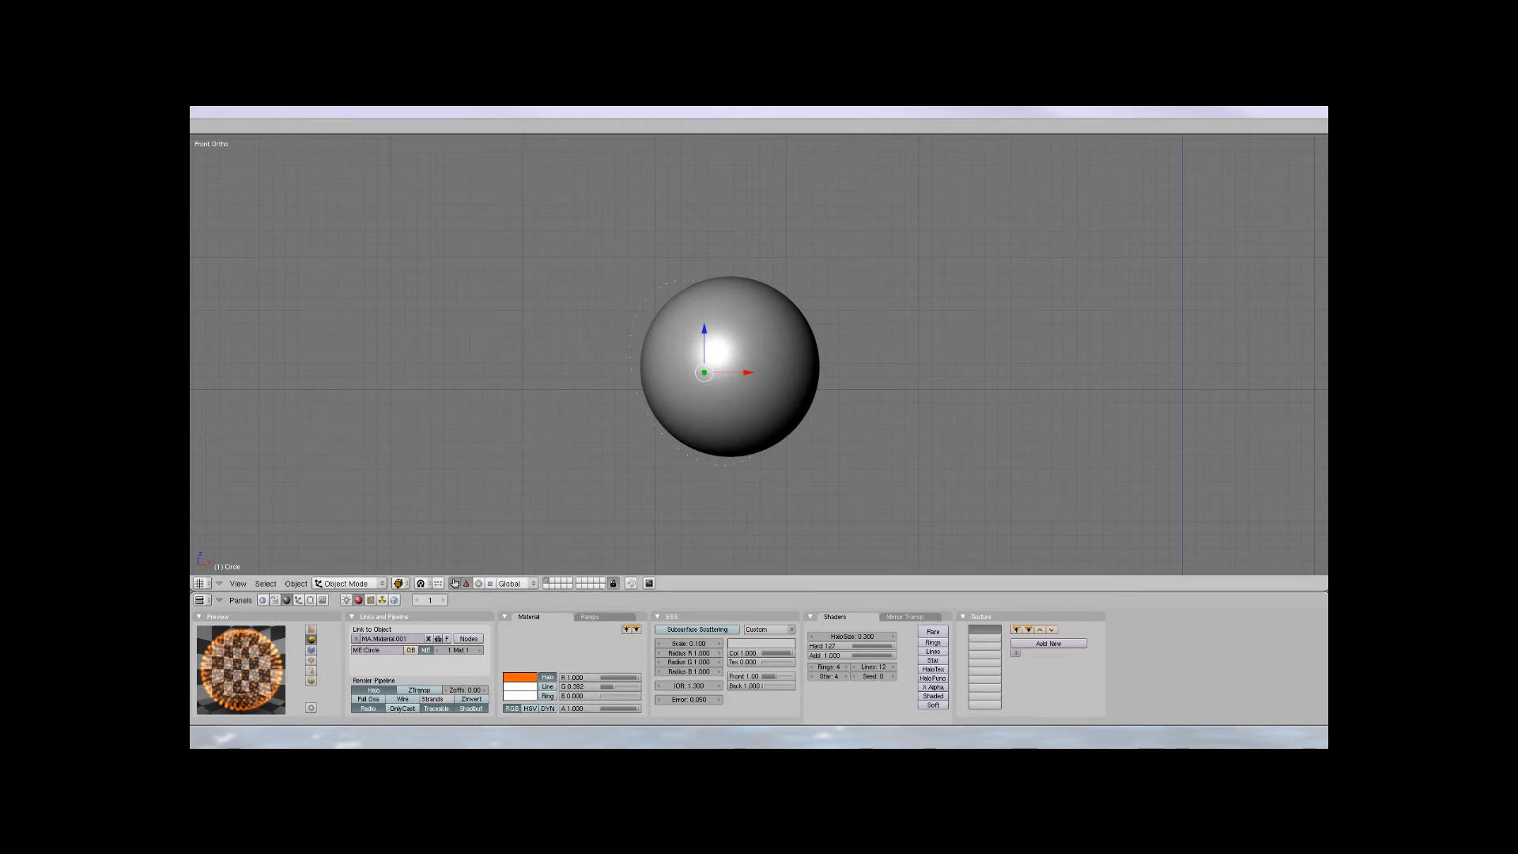
pyautogui.press('r')
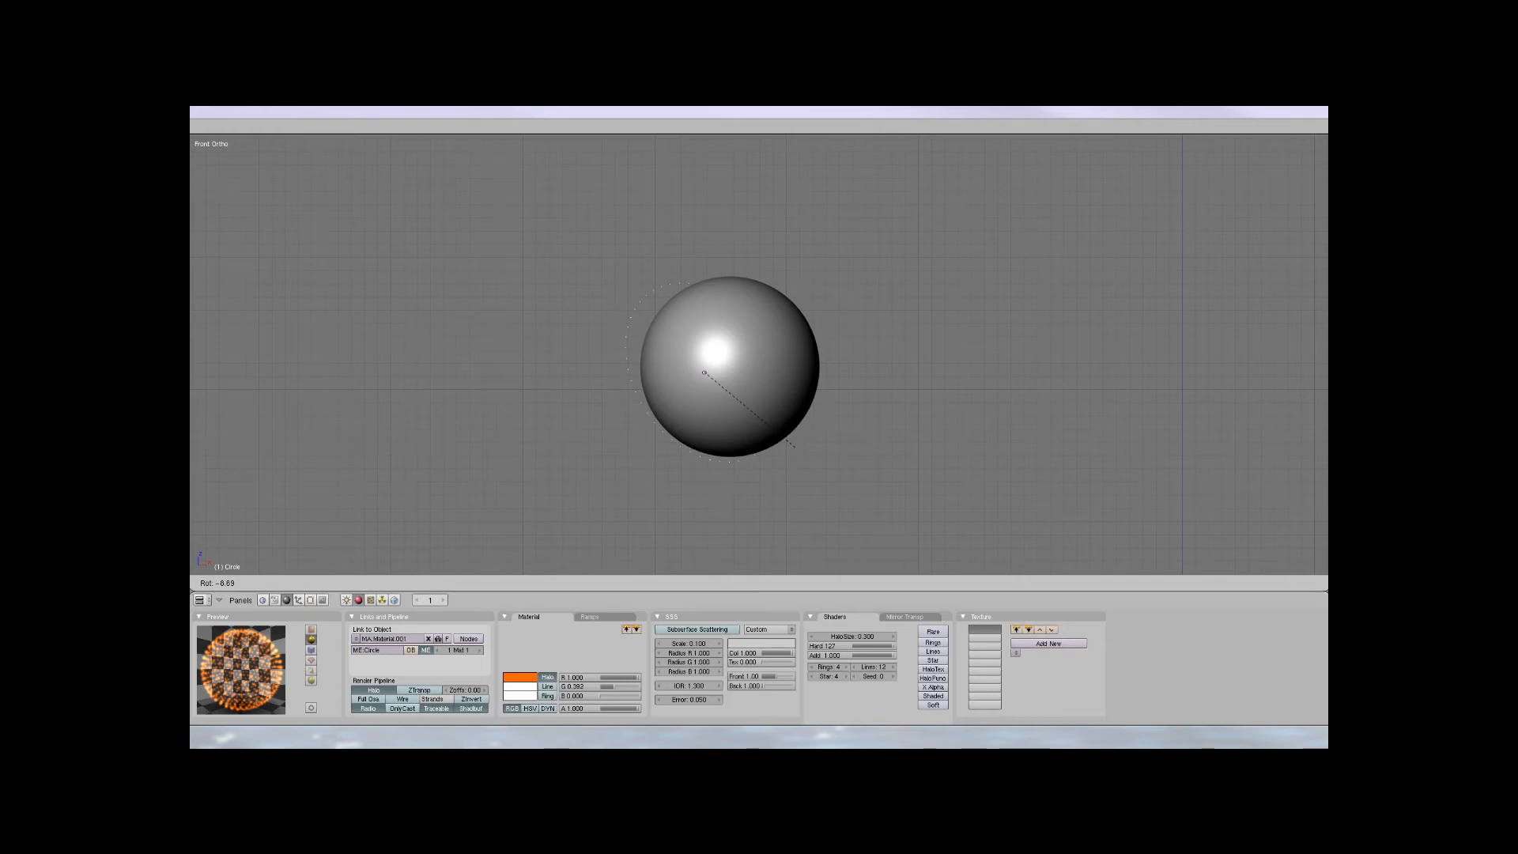
pyautogui.click(785, 456)
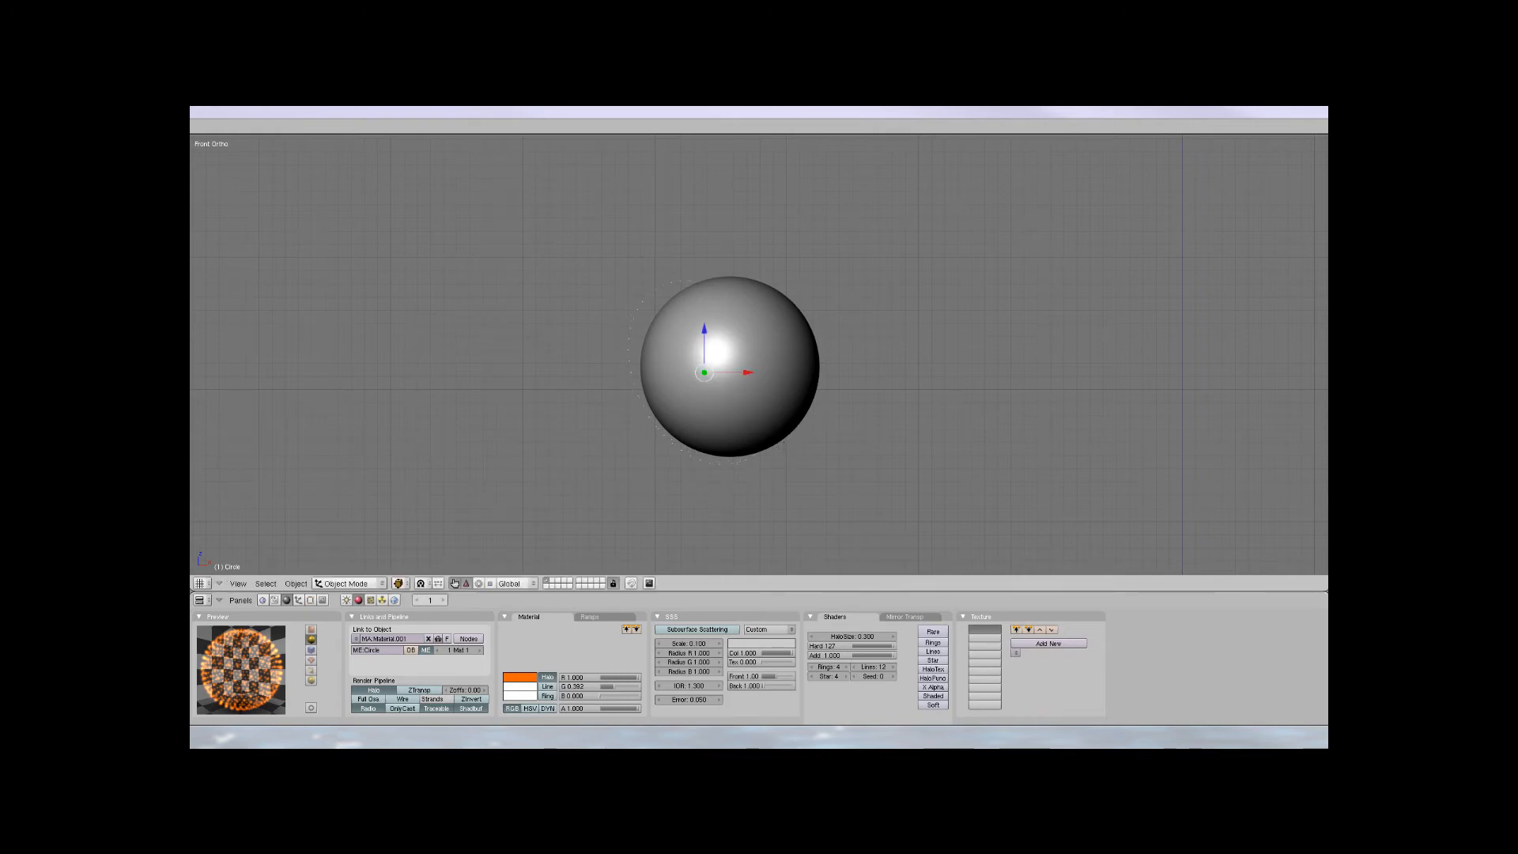
# Add a Track To constraint to the circle with Camera as its target
pyautogui.scroll(2, 719, 371)
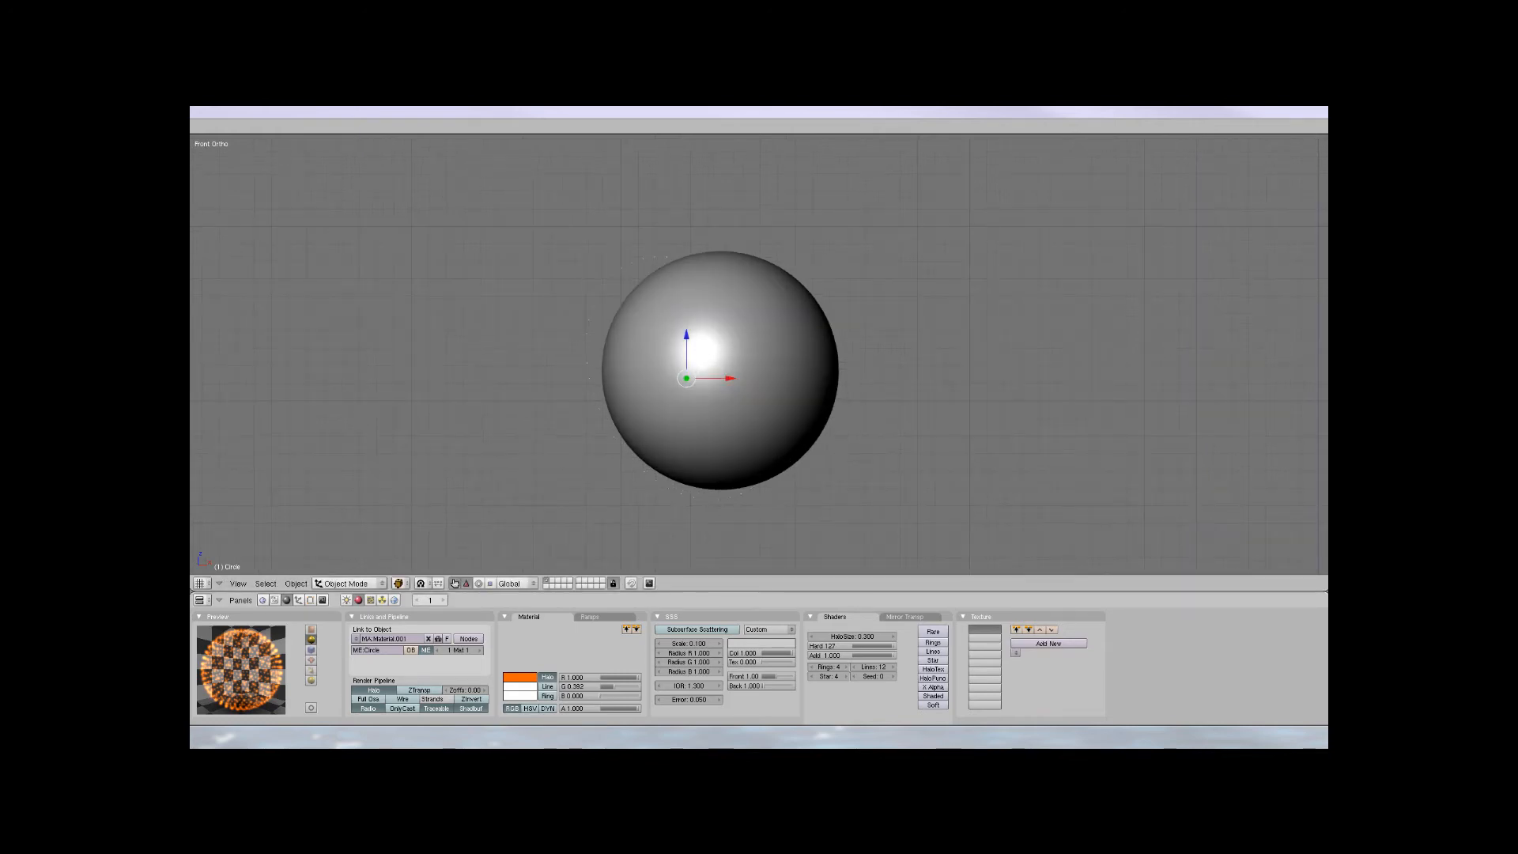
pyautogui.click(298, 600)
pyautogui.click(684, 630)
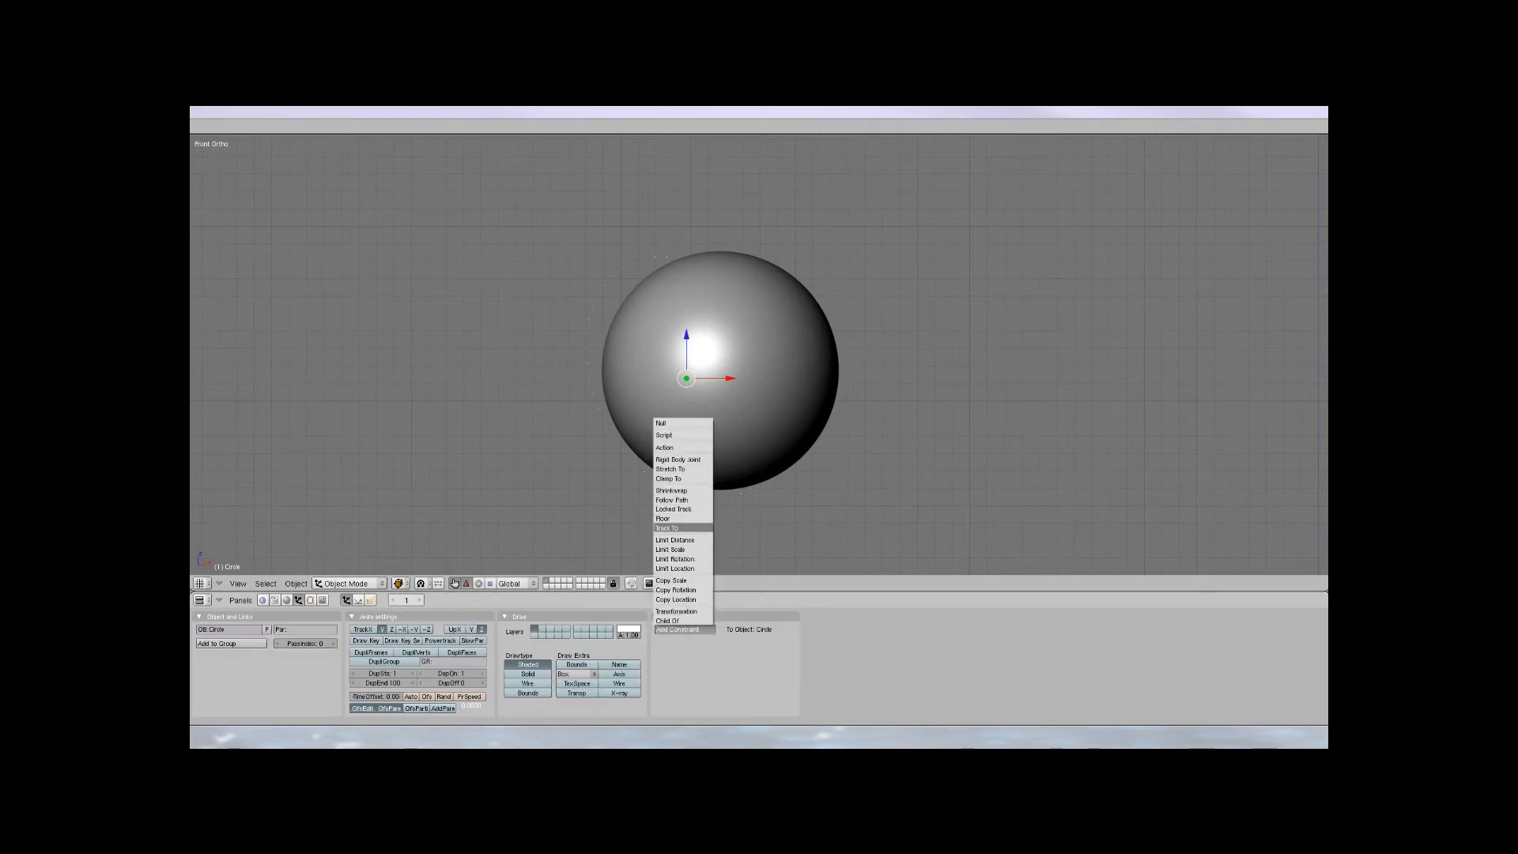
pyautogui.click(666, 528)
pyautogui.click(746, 655)
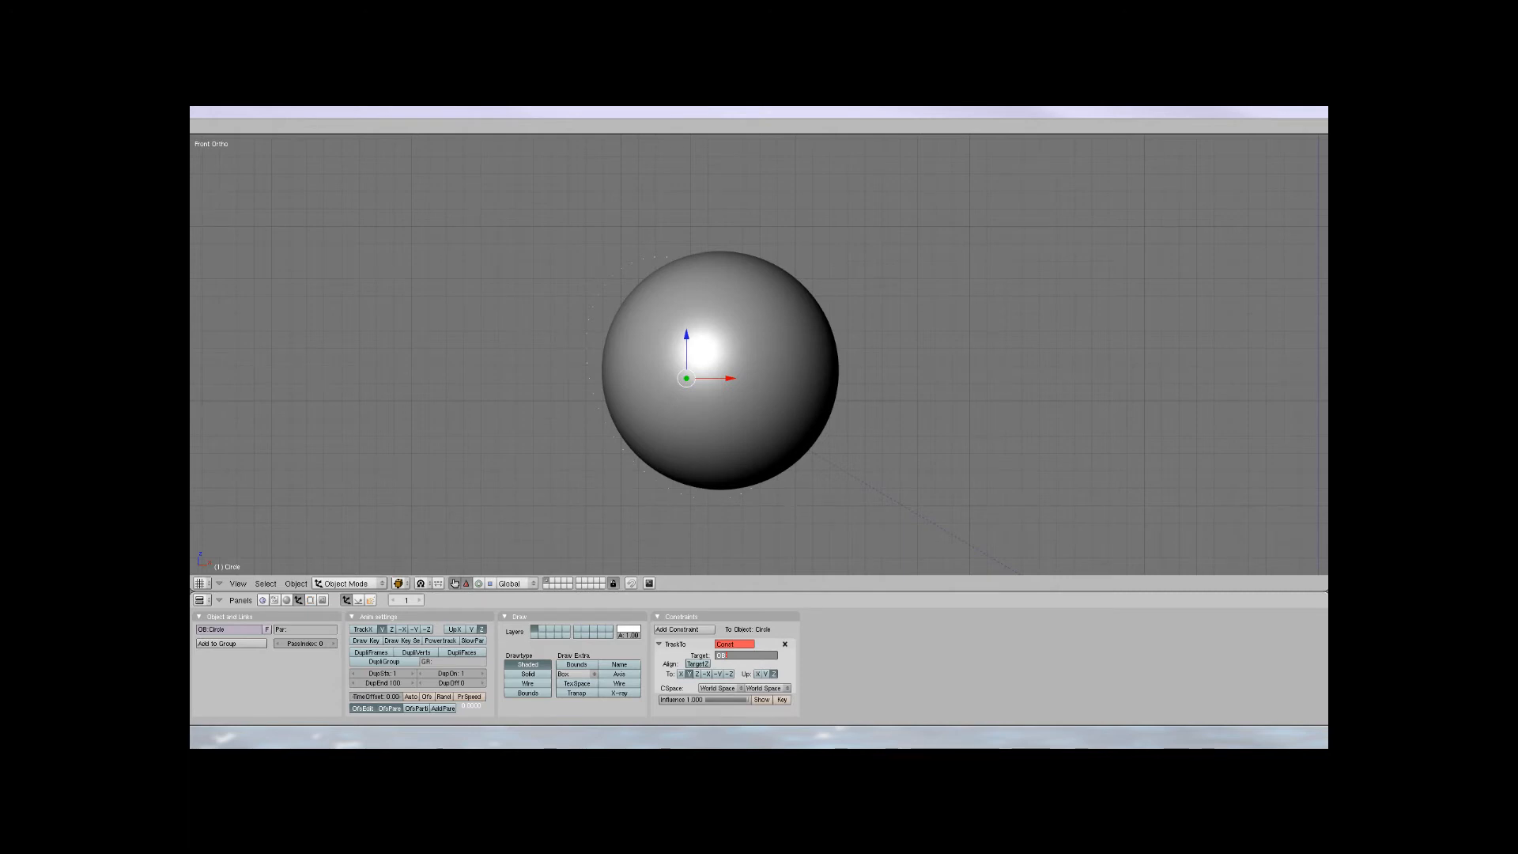
pyautogui.write('Camera')
pyautogui.press('Return')
# Set the Track To constraint's To axis to -Z and its Up axis to Y
pyautogui.scroll(-4, 758, 354)
pyautogui.scroll(2, 759, 354)
pyautogui.click(729, 674)
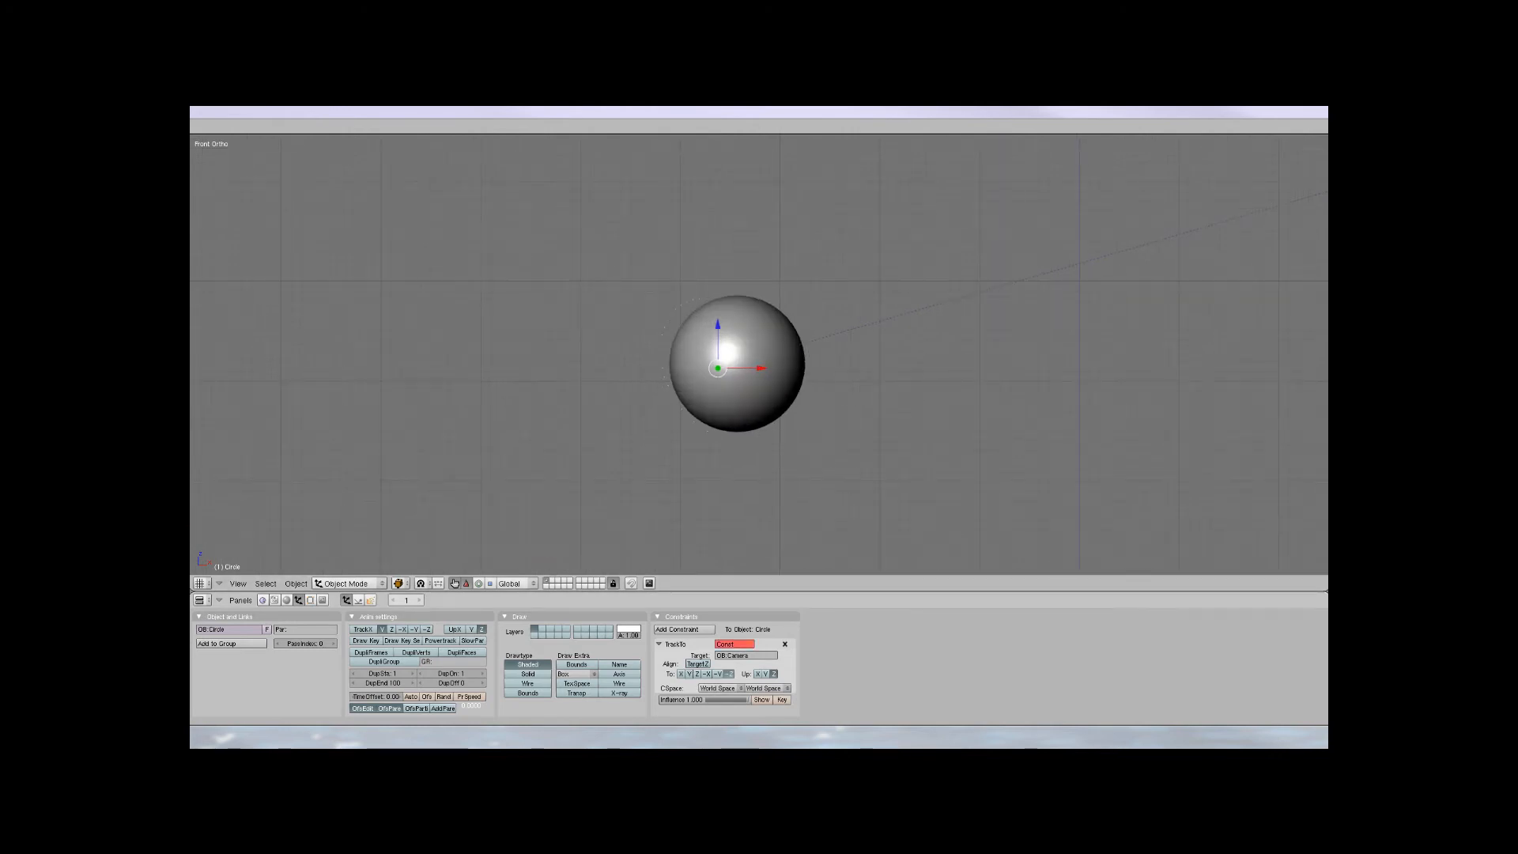
pyautogui.click(765, 674)
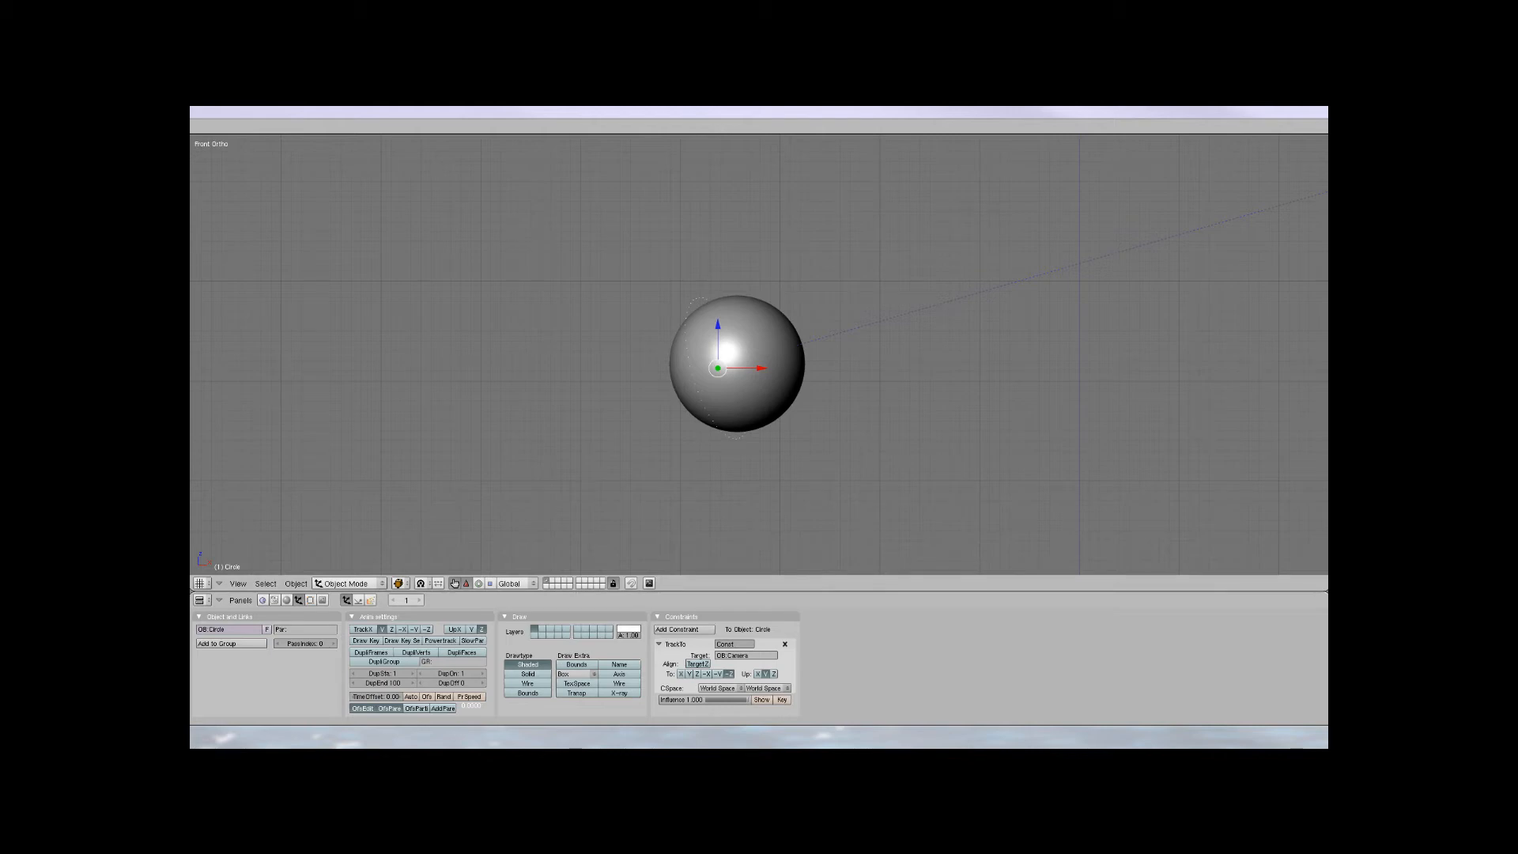
# Nudge the circle slightly in Z, and render the scene to check the halo around the sphere
pyautogui.press('a')
pyautogui.press('a')
pyautogui.press('a')
pyautogui.moveTo(718, 329); pyautogui.dragTo(718, 324)
pyautogui.press('a')
pyautogui.rightClick(692, 356)
pyautogui.moveTo(718, 325); pyautogui.dragTo(718, 325)
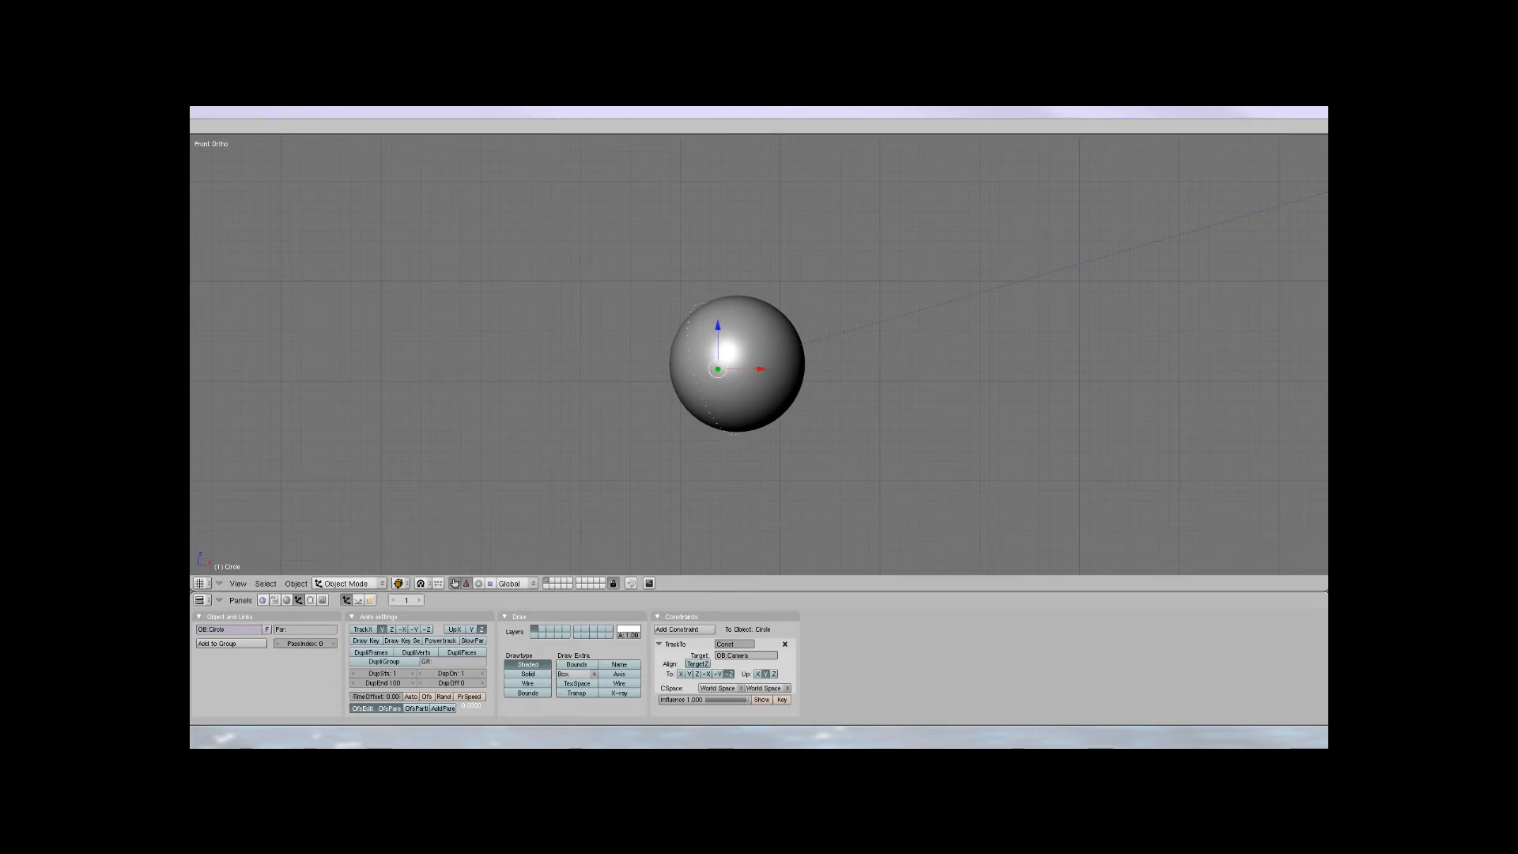
pyautogui.press('F12')
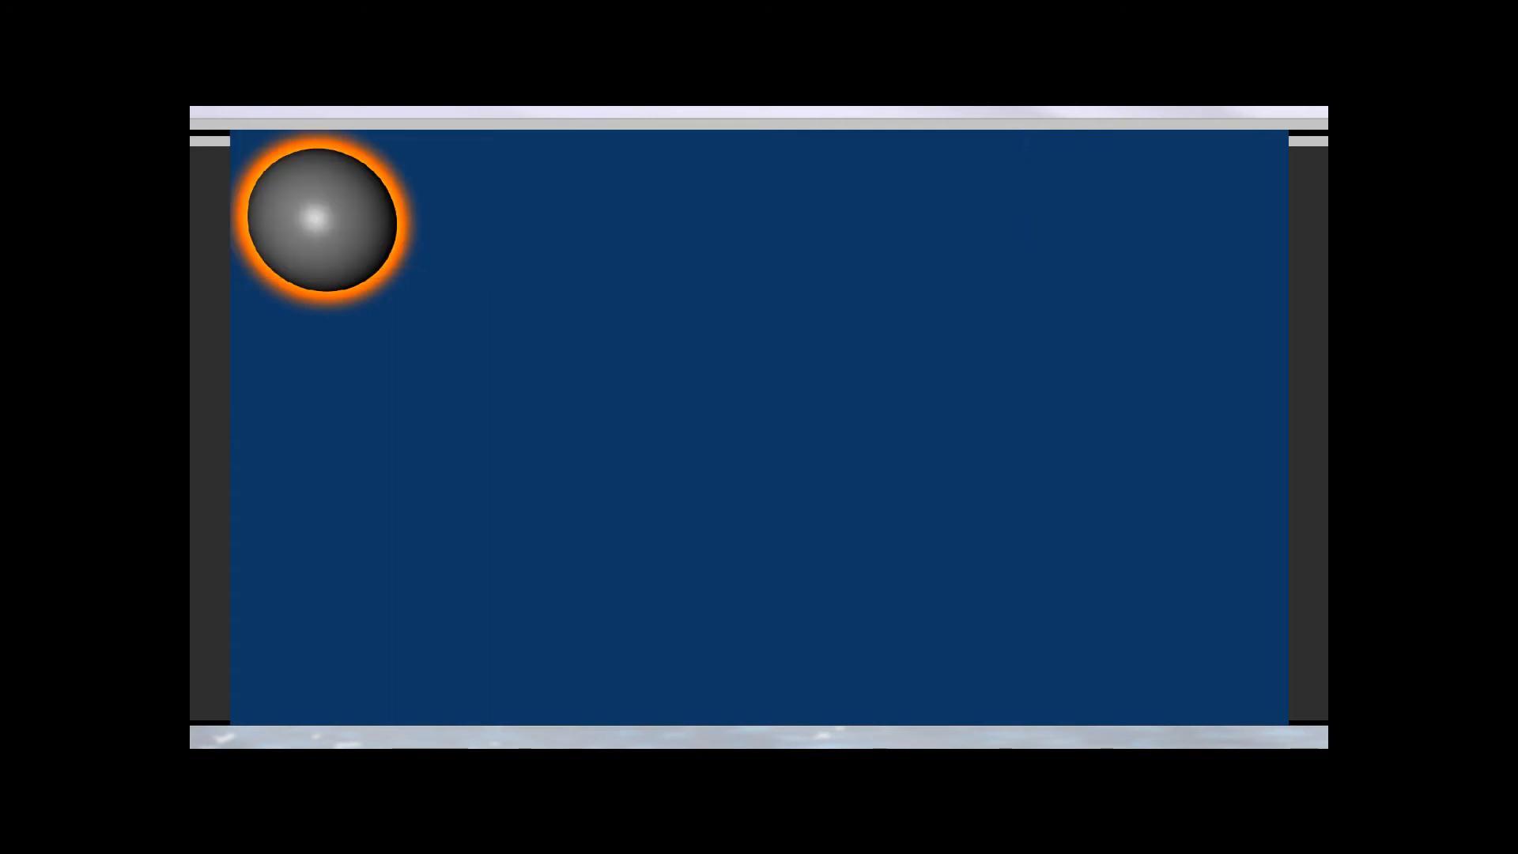
pyautogui.press('Escape')
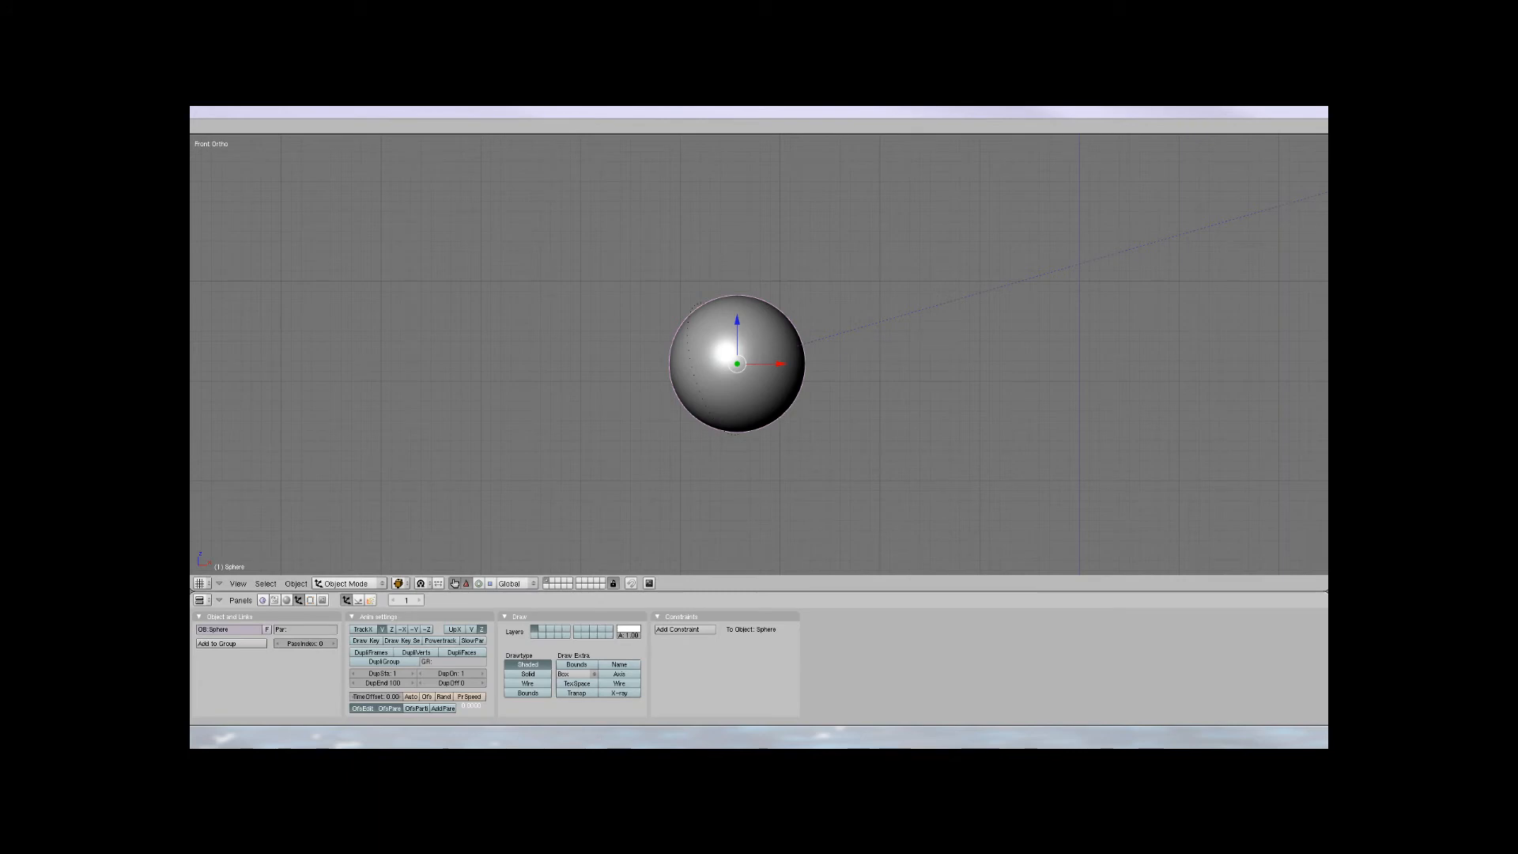
# Set the sphere's material colour to golden yellow, with R 1.000 and G 0.812
pyautogui.press('F5')
pyautogui.click(519, 677)
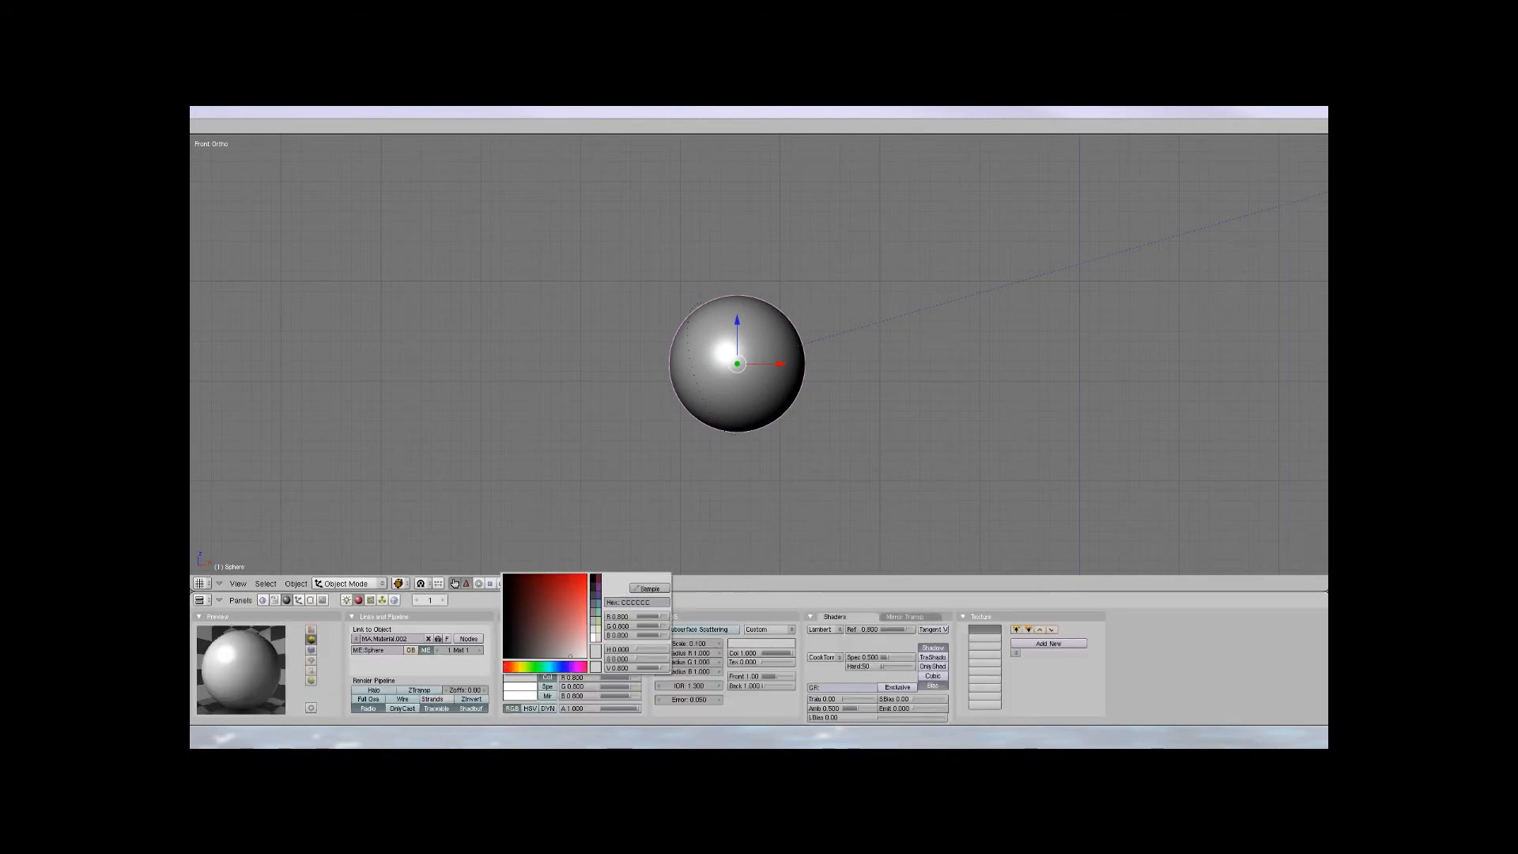
pyautogui.moveTo(534, 667); pyautogui.dragTo(514, 666)
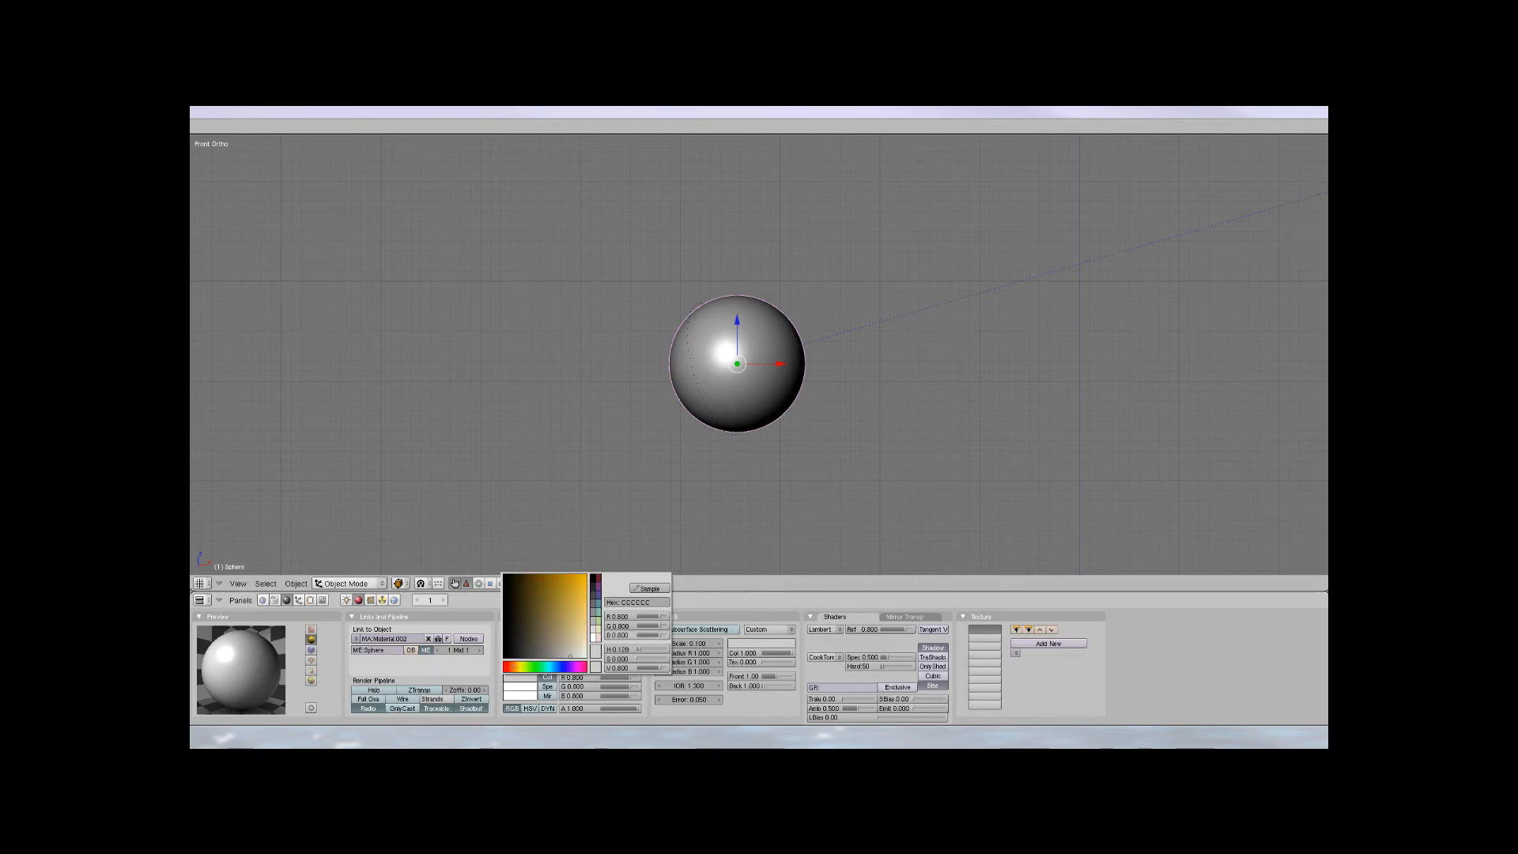
pyautogui.click(585, 631)
pyautogui.click(584, 601)
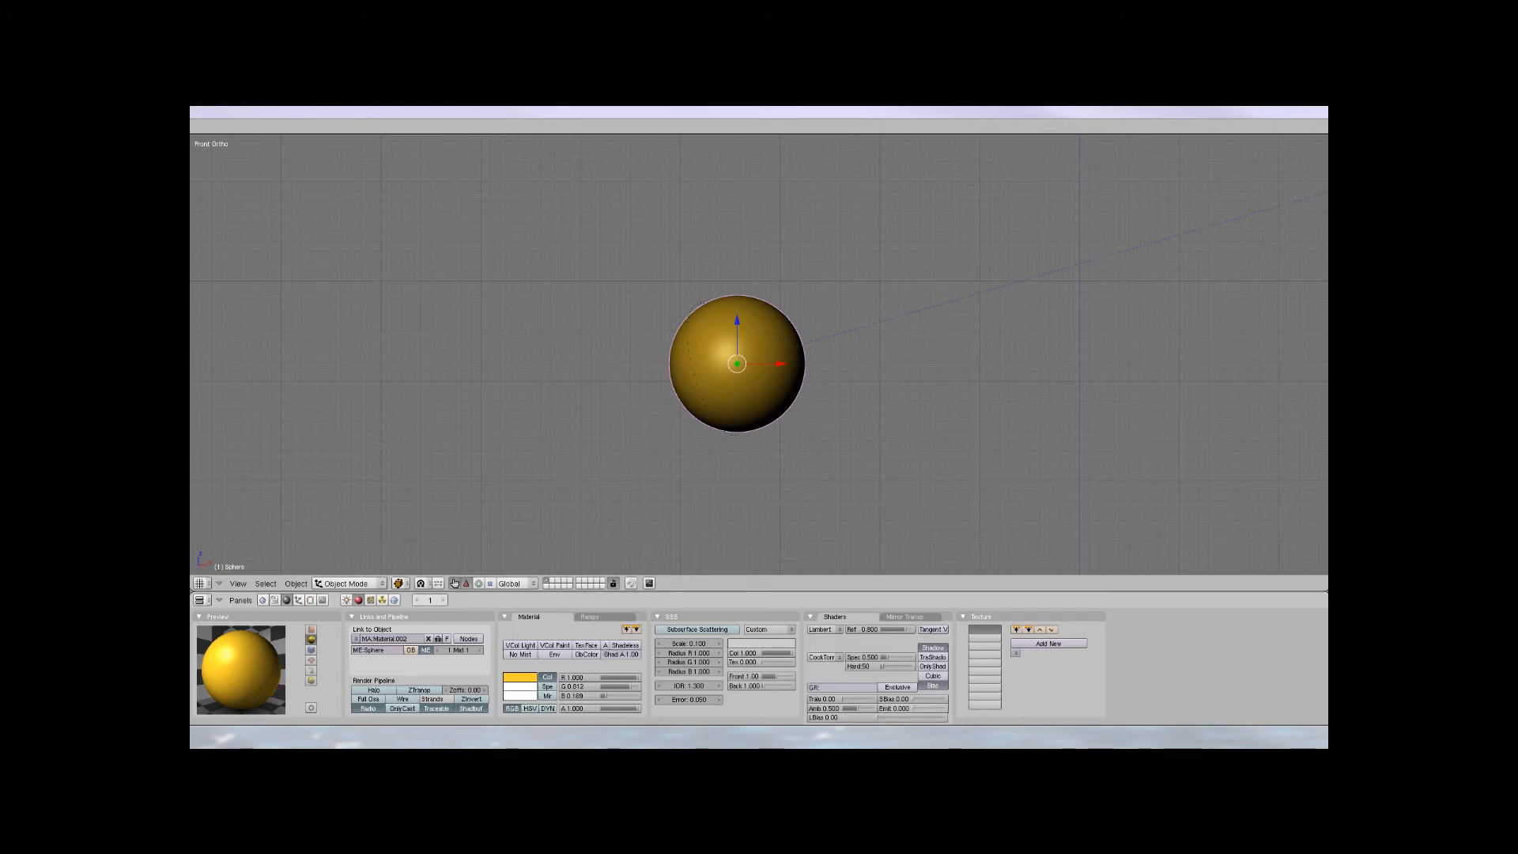
# Set the sphere material's Emit value to 2.000, and render the scene to check the glow
pyautogui.moveTo(916, 708); pyautogui.dragTo(946, 708)
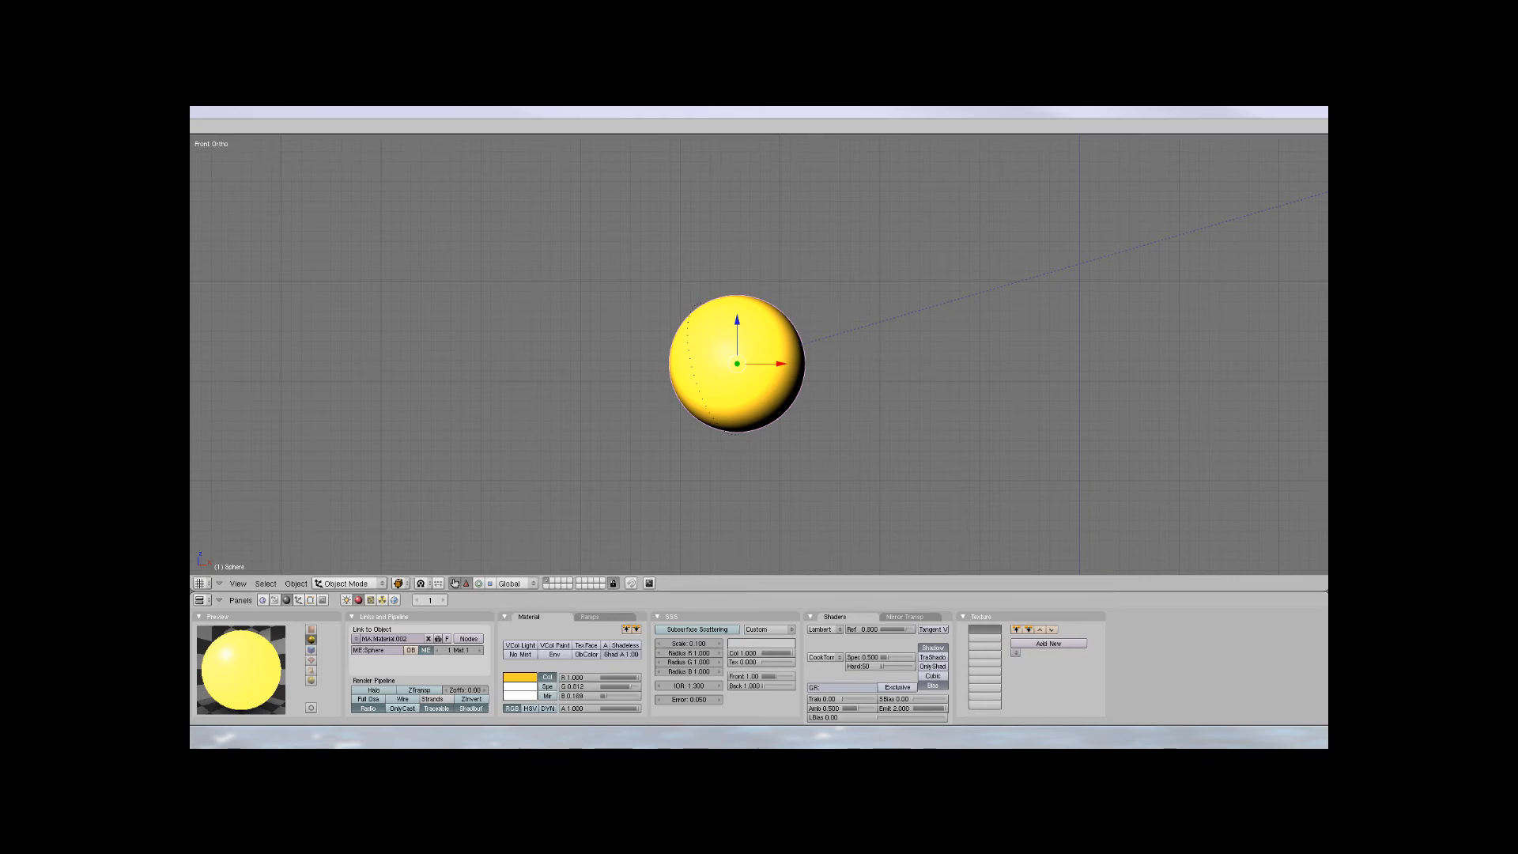
pyautogui.press('F12')
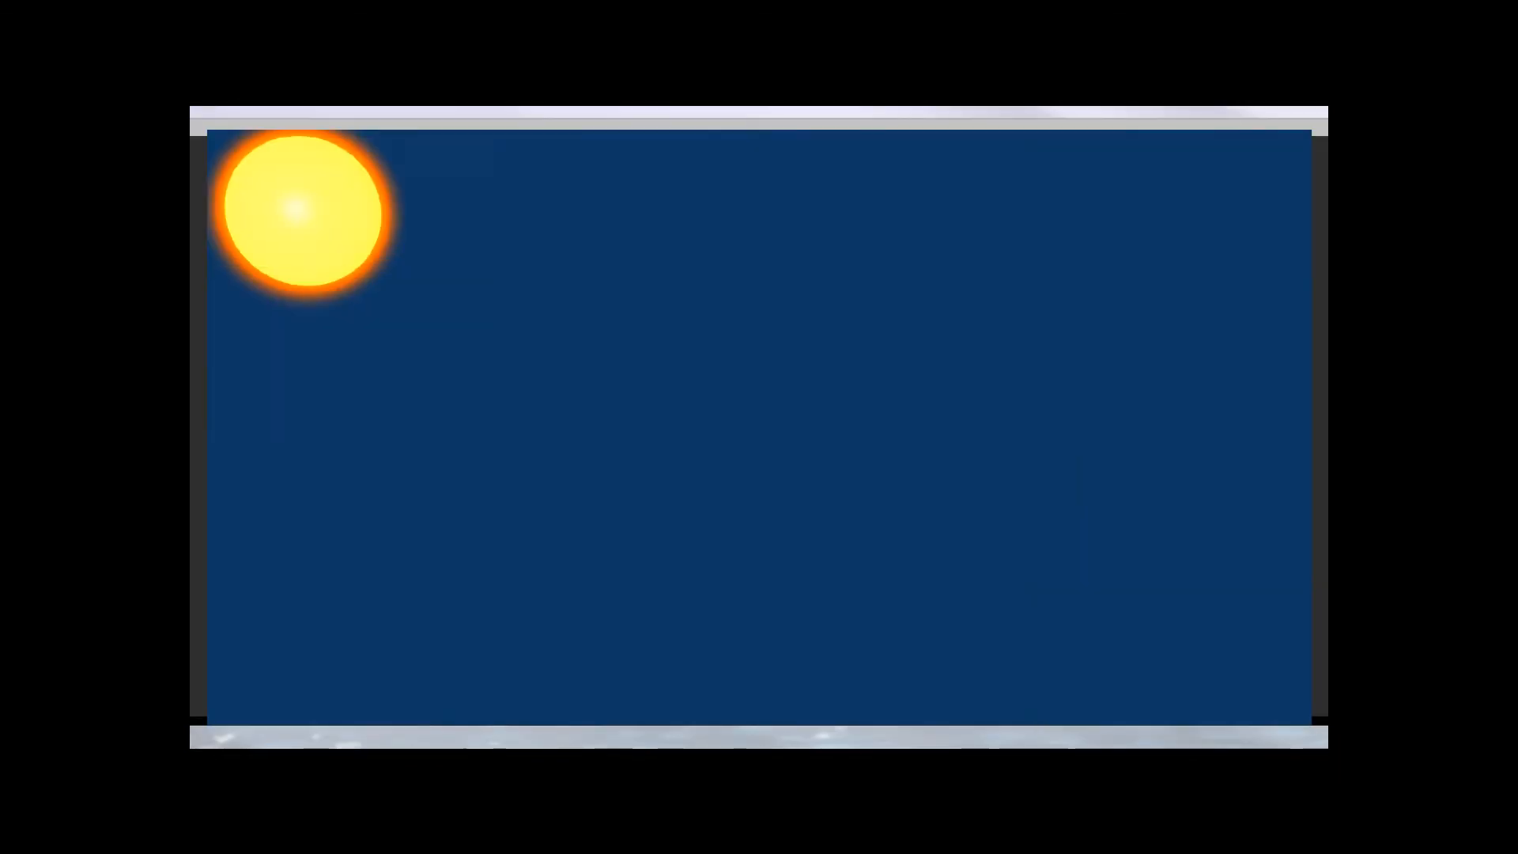
pyautogui.press('Escape')
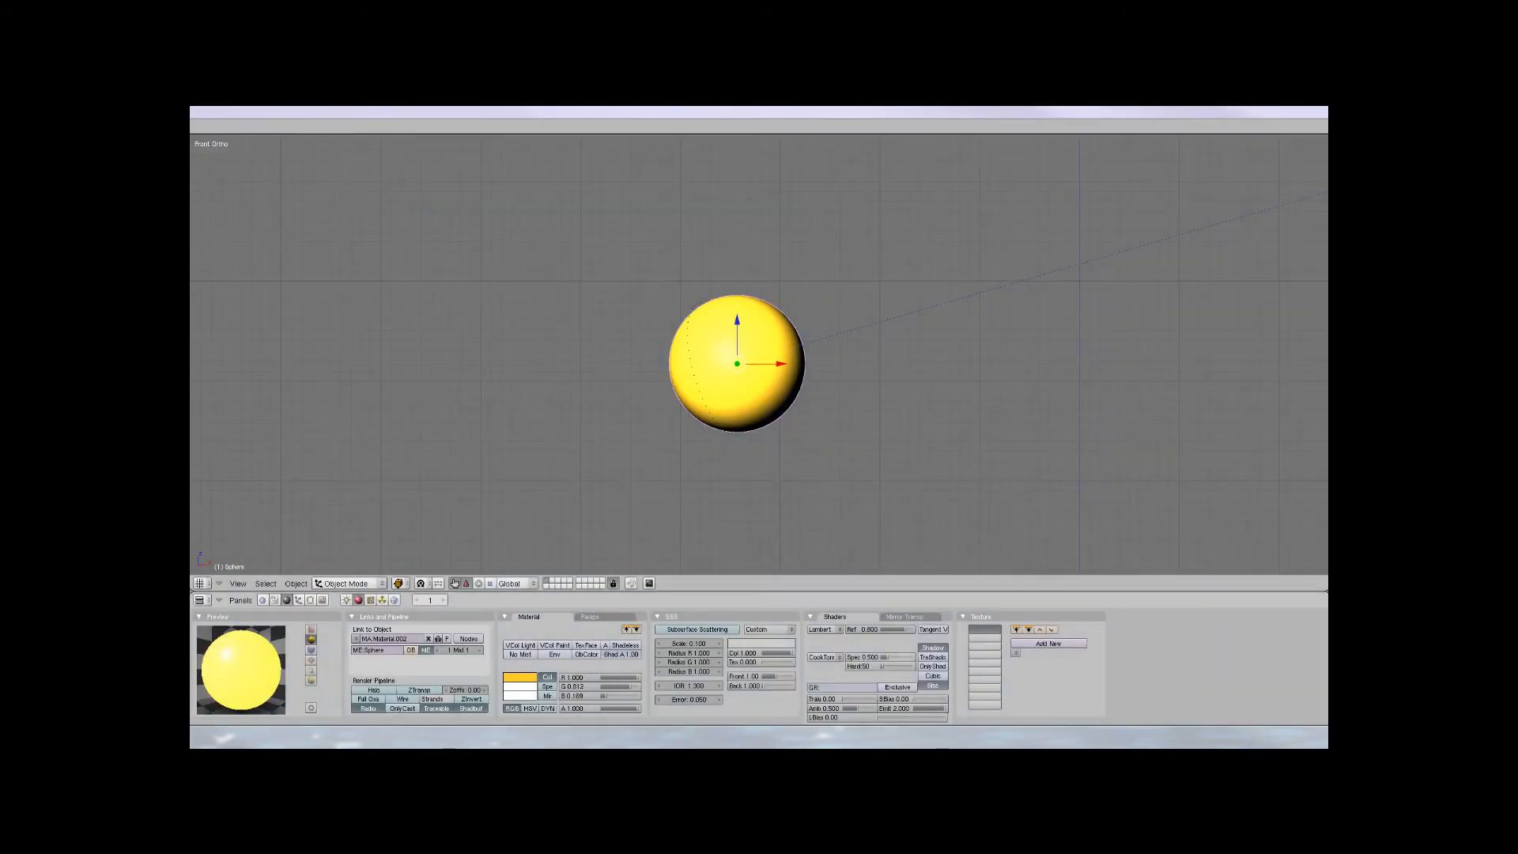
# Set the sphere material's specularity to 0.000 and hardness to 1, and render the scene again
pyautogui.moveTo(885, 657); pyautogui.dragTo(846, 658)
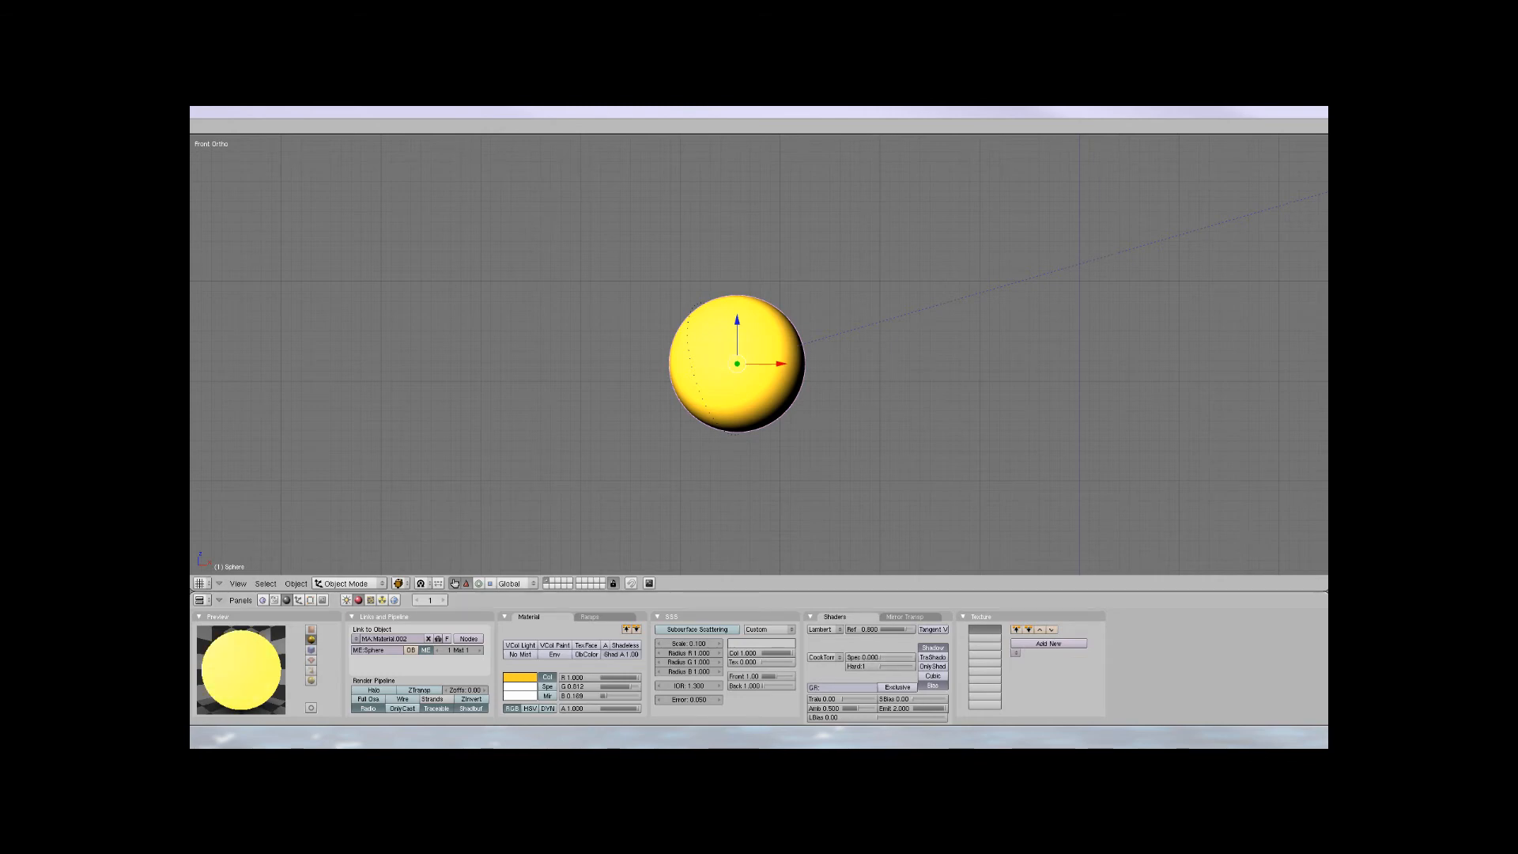
pyautogui.press('F12')
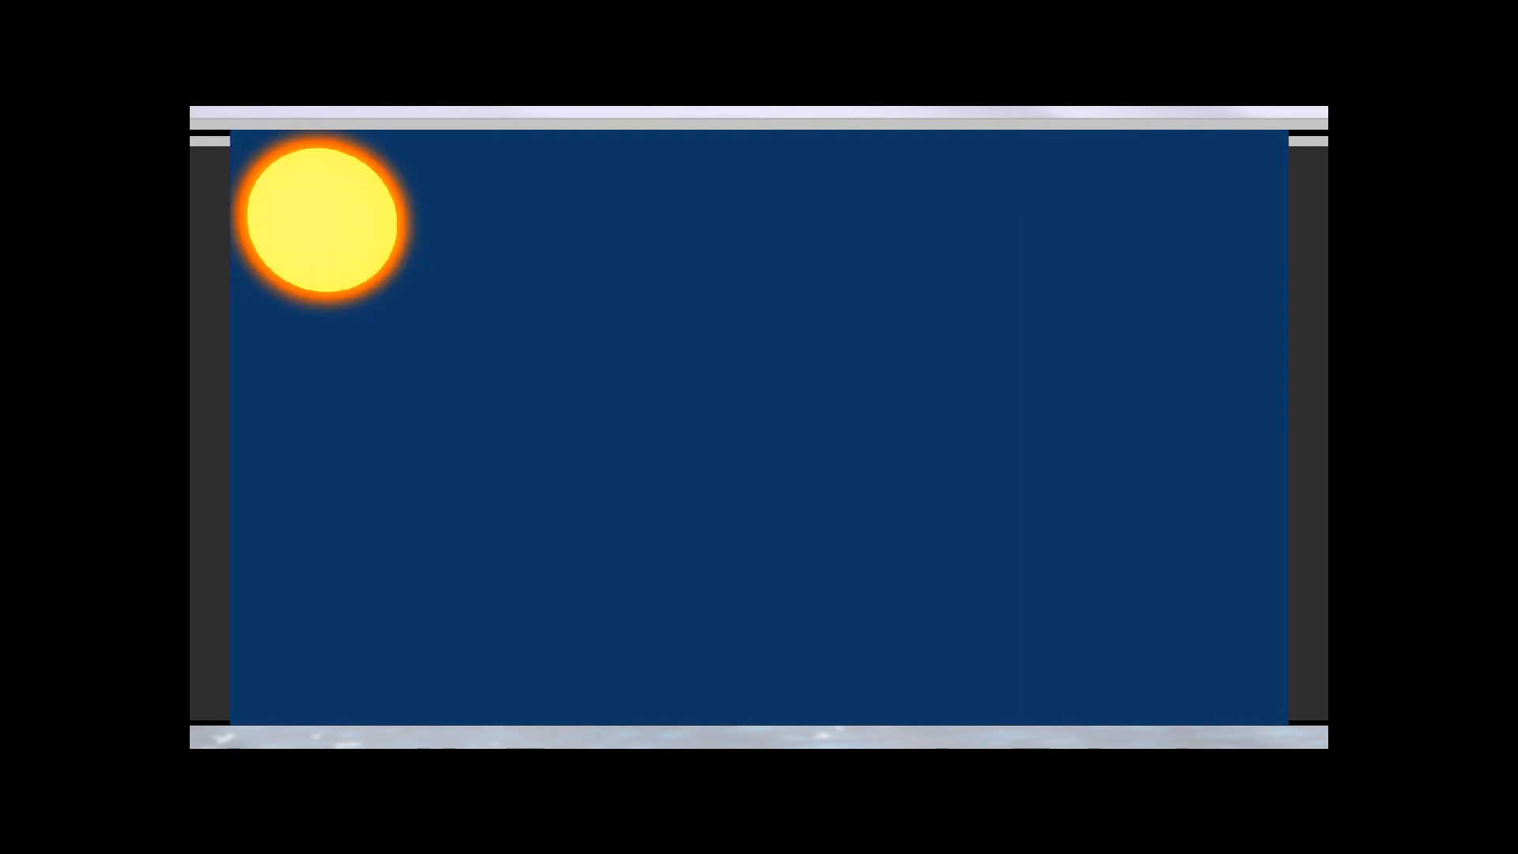
pyautogui.press('Escape')
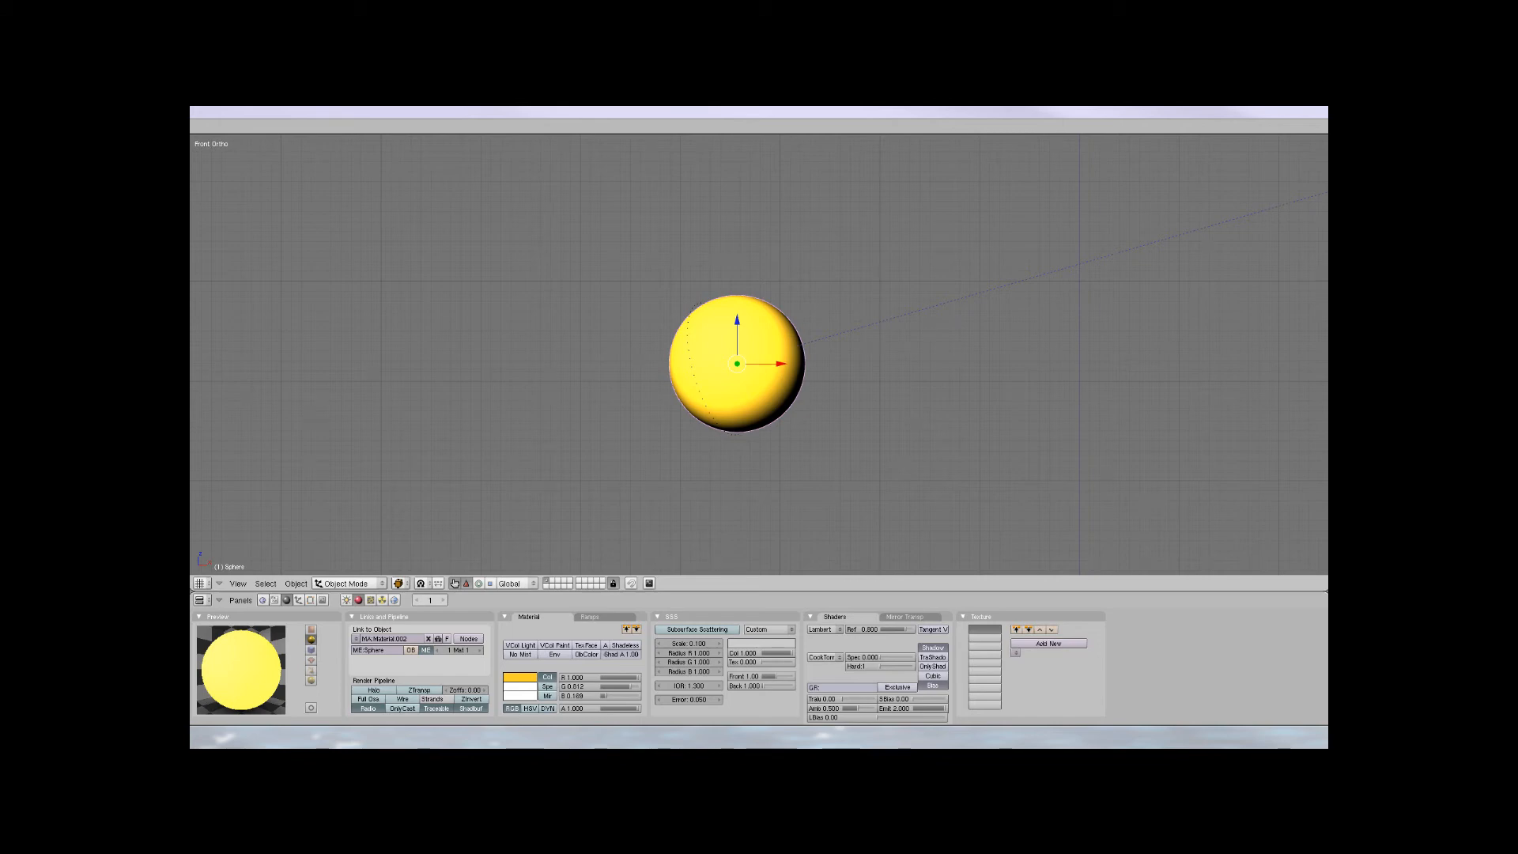
# Lighten the sphere's material colour to pale yellow, with R 1.000, G 0.859 and B 0.373
pyautogui.click(520, 677)
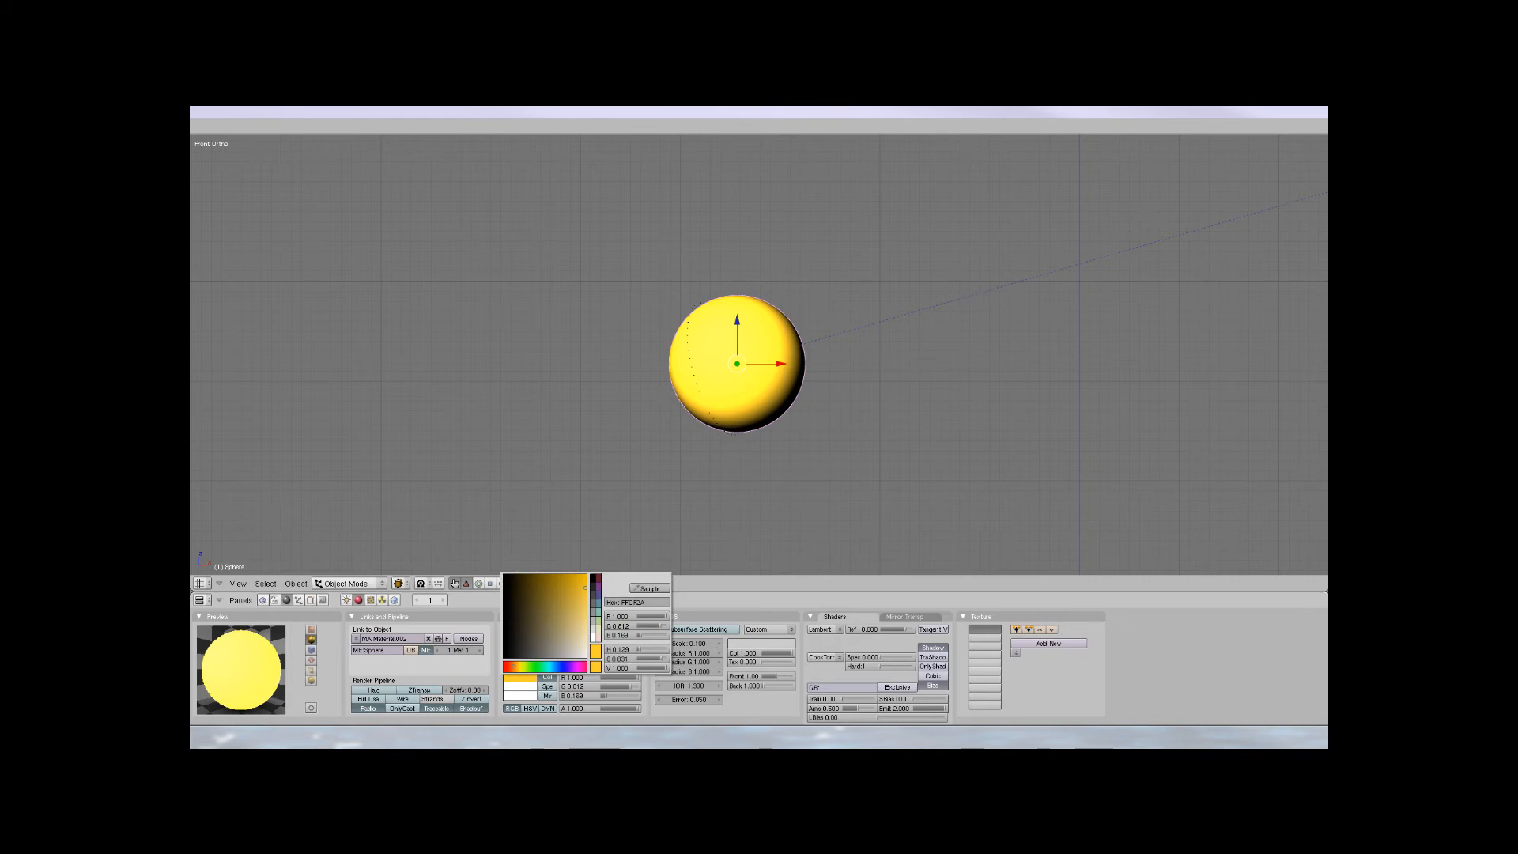
pyautogui.moveTo(578, 609); pyautogui.dragTo(585, 603)
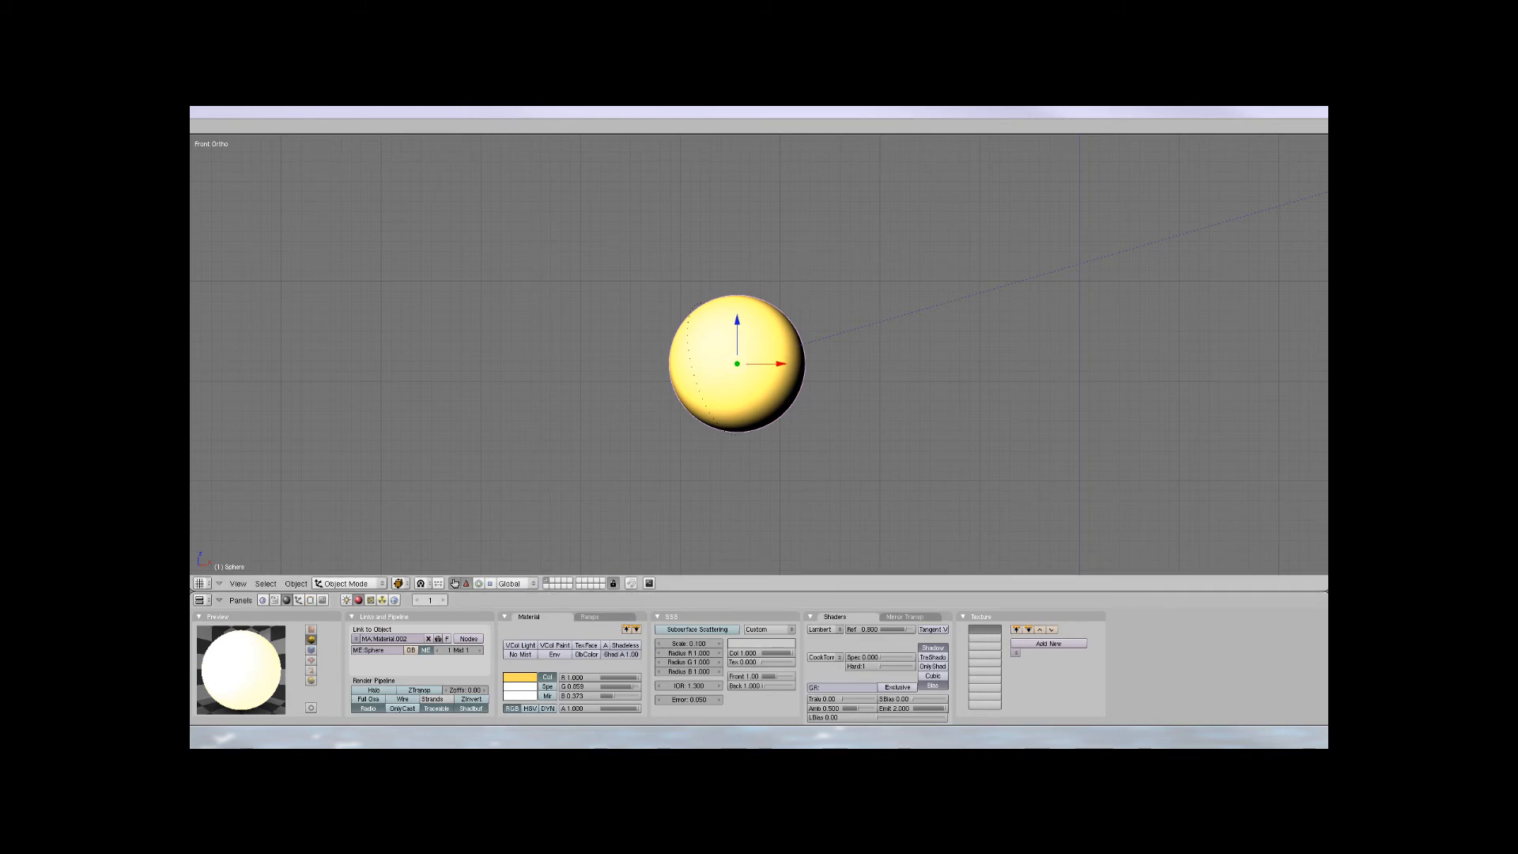
# Add a UV sphere mesh with 32 segments, 50 rings and radius 1.00 at the 3D cursor
pyautogui.scroll(-4, 759, 354)
pyautogui.scroll(2, 758, 354)
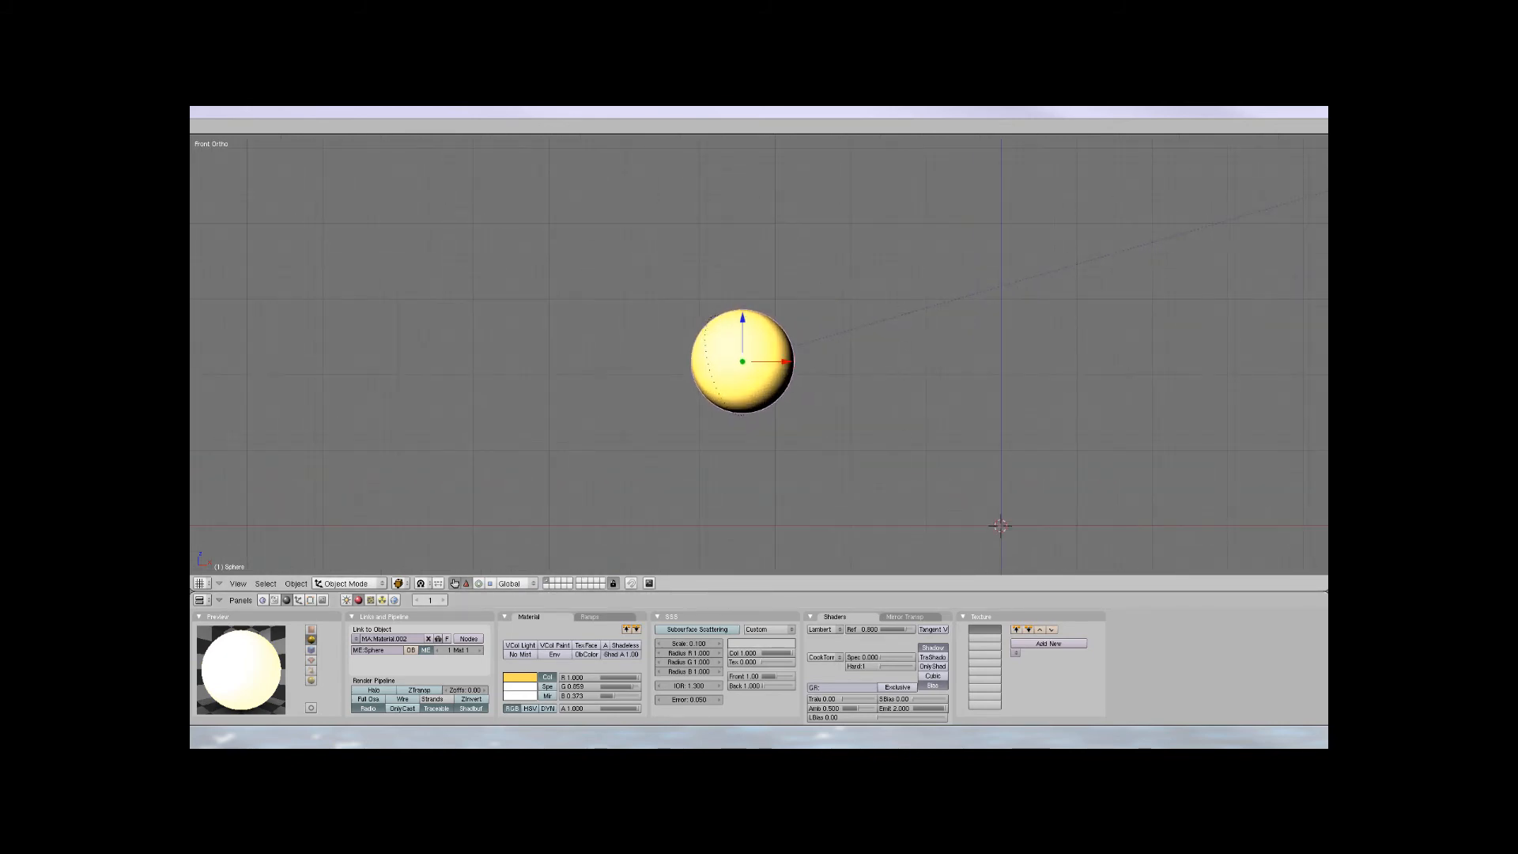
pyautogui.press('space')
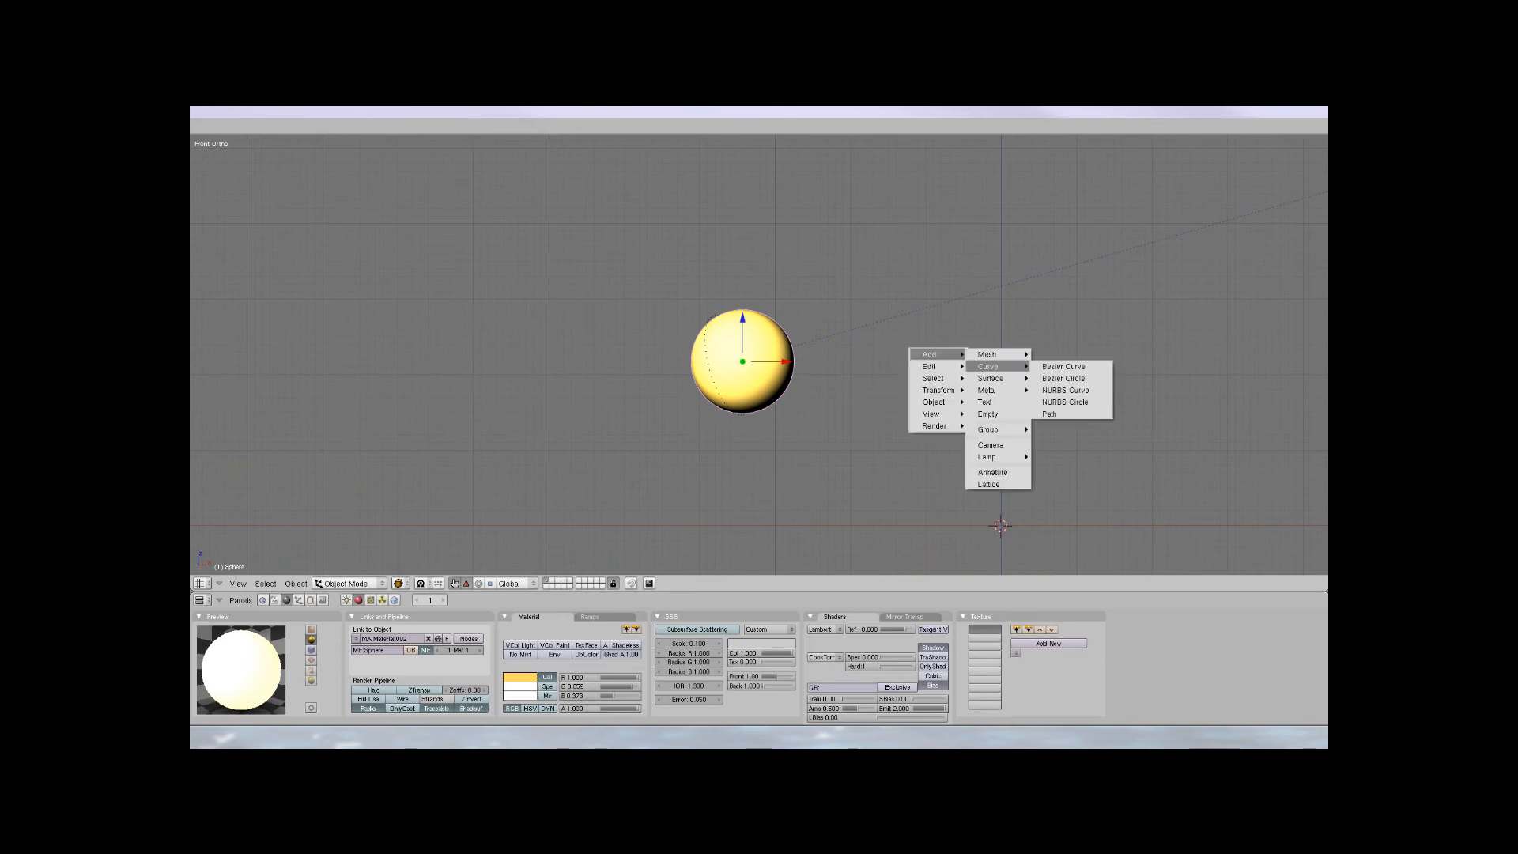
pyautogui.moveTo(988, 366)
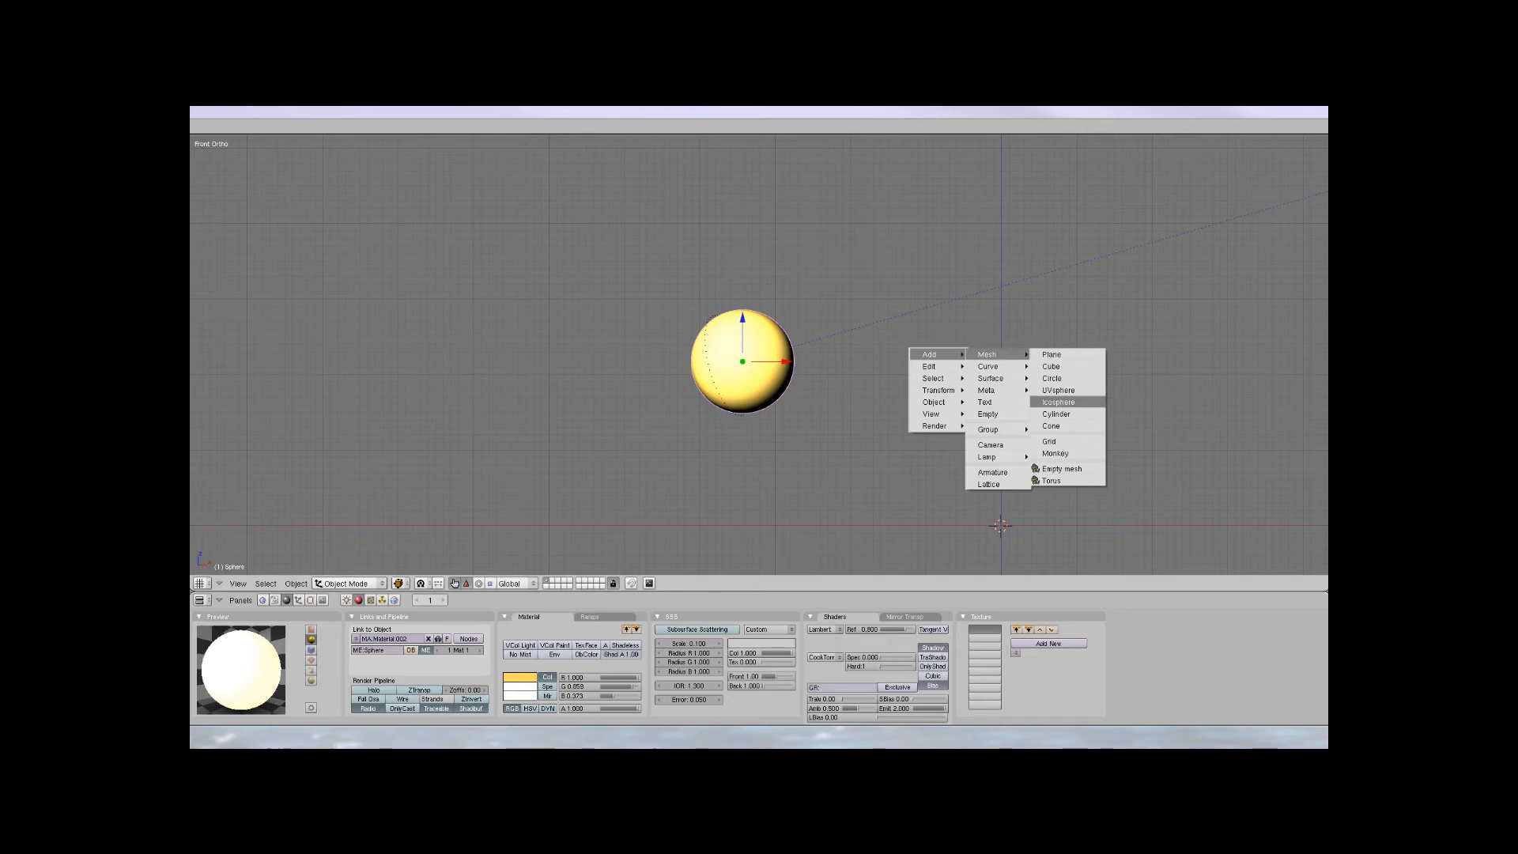
pyautogui.click(1057, 389)
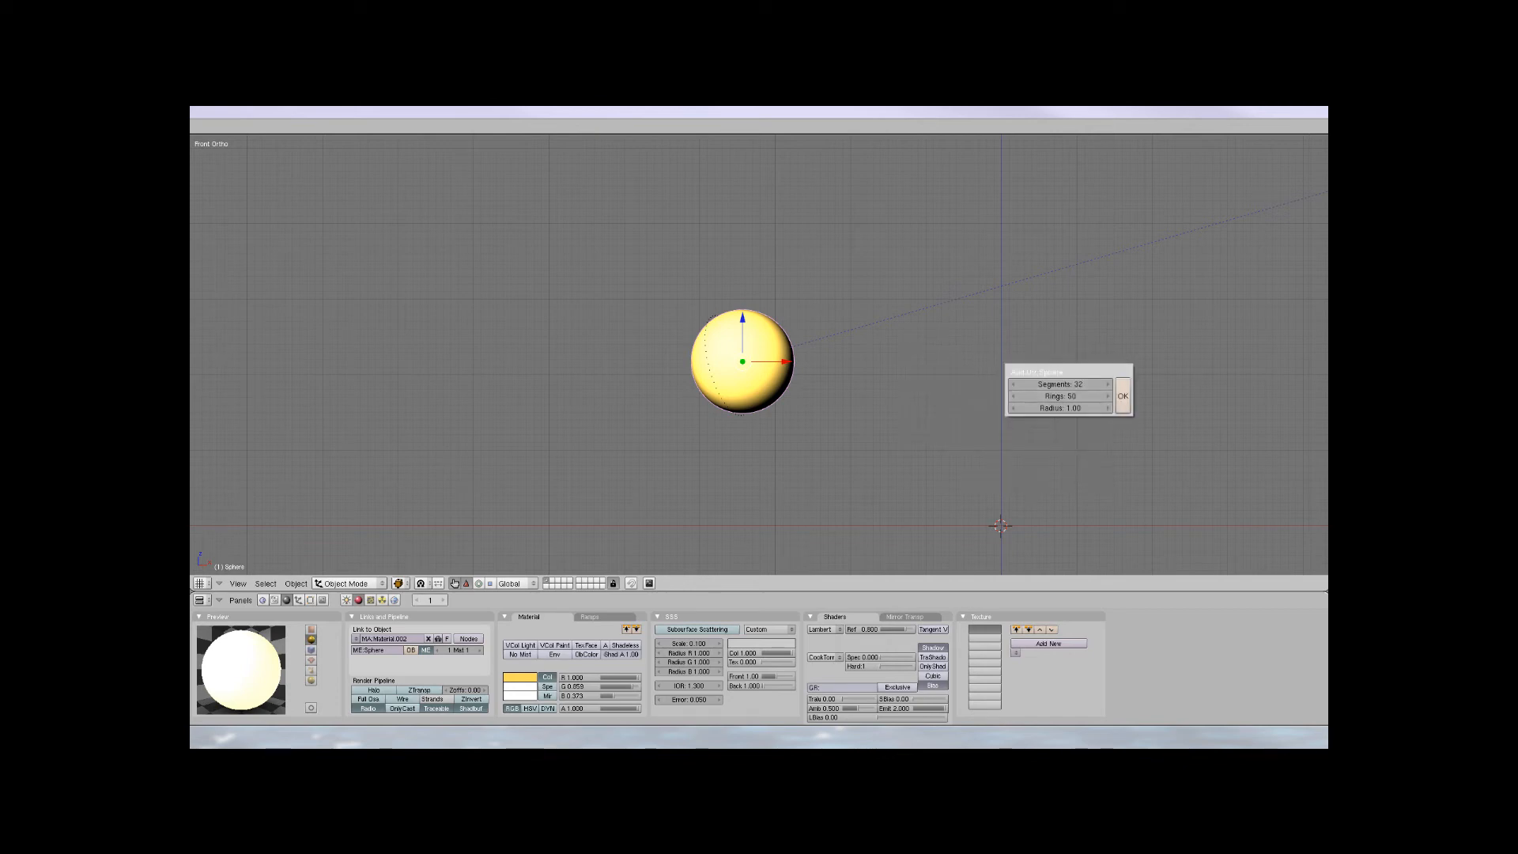
pyautogui.click(1123, 396)
pyautogui.keyDown('ctrl'); pyautogui.moveTo(1123, 396); pyautogui.dragTo(1034, 386, button='middle'); pyautogui.keyUp('ctrl')
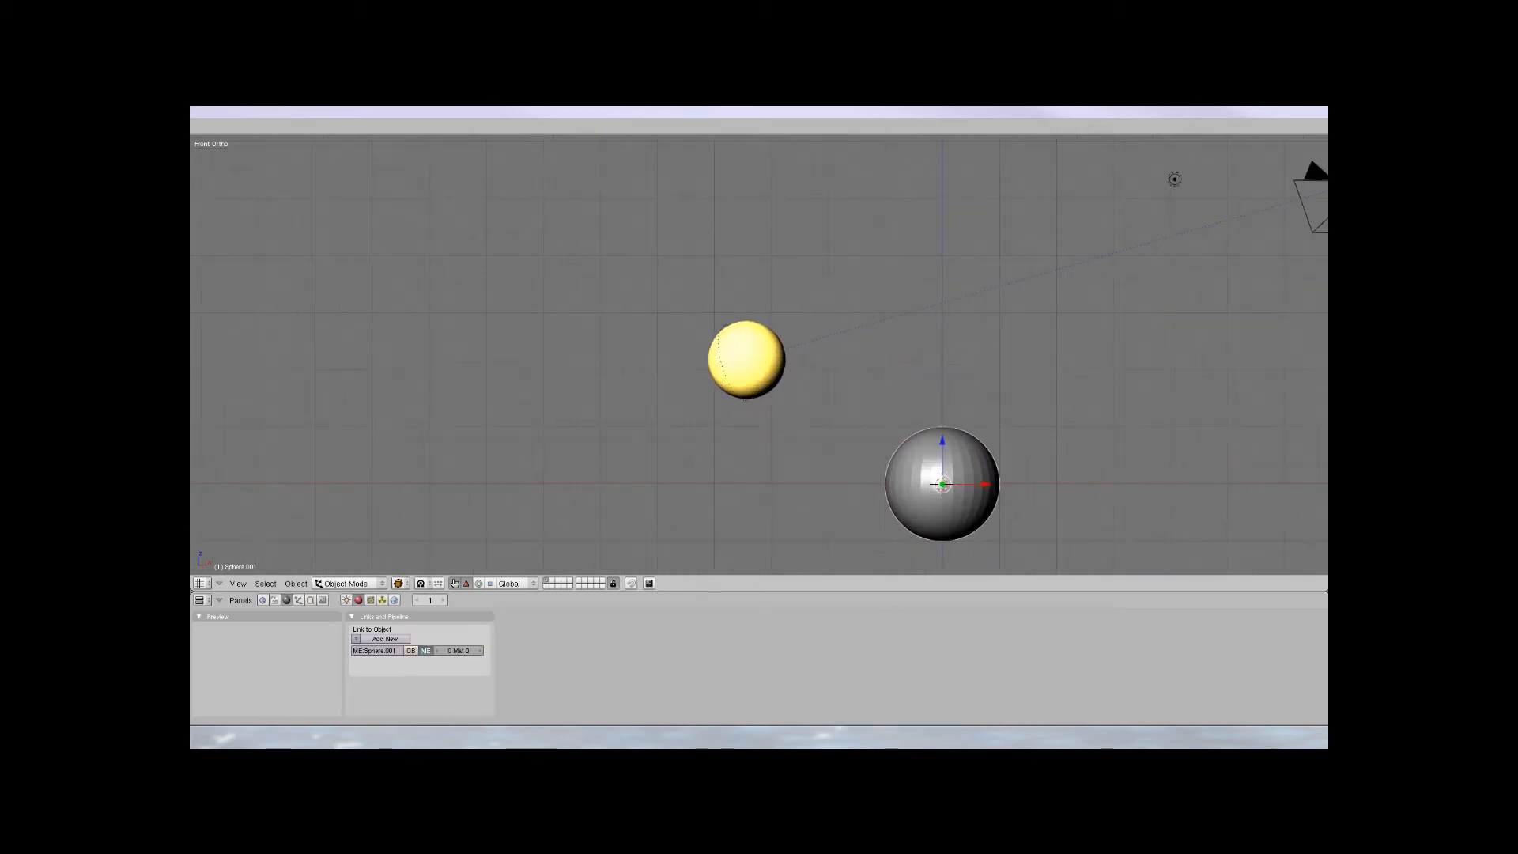
# Raise the new sphere along Z to about the sun's height and scale it down well below the sun's size
pyautogui.moveTo(942, 440); pyautogui.dragTo(941, 299)
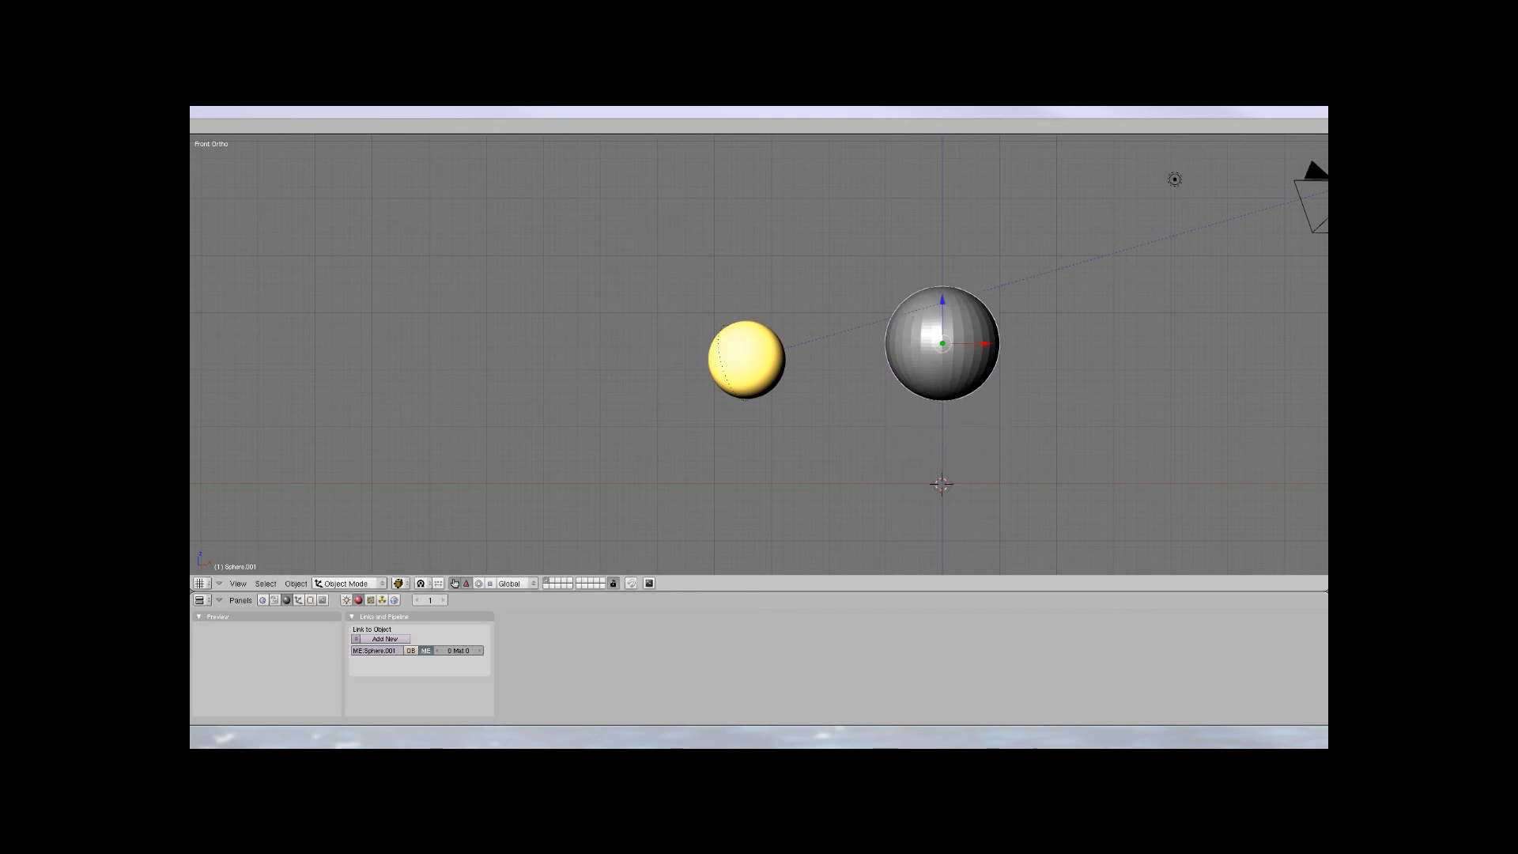
pyautogui.press('s')
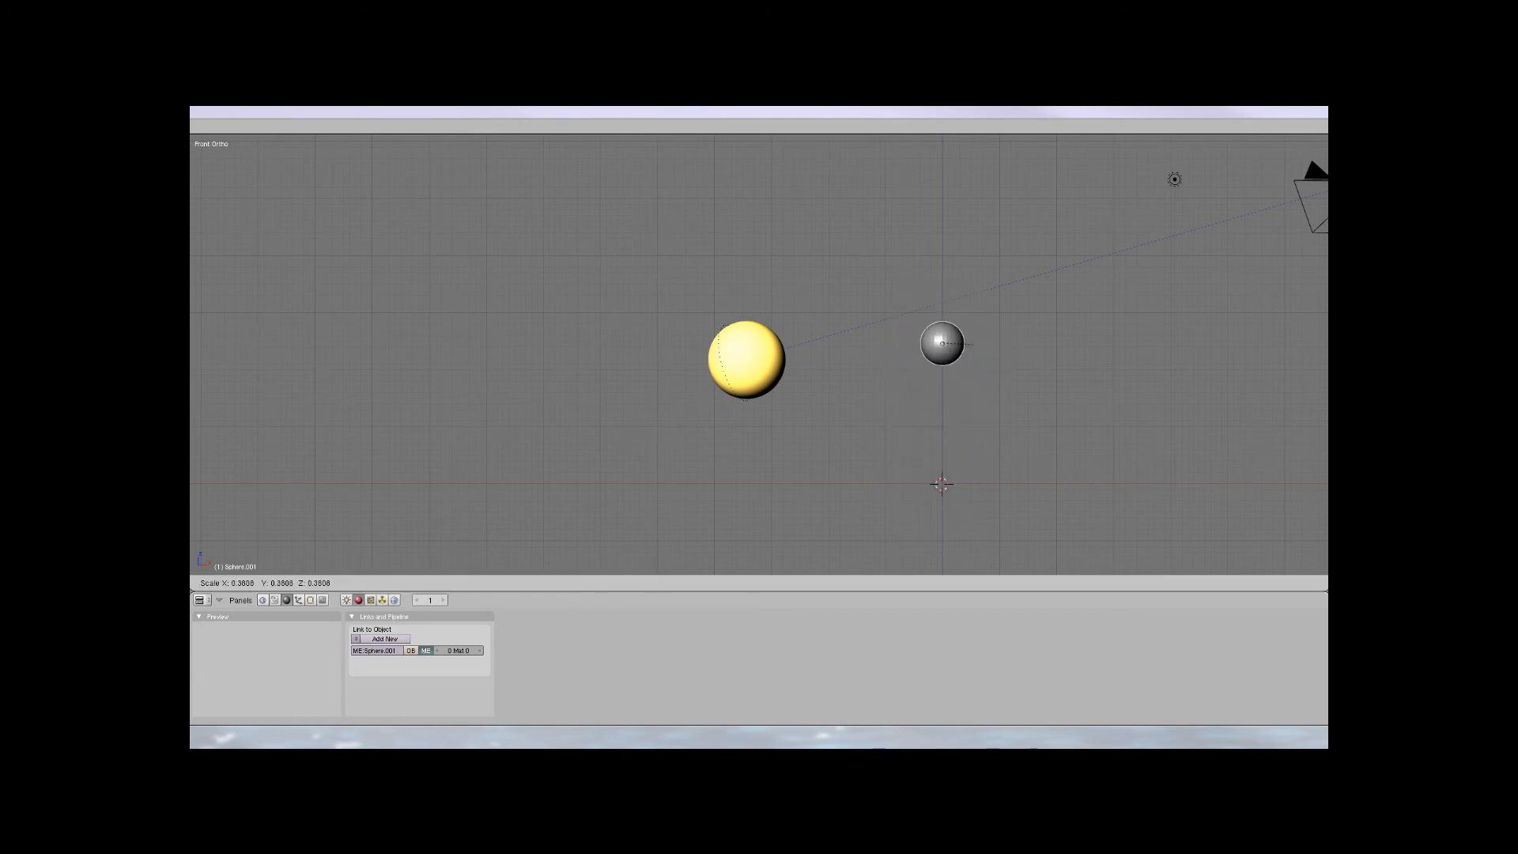
pyautogui.press('Return')
pyautogui.scroll(-5, 759, 355)
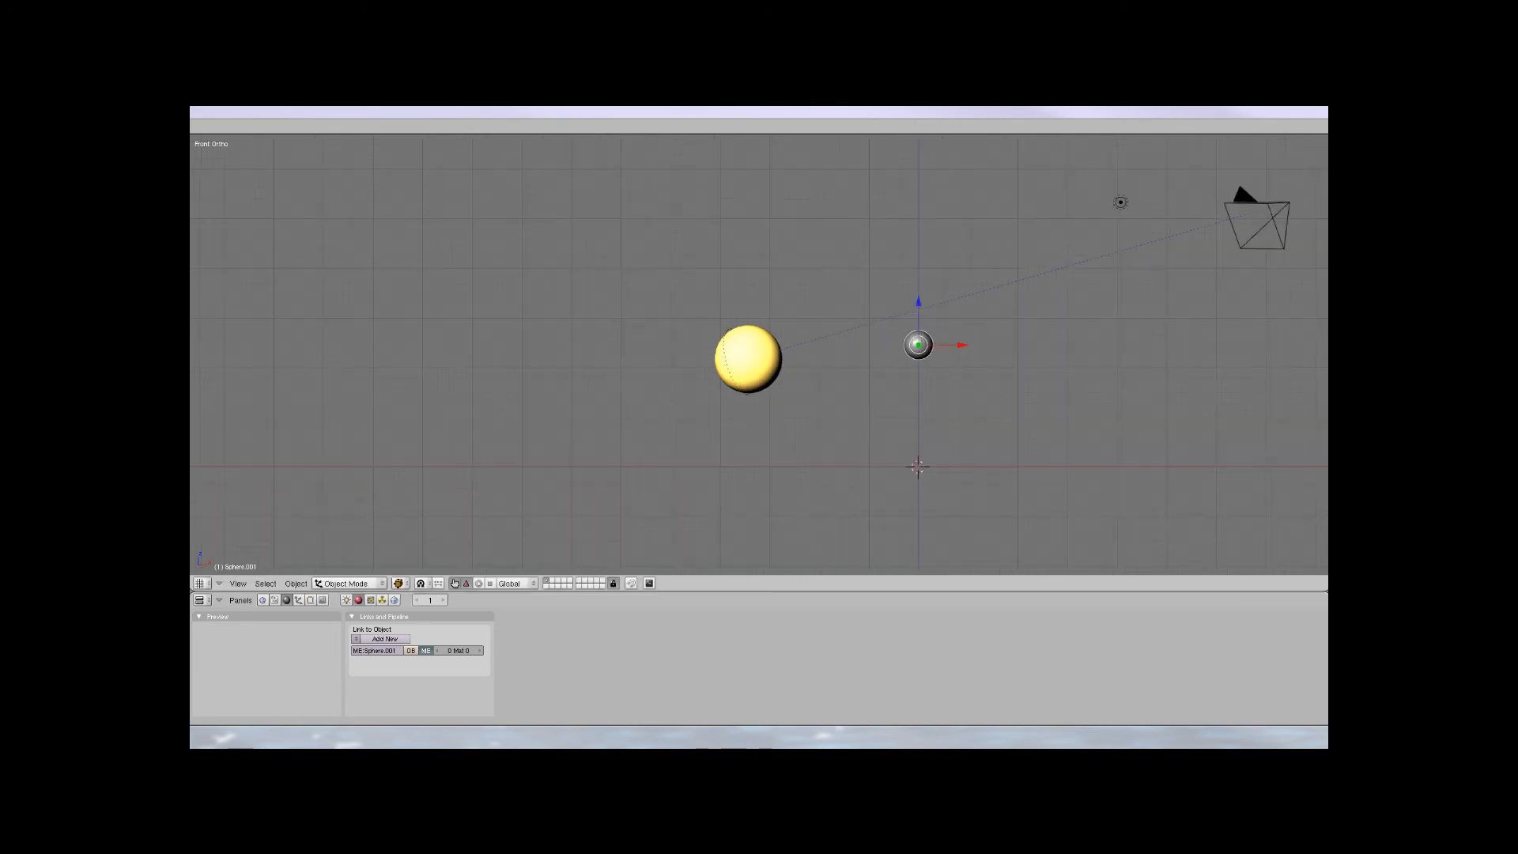
pyautogui.scroll(4, 759, 354)
pyautogui.scroll(2, 759, 358)
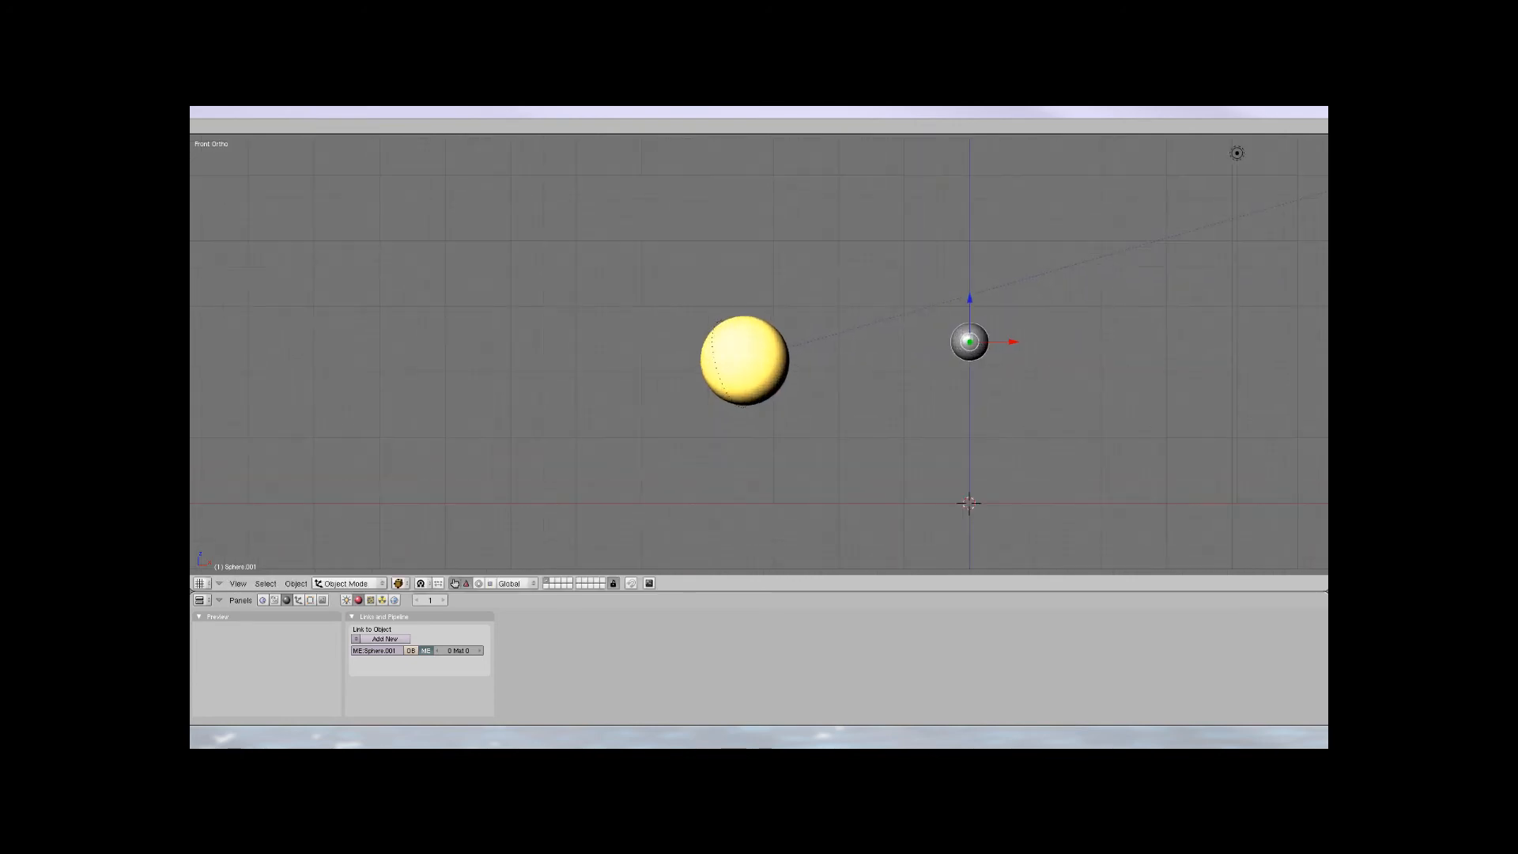
pyautogui.press('s')
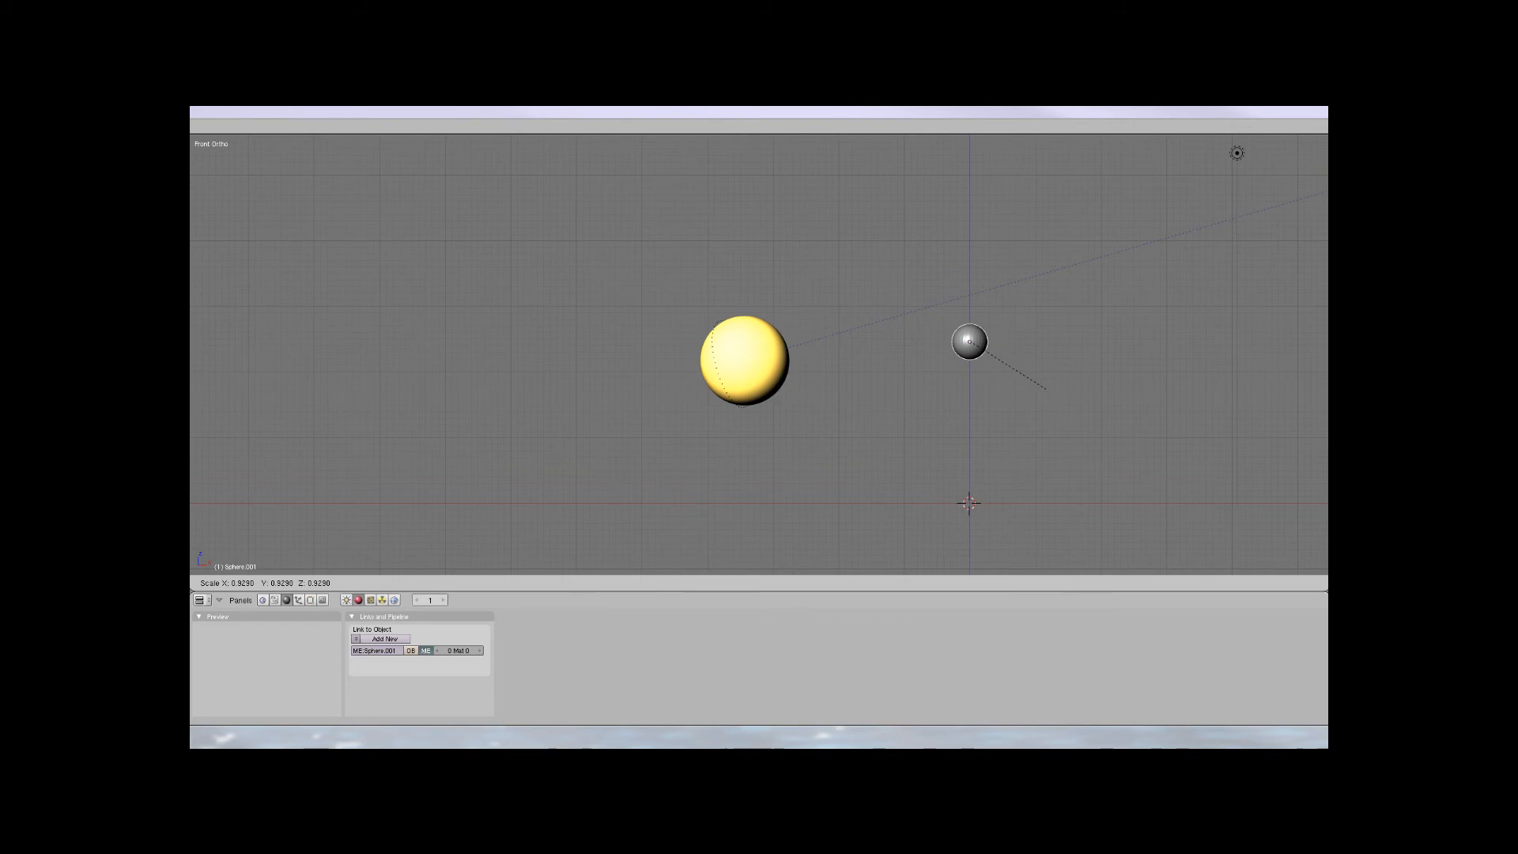
pyautogui.click(1043, 383)
pyautogui.keyDown('ctrl'); pyautogui.moveTo(1043, 382); pyautogui.dragTo(1043, 474, button='middle'); pyautogui.keyUp('ctrl')
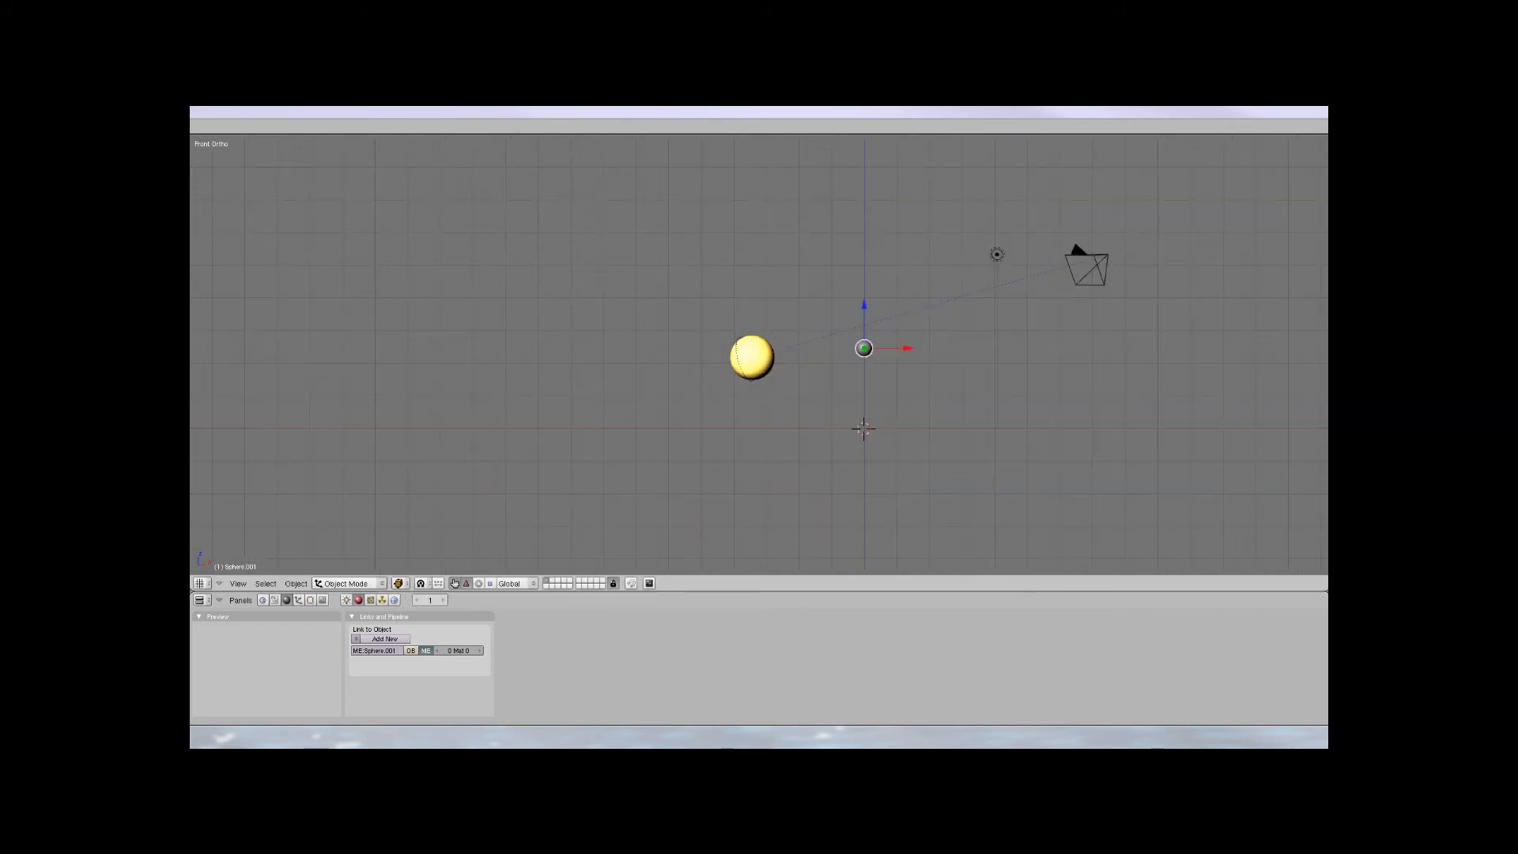
# In the top view, move the small sphere to just in front of the camera
pyautogui.press('g')
pyautogui.press('Return')
pyautogui.press('KP_7')
pyautogui.press('g')
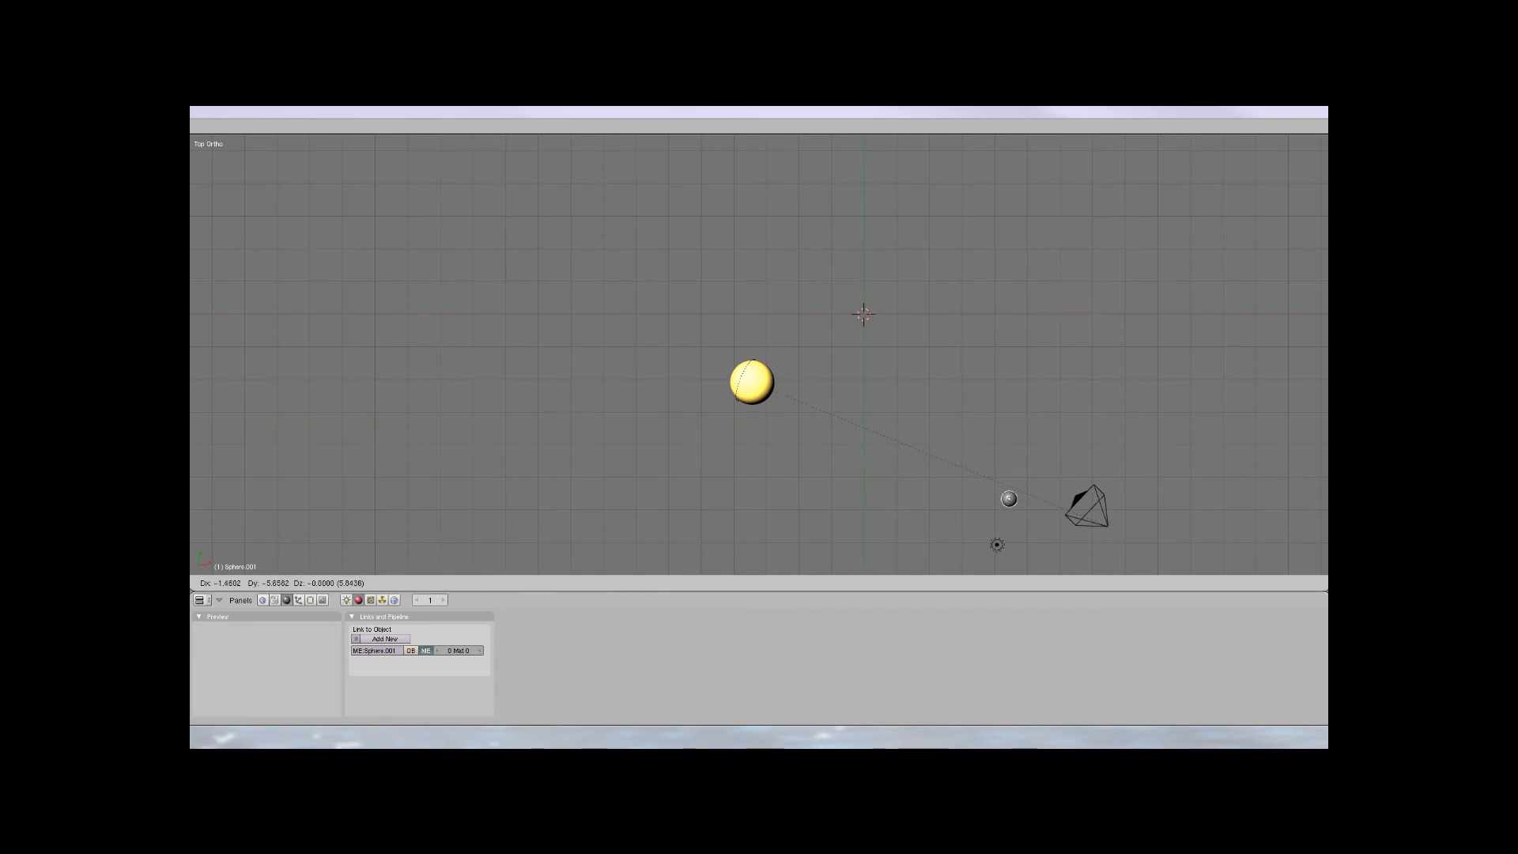
pyautogui.press('Return')
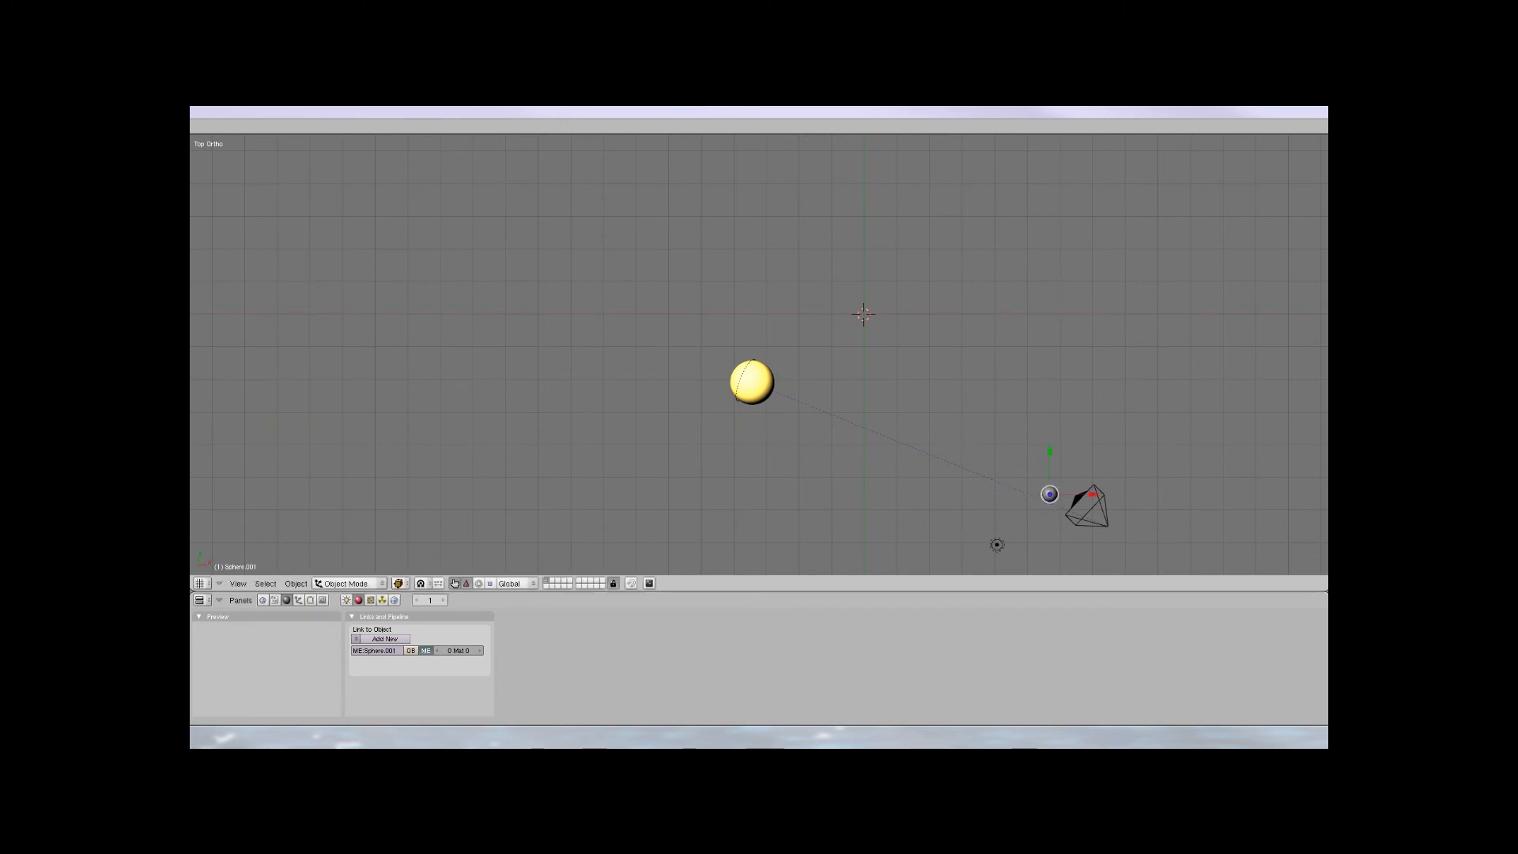
# Add a Subsurf modifier with Levels 2 to the small sphere and set its shading to smooth
pyautogui.press('F9')
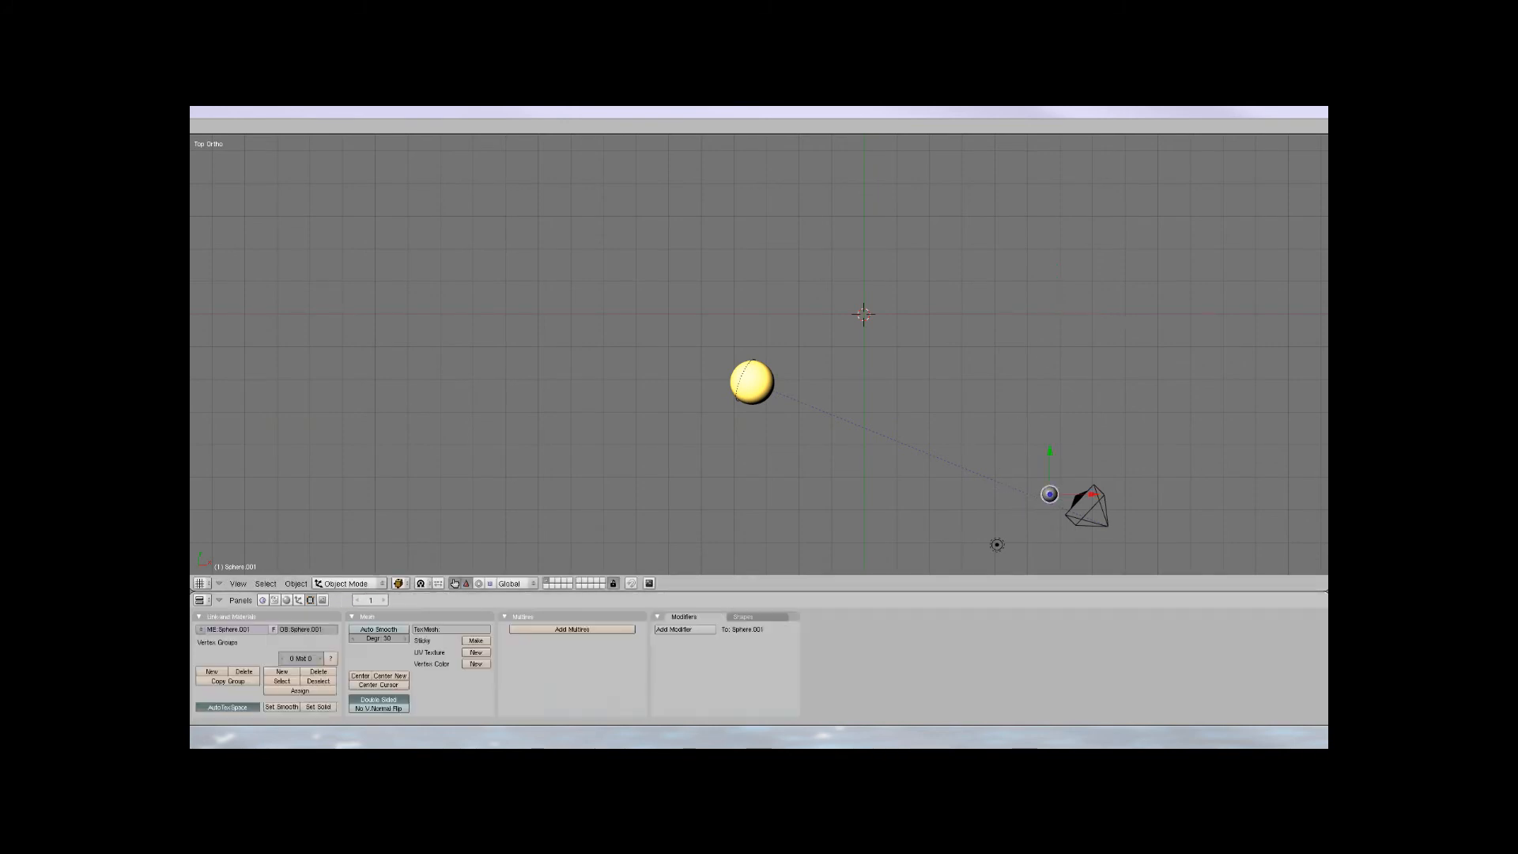
pyautogui.click(685, 629)
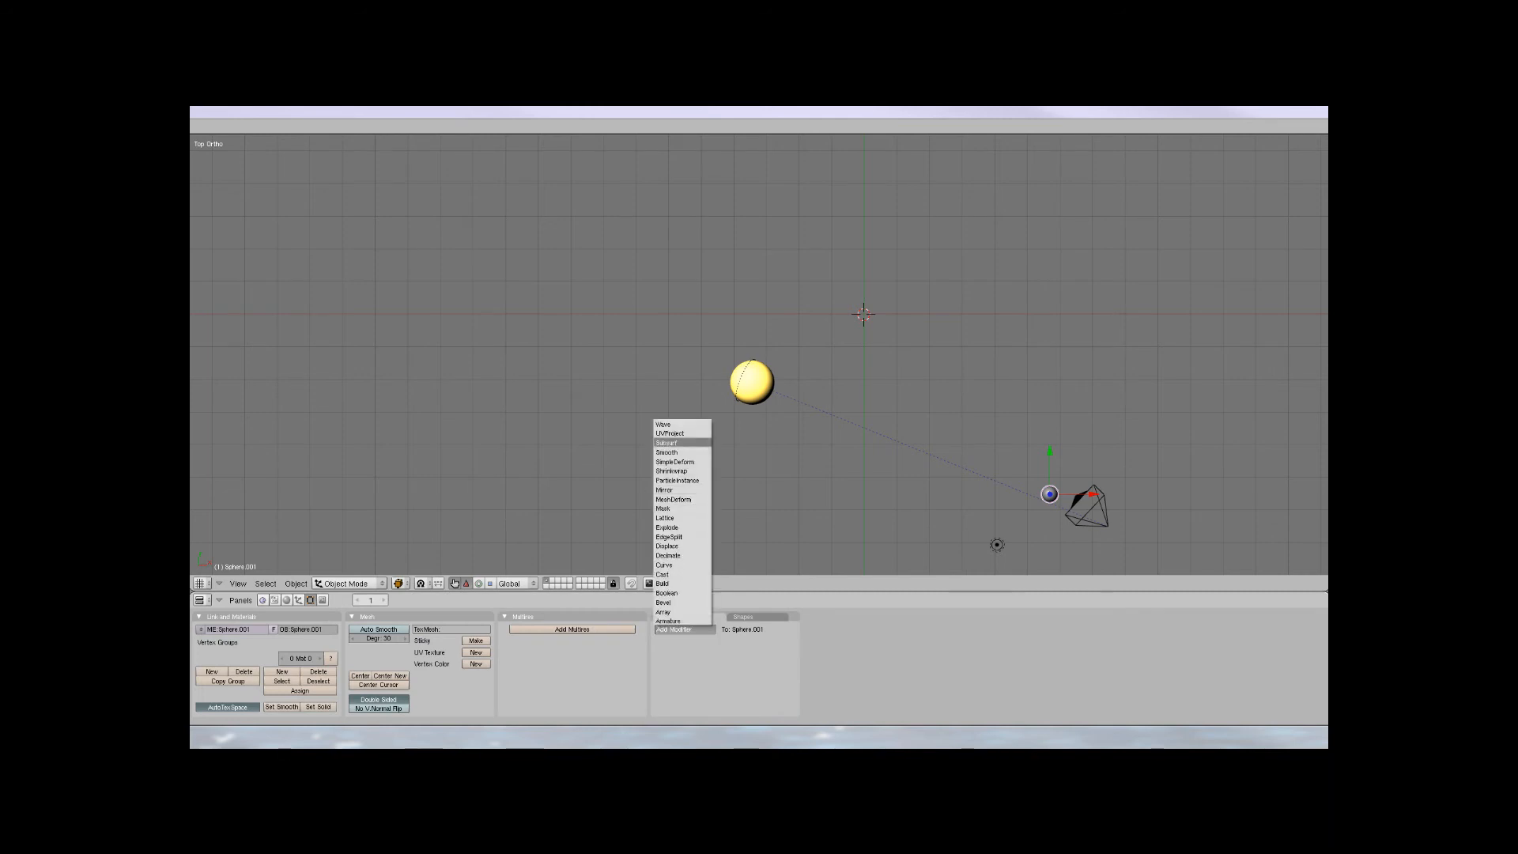
pyautogui.click(685, 442)
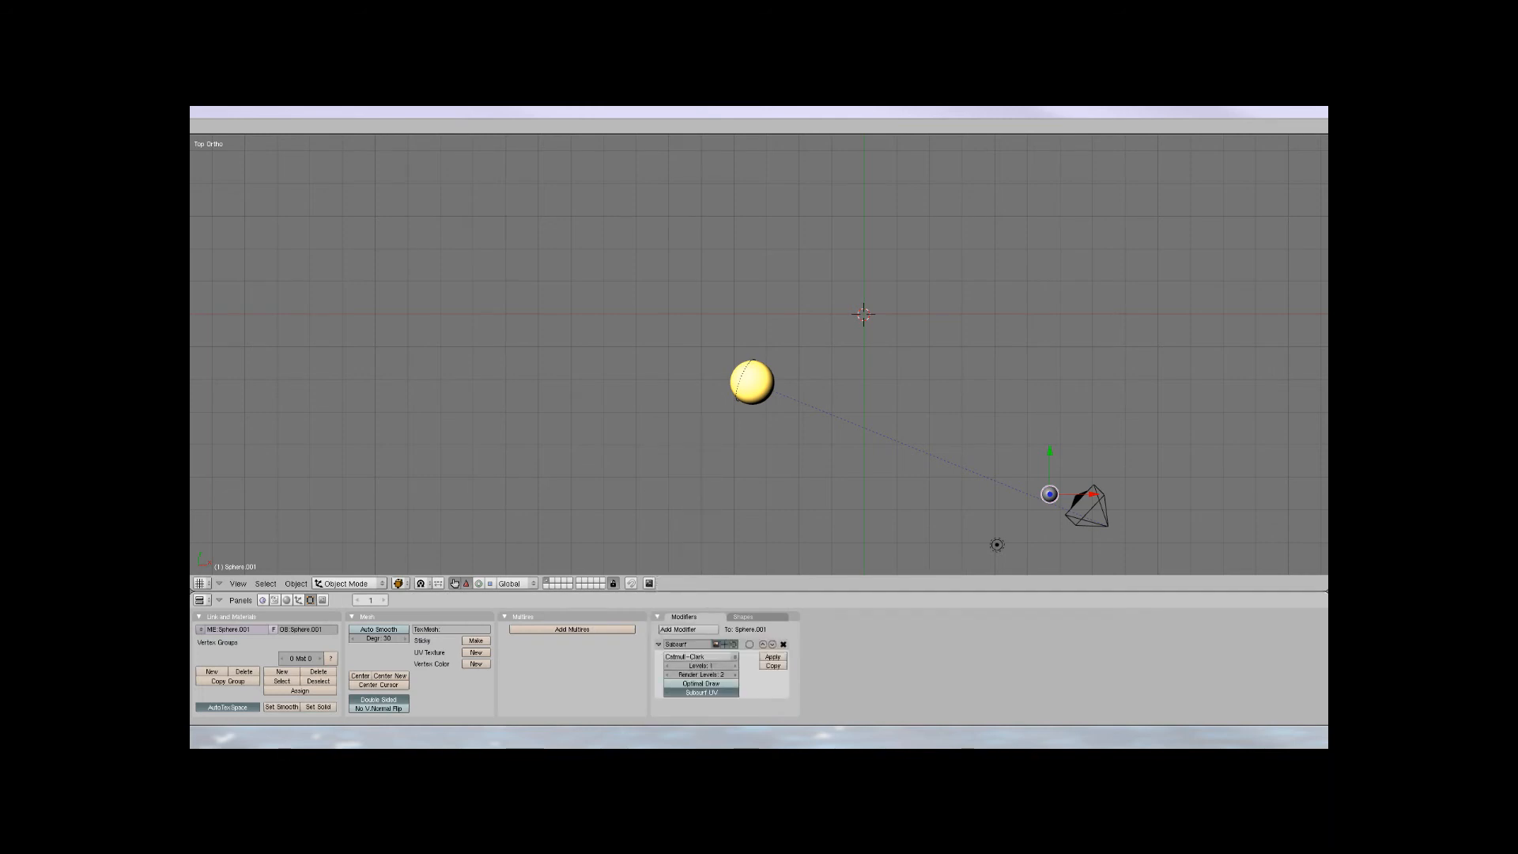
pyautogui.click(732, 666)
pyautogui.click(281, 707)
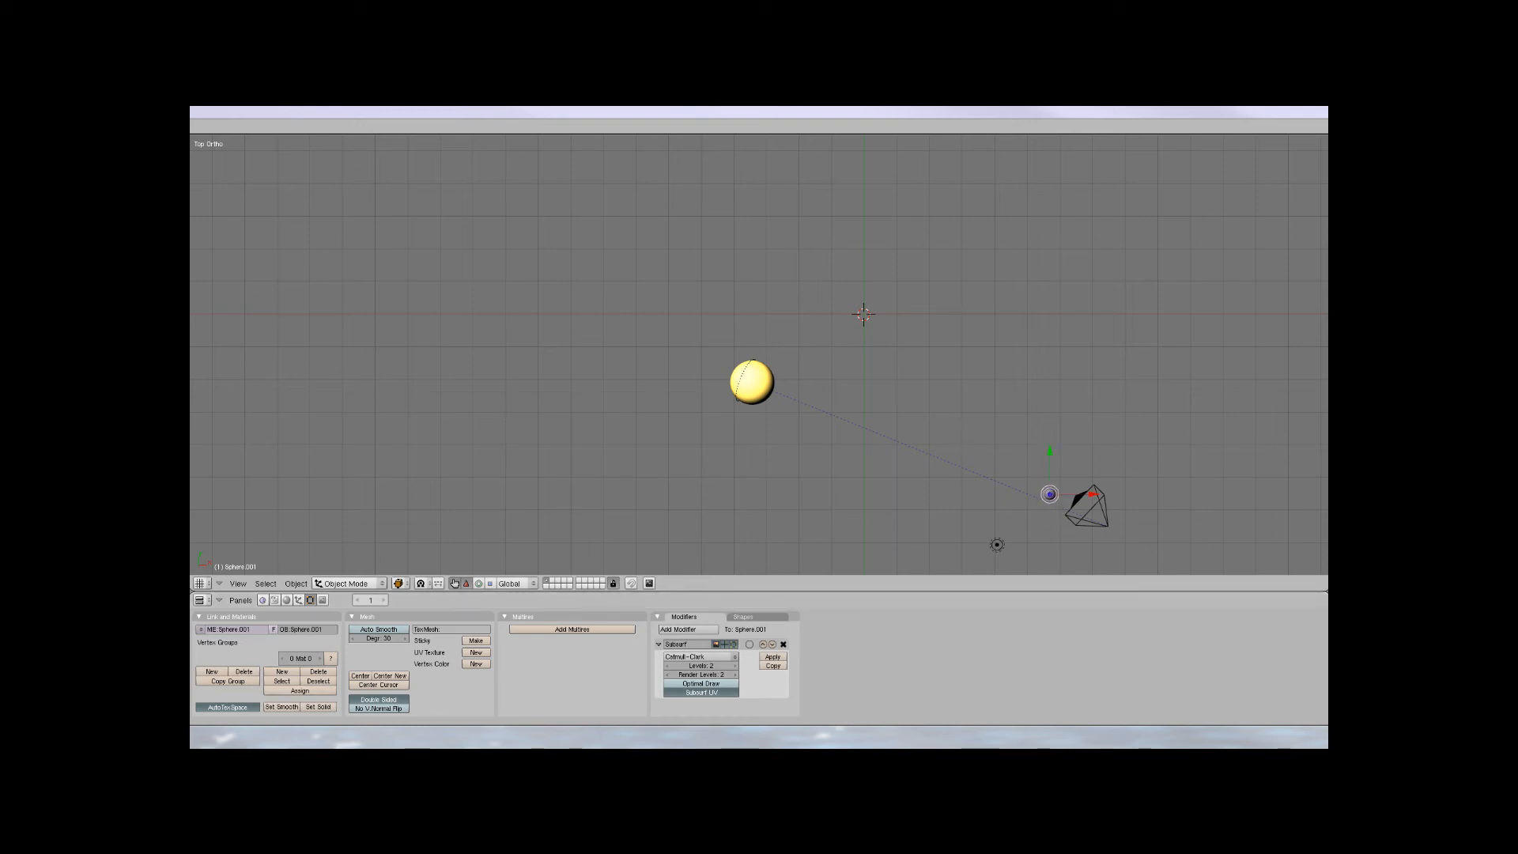
# Reposition the small sphere onto the line between the sun and the camera, a little farther from the camera
pyautogui.moveTo(1050, 495); pyautogui.dragTo(1042, 496)
pyautogui.press('a')
pyautogui.press('Return')
pyautogui.press('a')
pyautogui.press('Return')
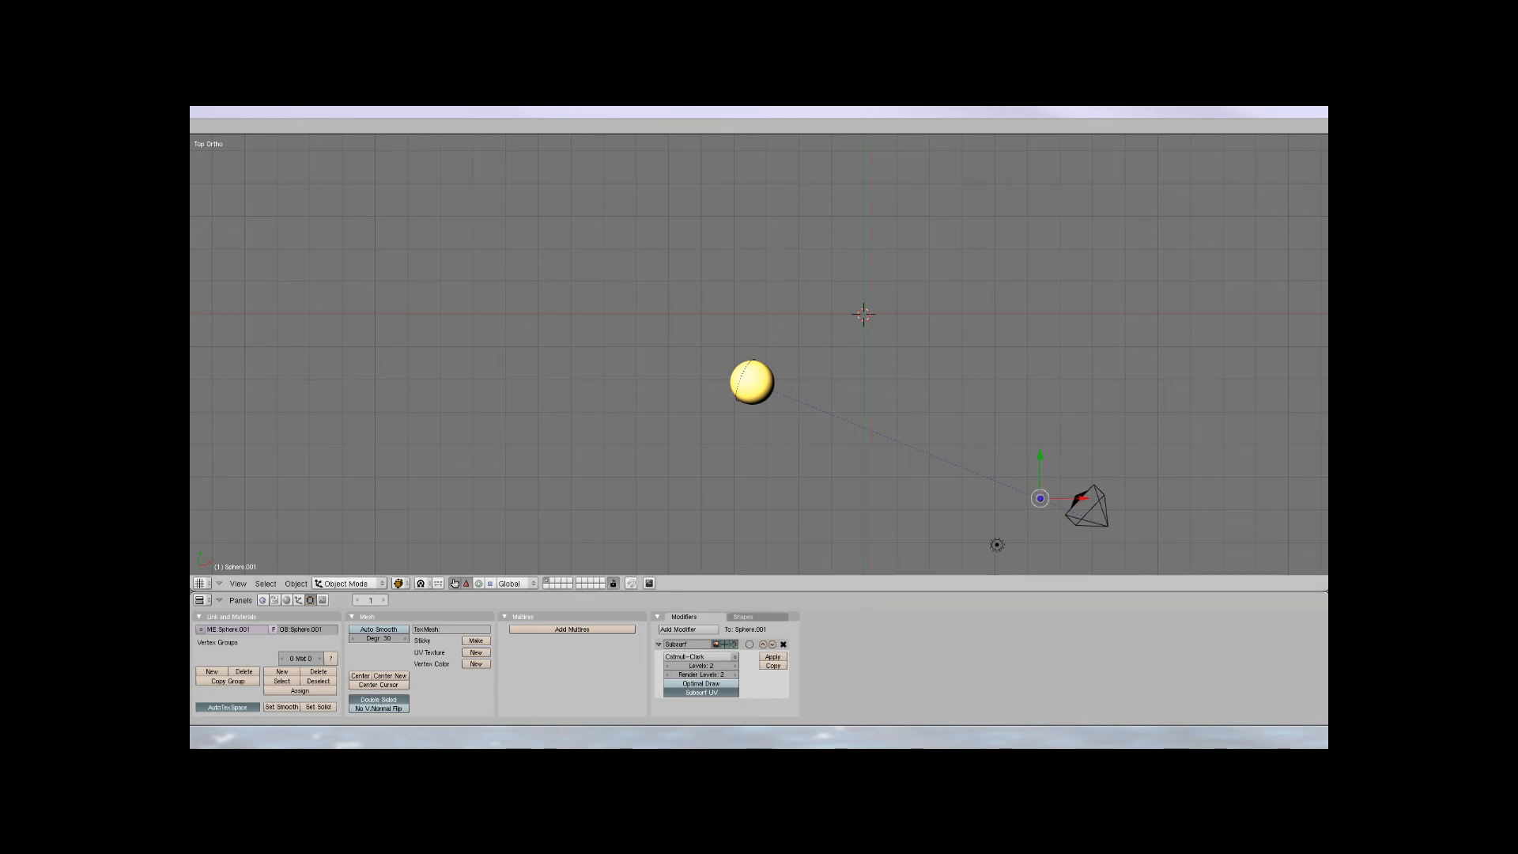
pyautogui.press('g')
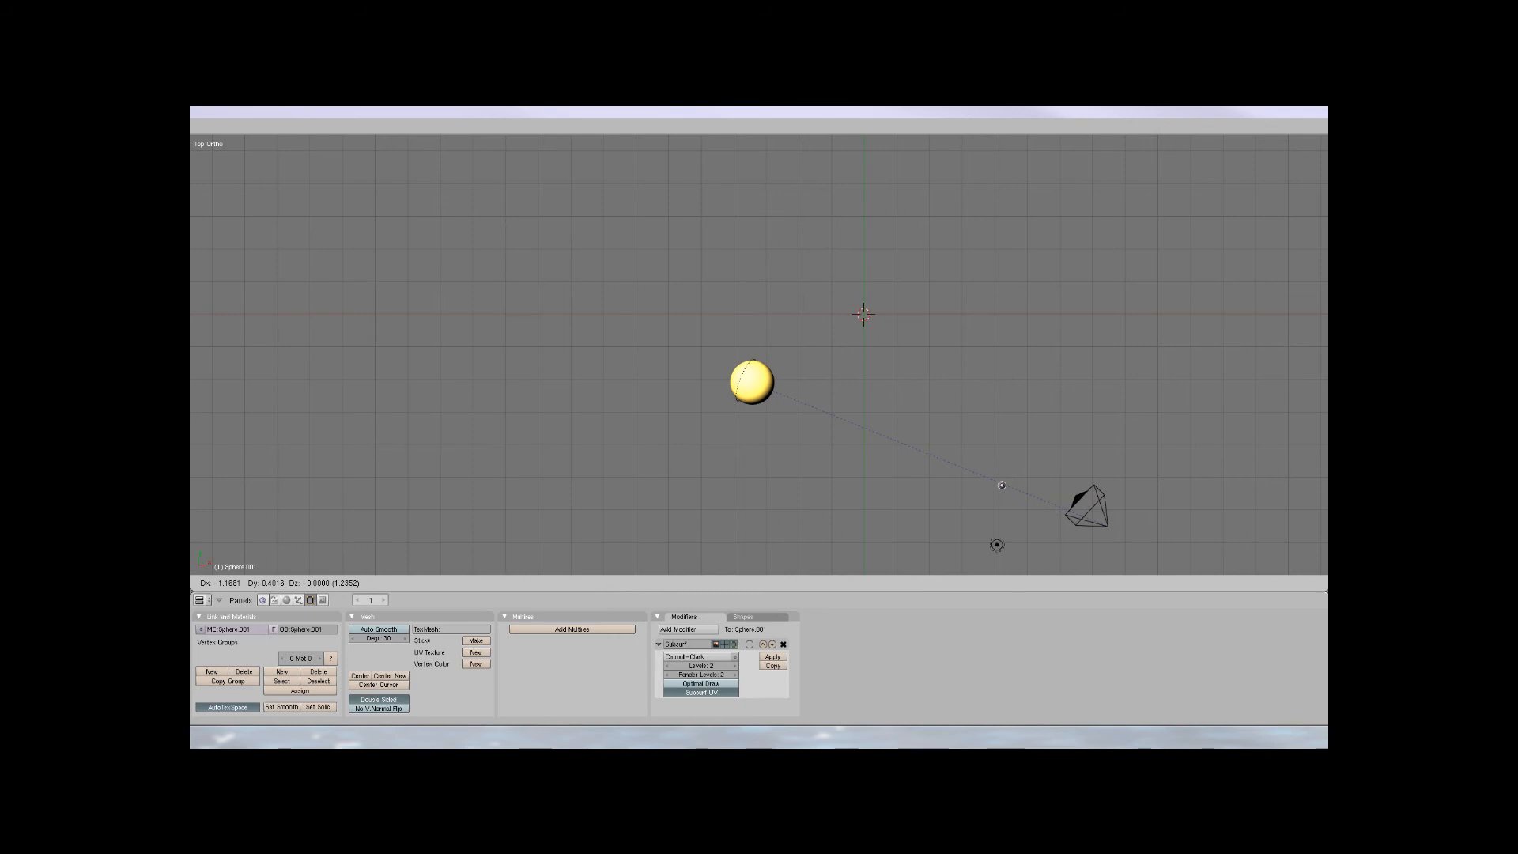
pyautogui.press('Return')
pyautogui.press('g')
pyautogui.press('Return')
pyautogui.press('a')
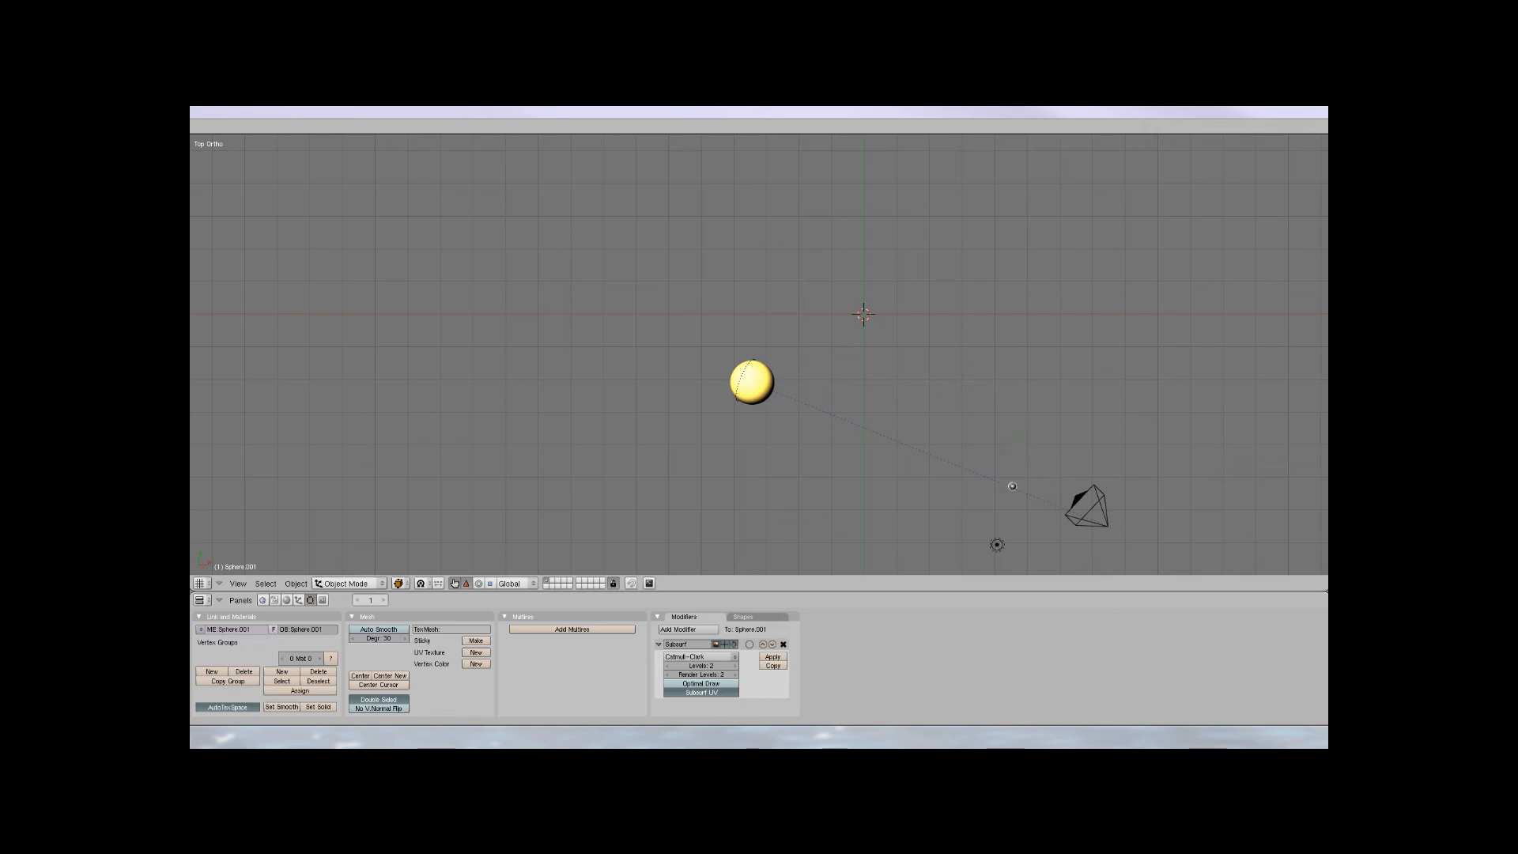
pyautogui.rightClick(1012, 486)
pyautogui.press('a')
pyautogui.rightClick(1012, 486)
# Delete the lamp beside the small sphere
pyautogui.press('KP_Decimal')
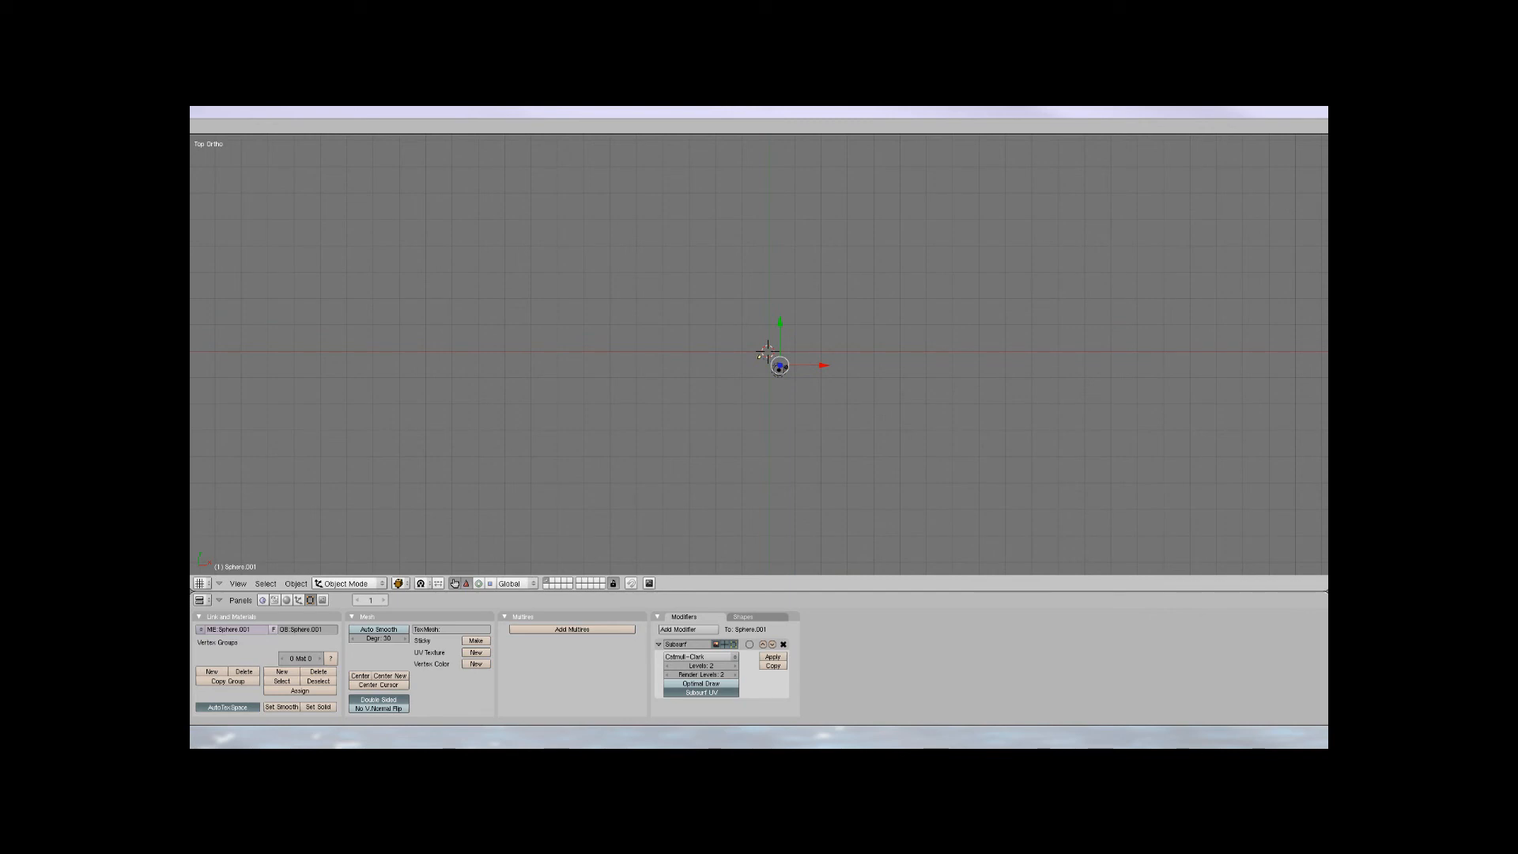
pyautogui.scroll(6, 759, 353)
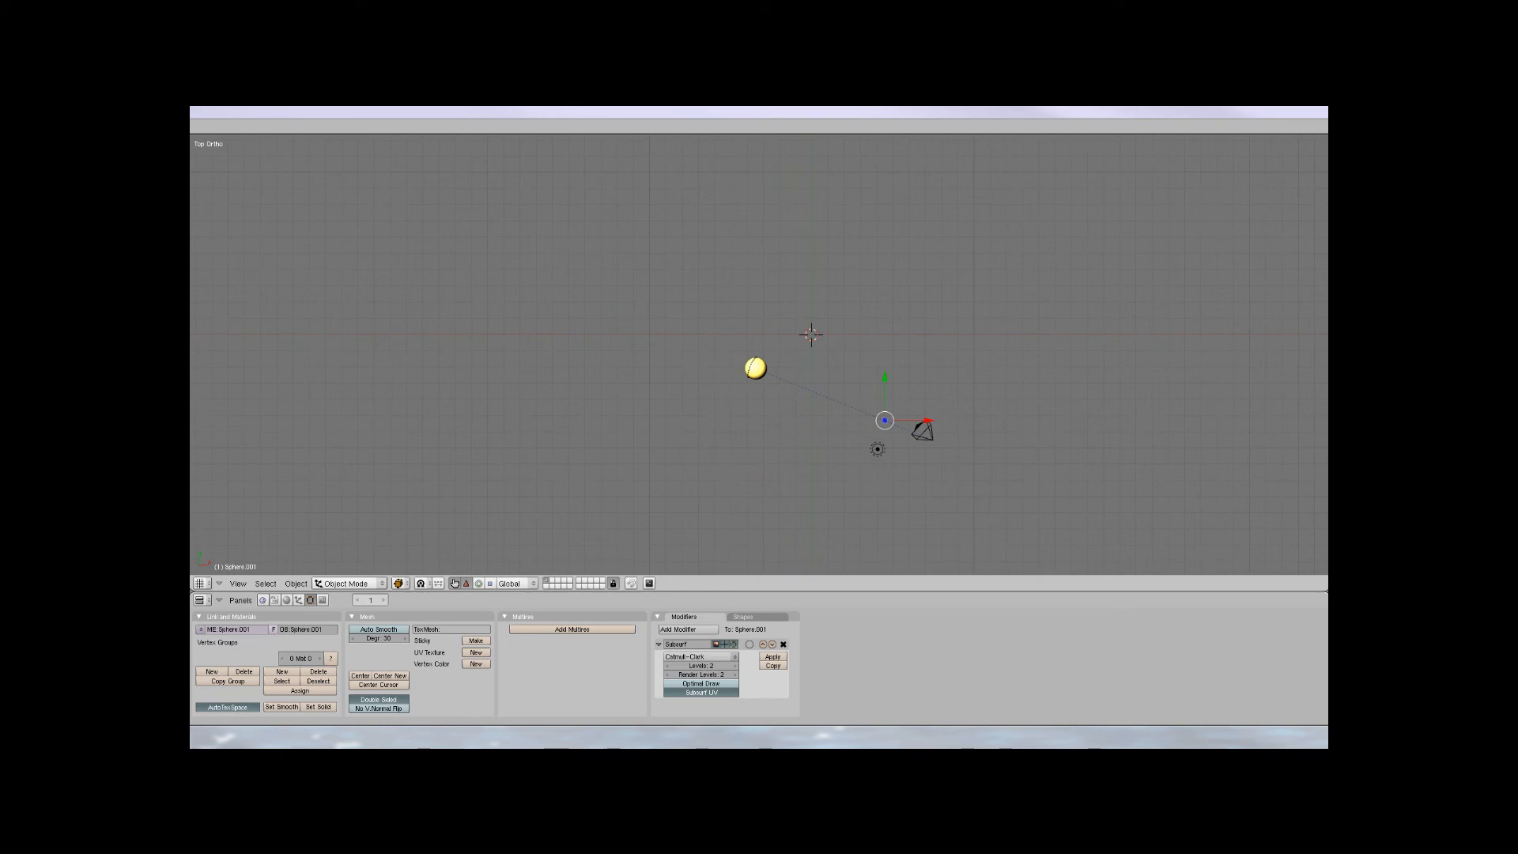
pyautogui.rightClick(877, 449)
pyautogui.press('x')
pyautogui.press('Return')
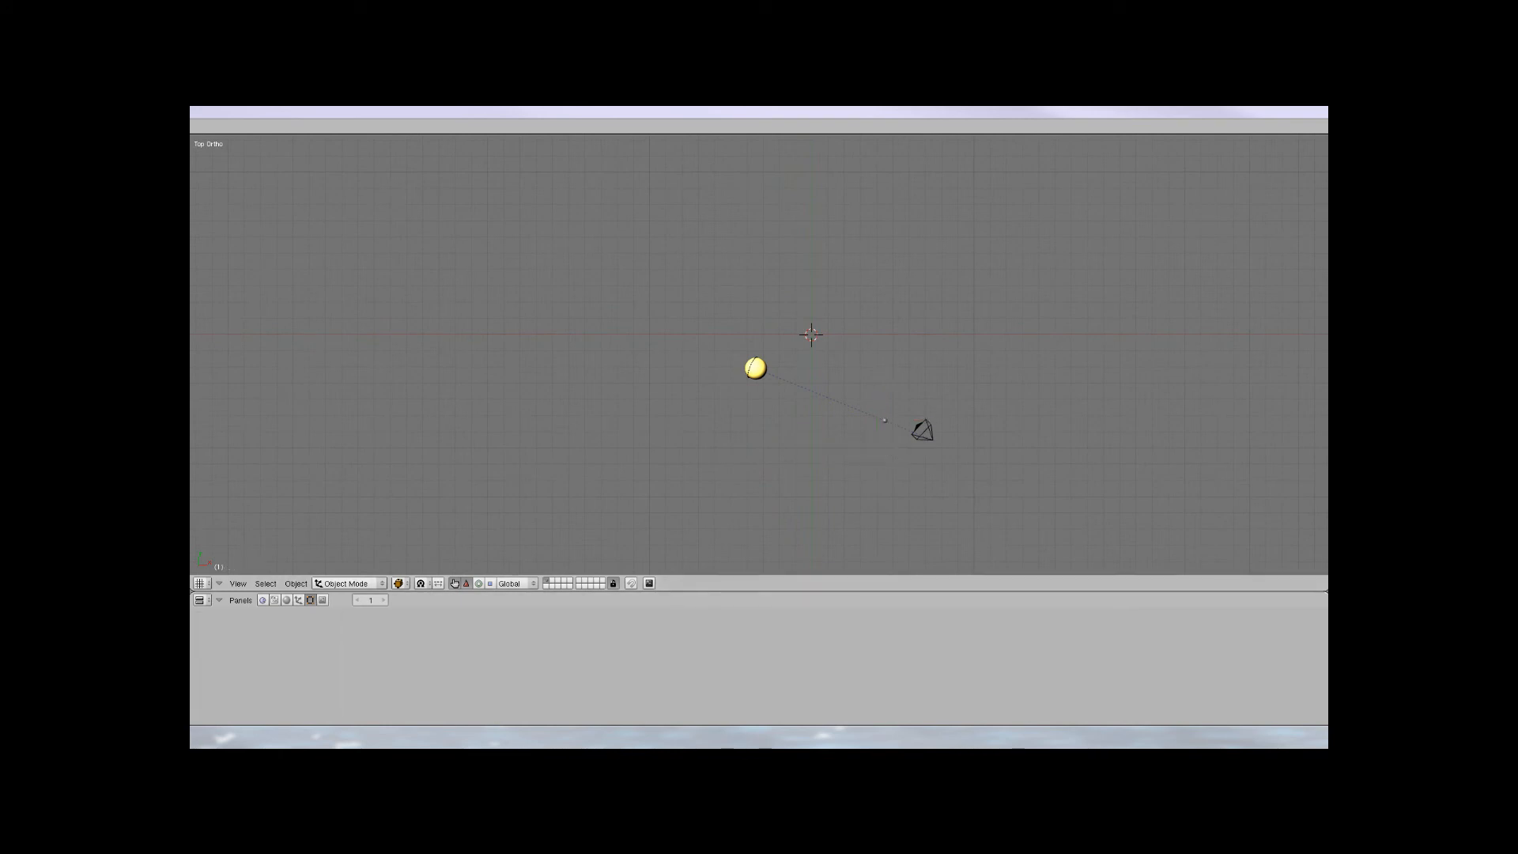
# Select the small sphere near the camera and give it a new material
pyautogui.rightClick(884, 420)
pyautogui.press('a')
pyautogui.rightClick(885, 421)
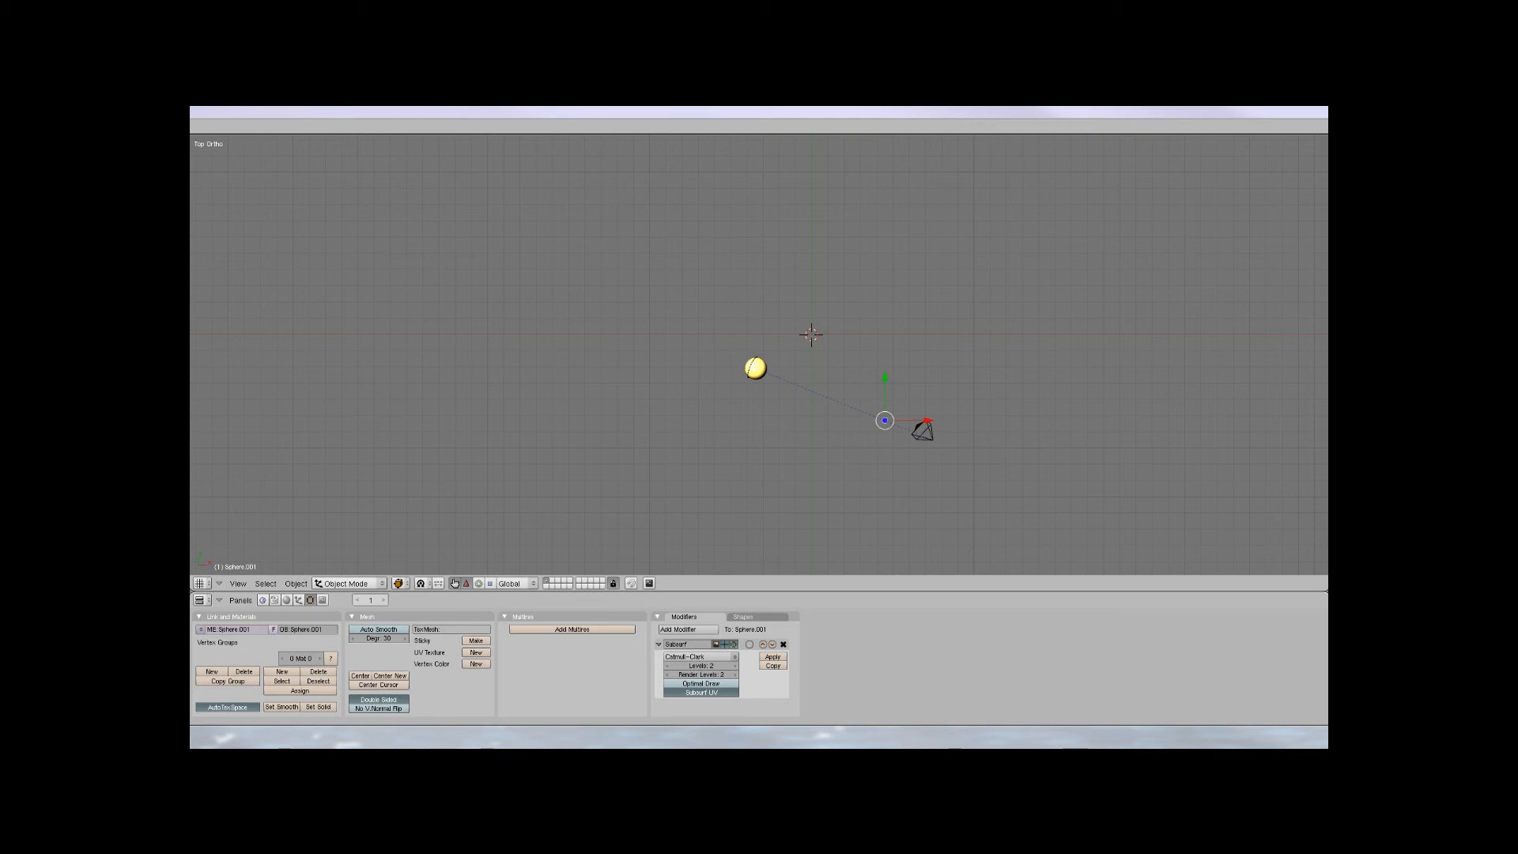
pyautogui.press('a')
pyautogui.rightClick(885, 420)
pyautogui.press('g')
pyautogui.press('Escape')
pyautogui.scroll(2, 759, 354)
pyautogui.click(286, 600)
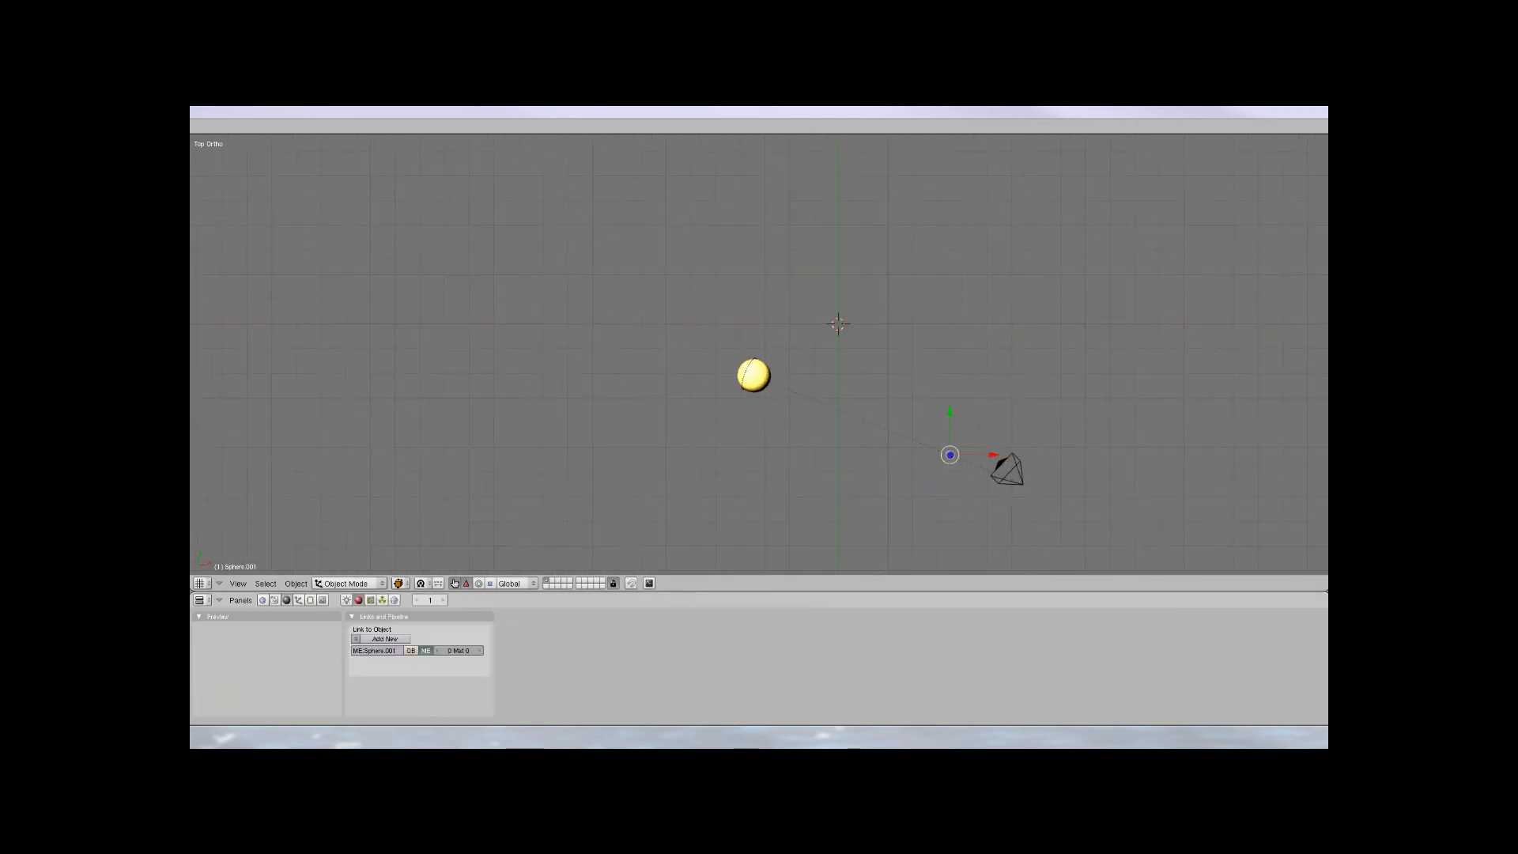
pyautogui.click(385, 638)
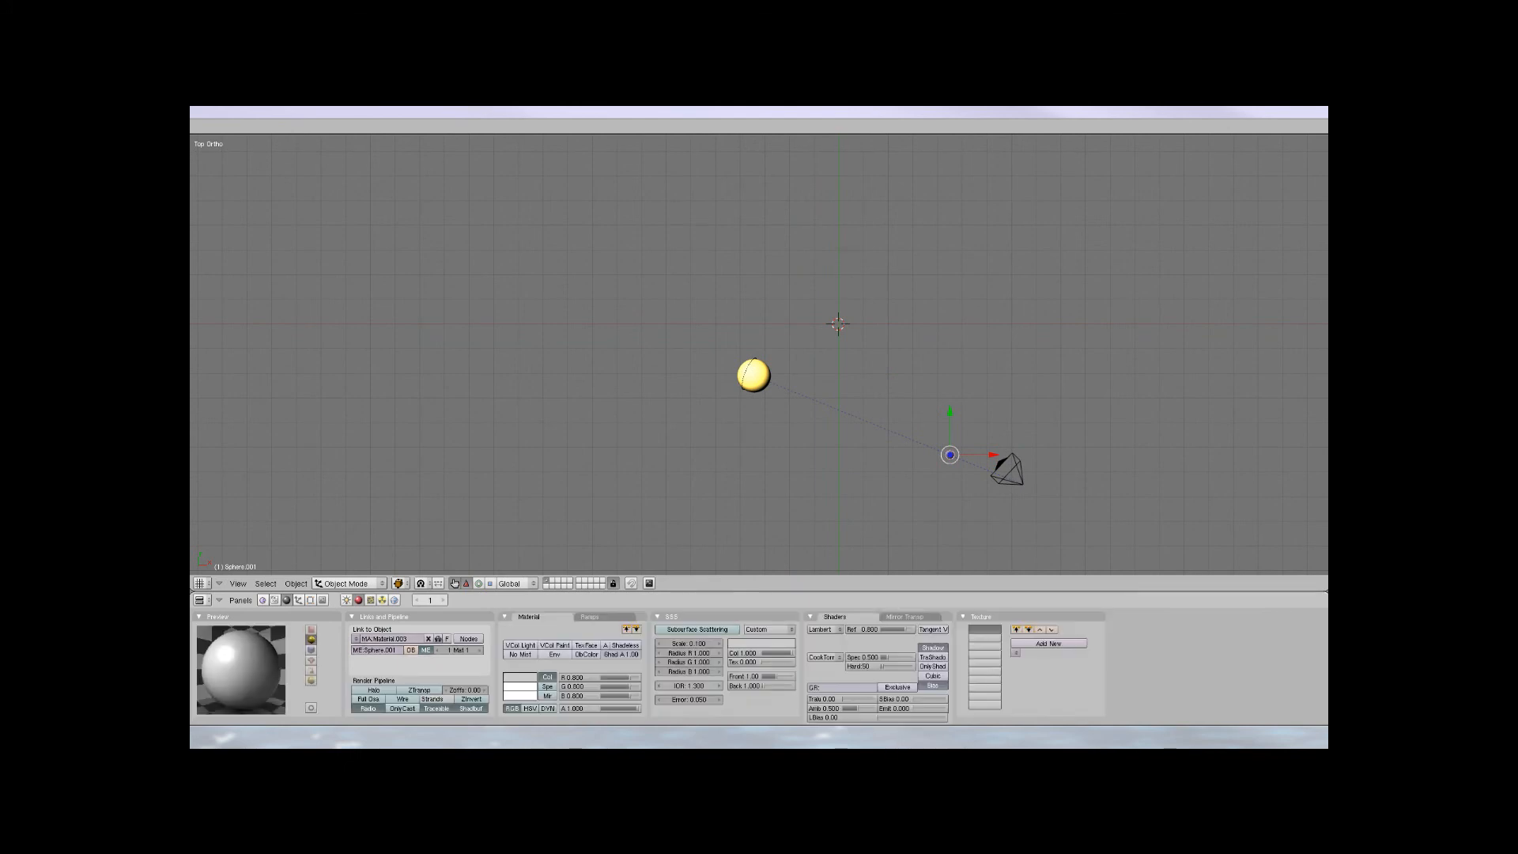
# Set the small sphere material's hardness to 25, specularity to 0.296 and reflectivity to 0.811
pyautogui.click(864, 667)
pyautogui.write('25')
pyautogui.press('Return')
pyautogui.moveTo(887, 657); pyautogui.dragTo(886, 657)
pyautogui.moveTo(886, 657); pyautogui.dragTo(883, 657)
pyautogui.moveTo(885, 629); pyautogui.dragTo(879, 629)
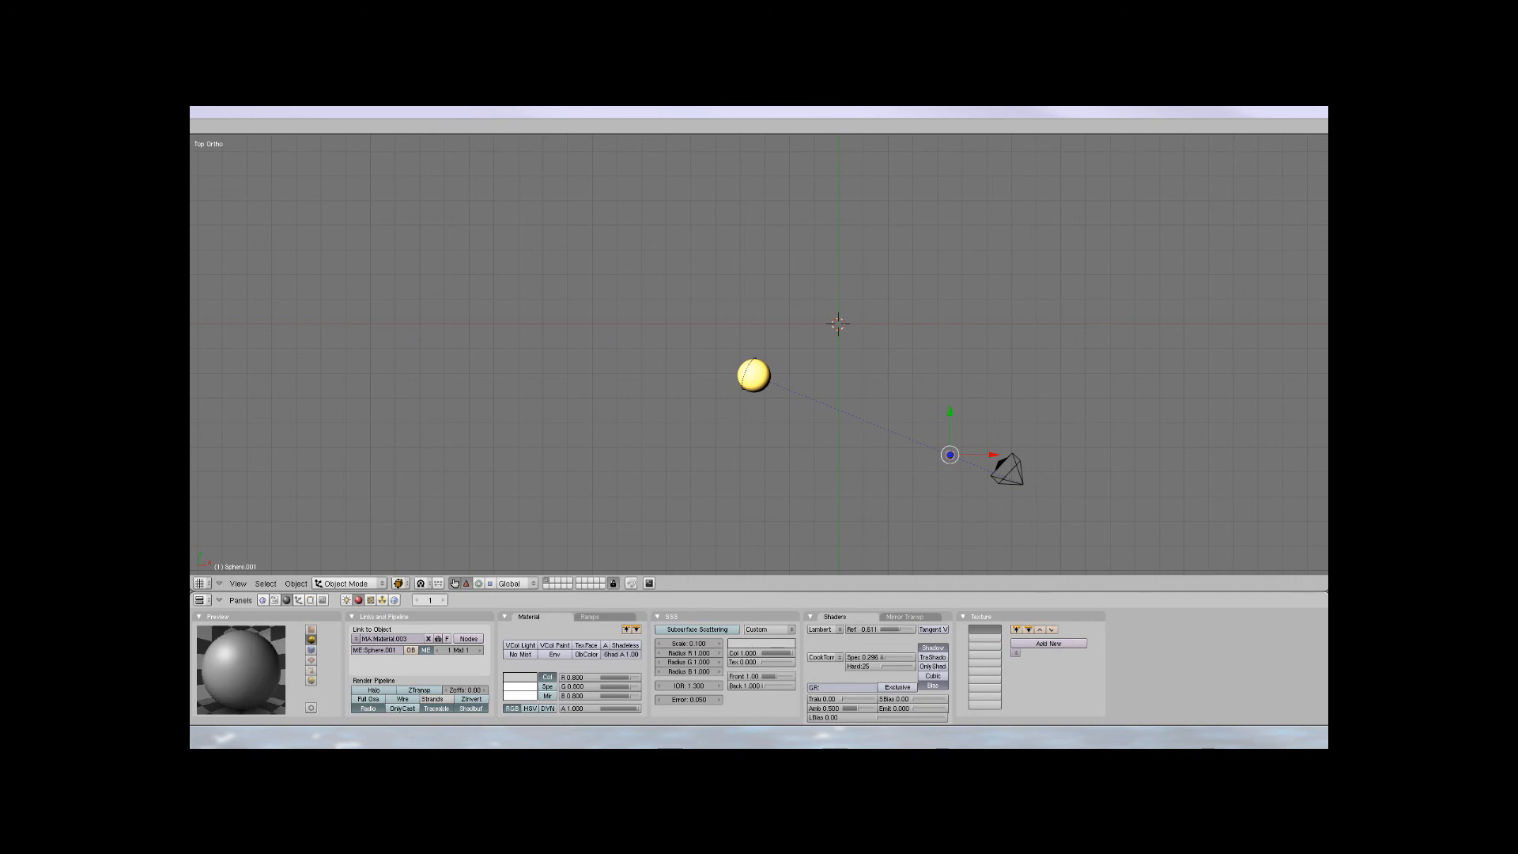
# Add a Clouds texture to the small sphere's material
pyautogui.click(370, 600)
pyautogui.click(454, 648)
pyautogui.click(455, 610)
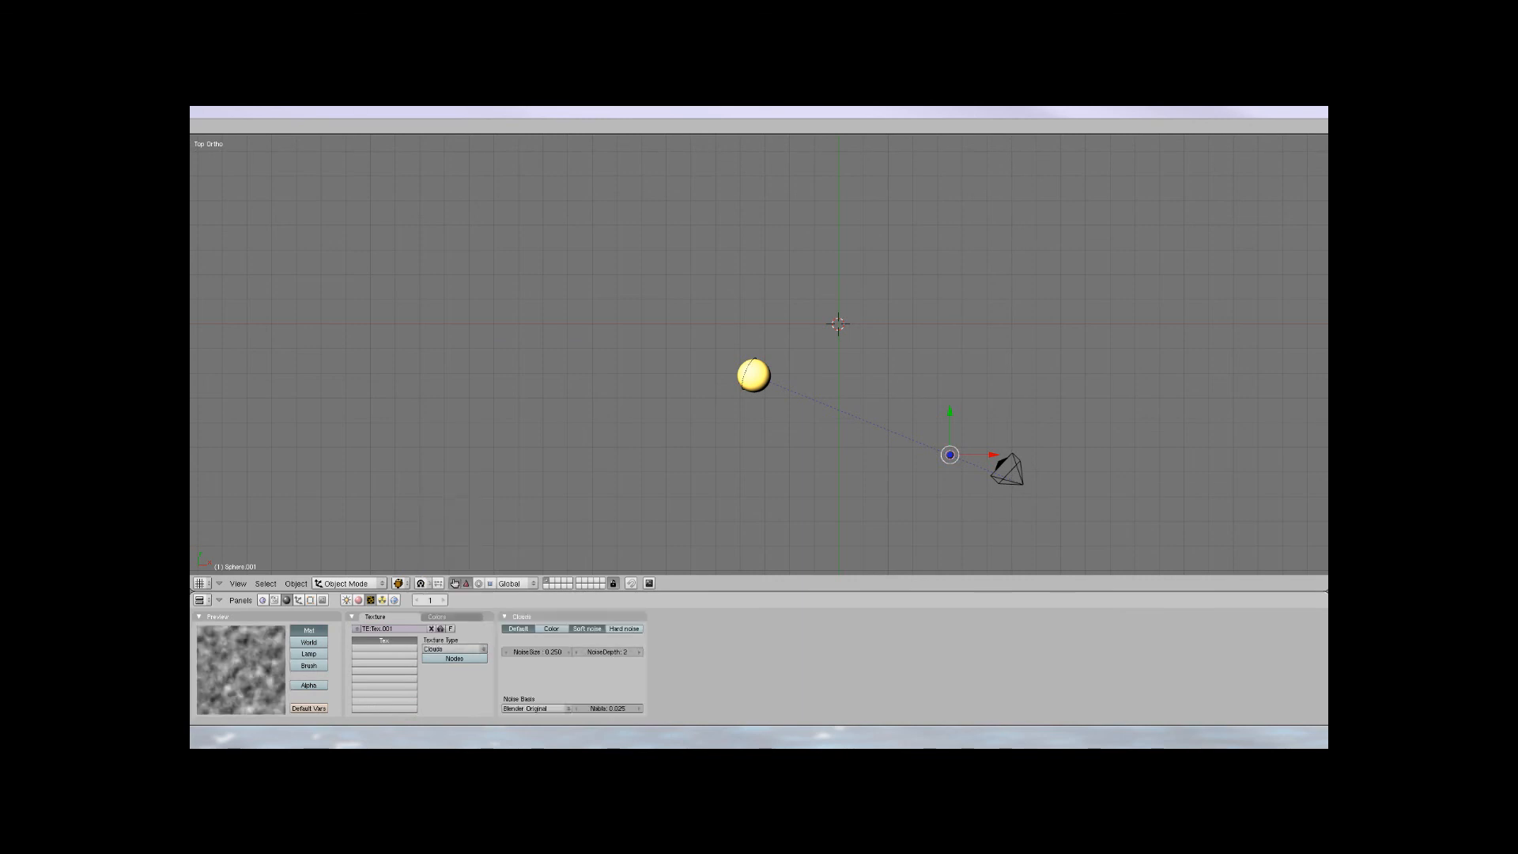
# Switch the Clouds texture to hard noise, with NoiseDepth 1 and NoiseSize 0.350
pyautogui.click(624, 629)
pyautogui.click(607, 651)
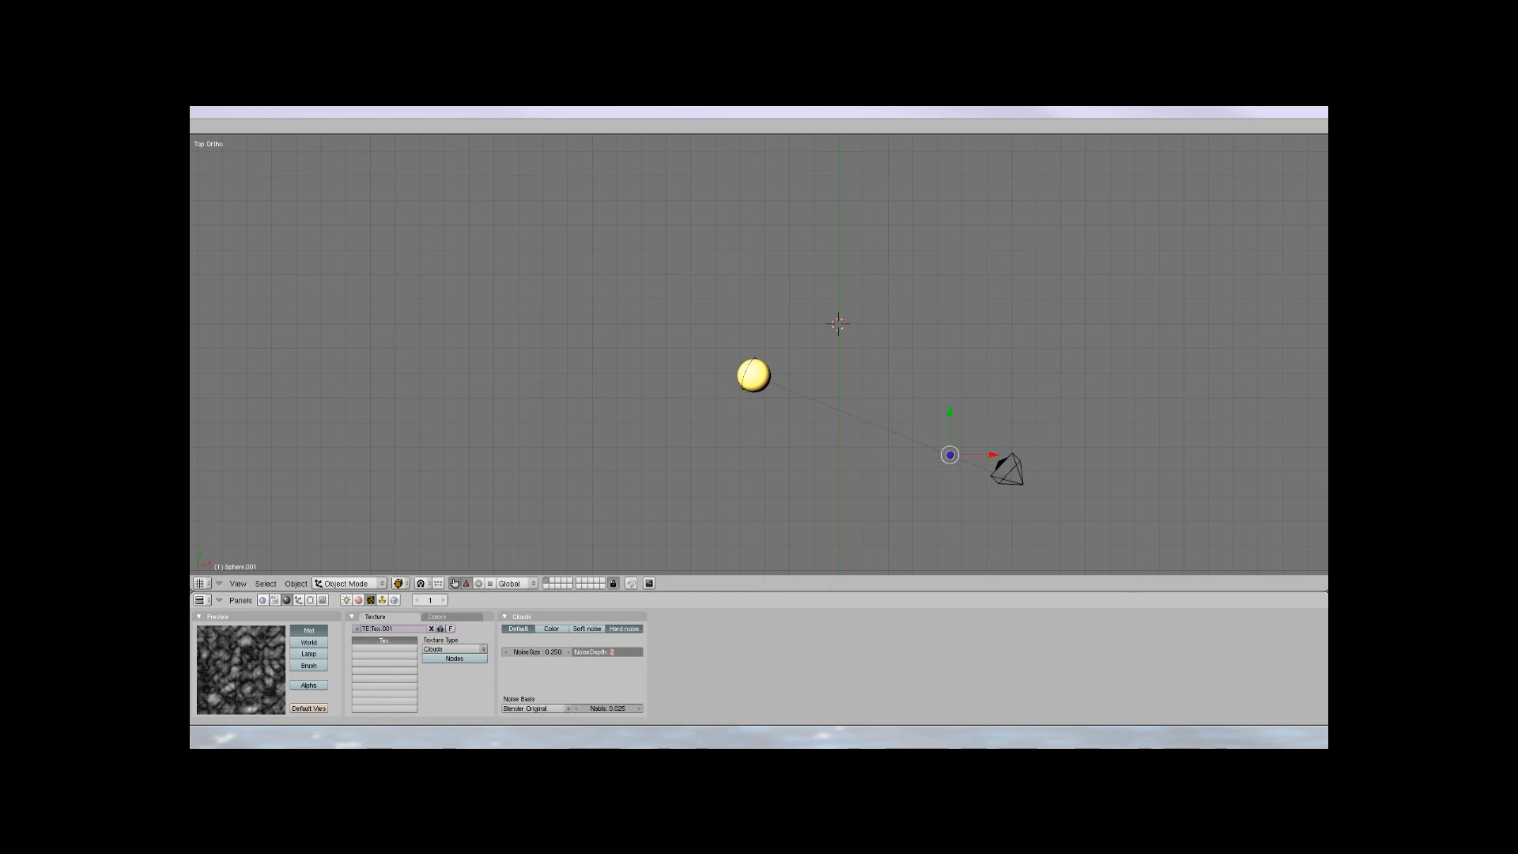
pyautogui.press('Return')
pyautogui.moveTo(608, 652); pyautogui.dragTo(577, 653)
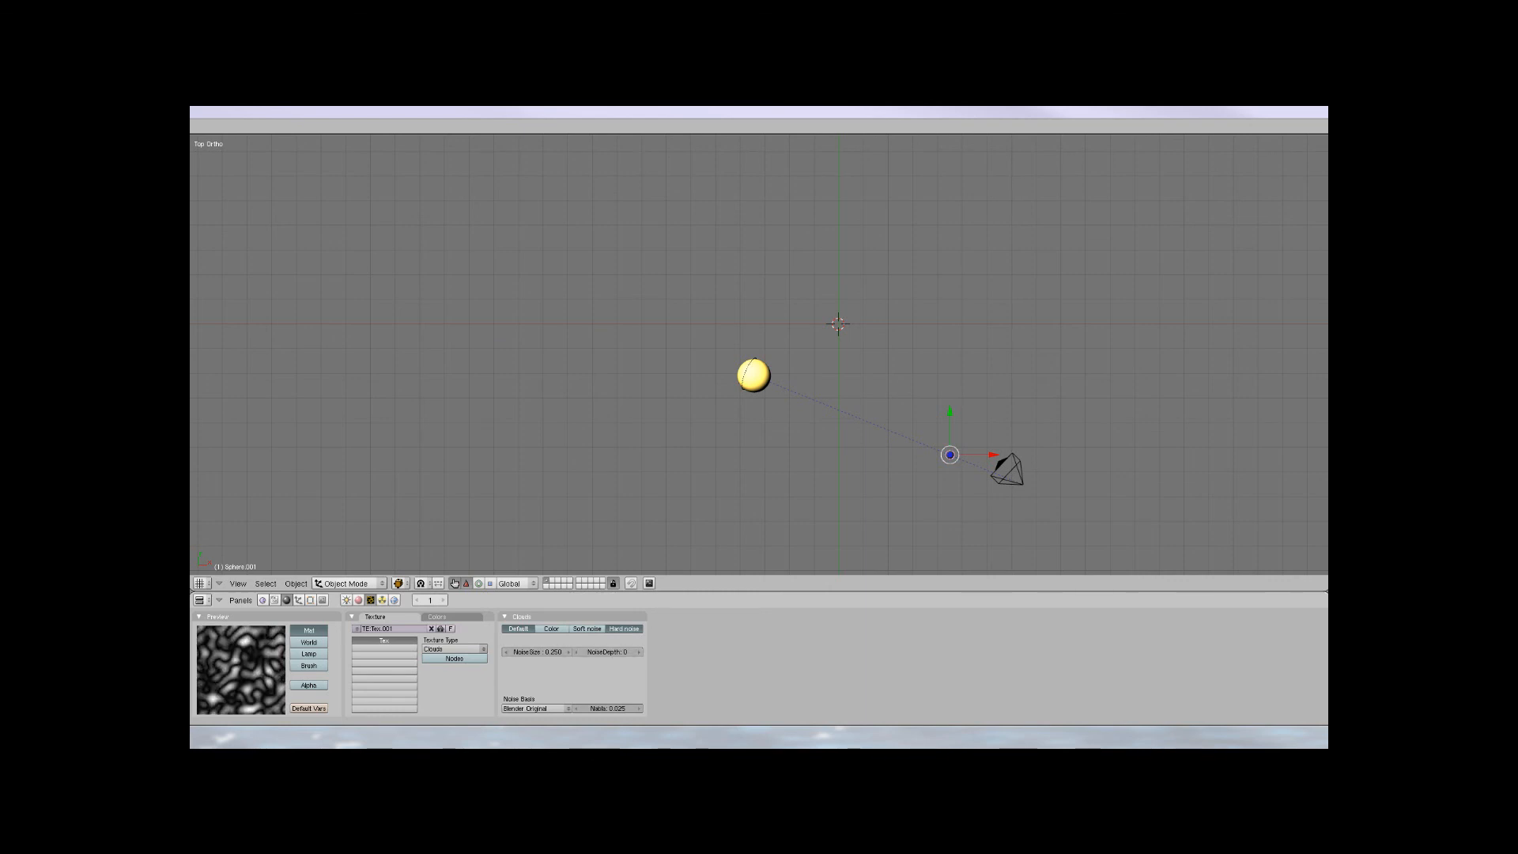
pyautogui.click(639, 652)
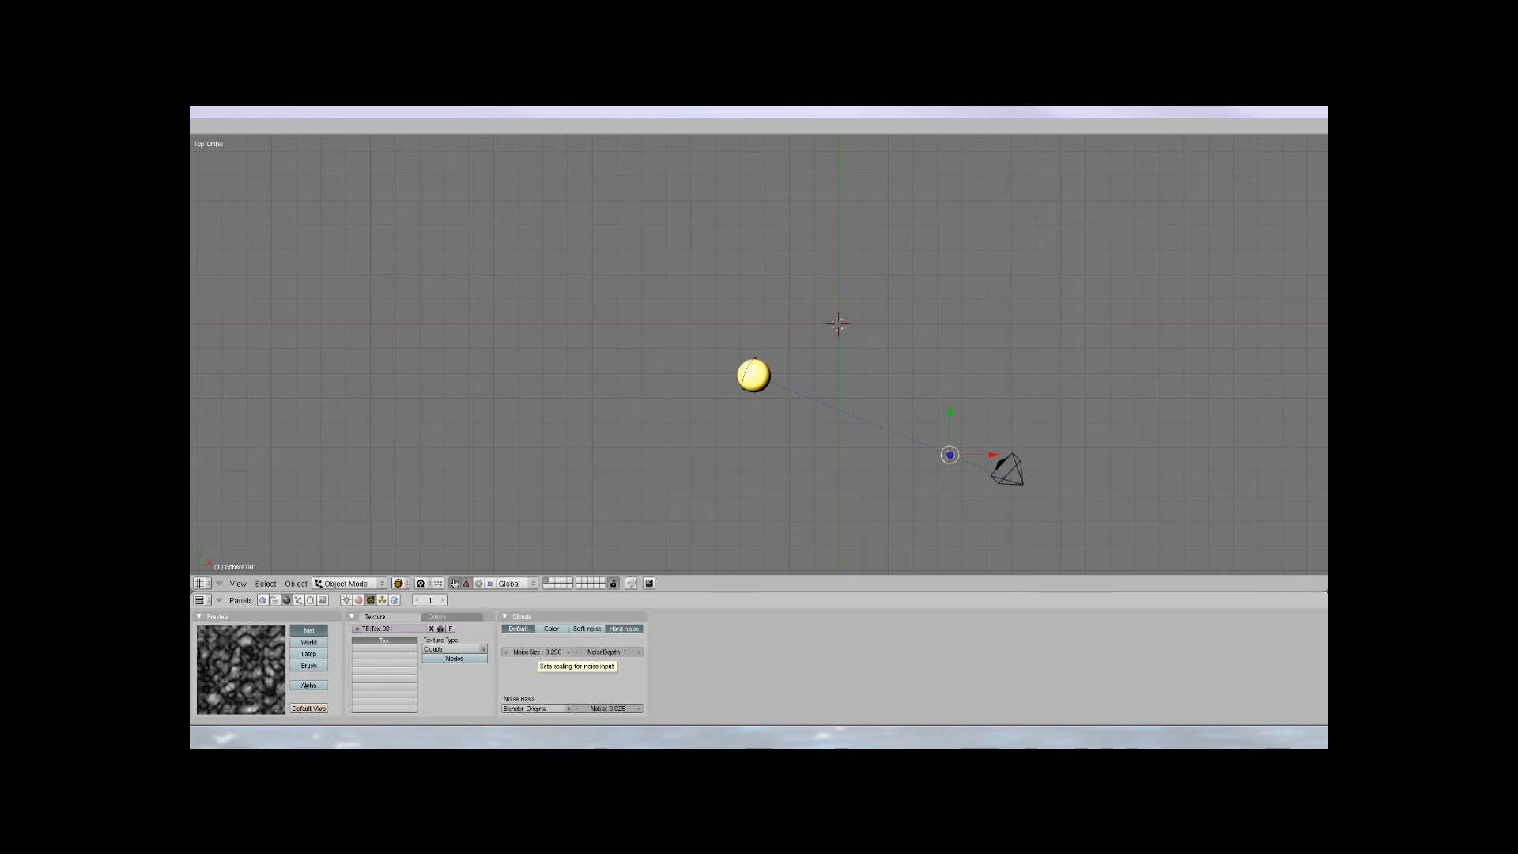
pyautogui.click(567, 652)
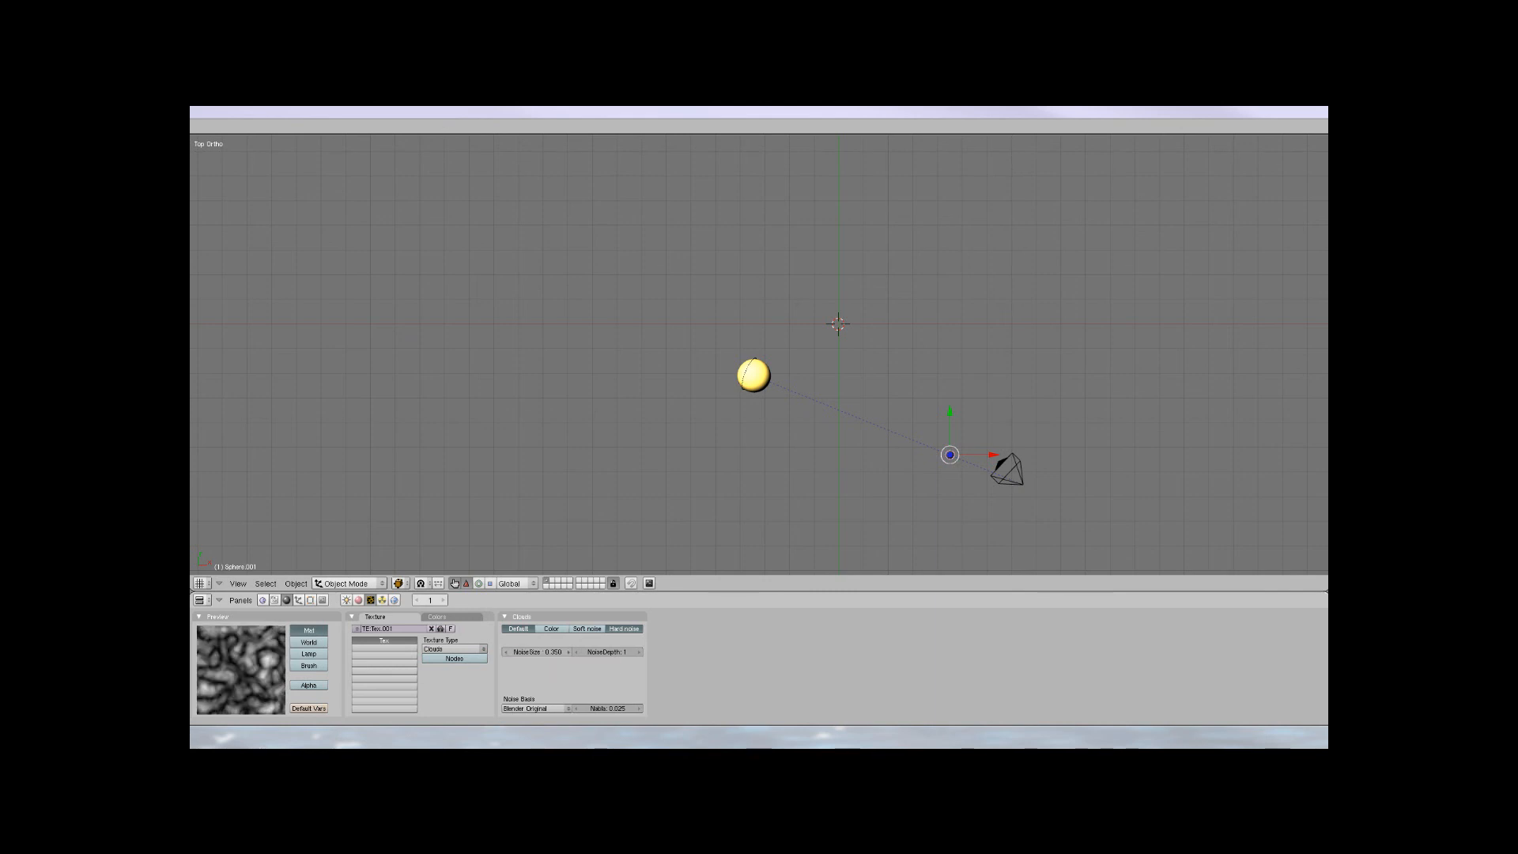
# Set the small sphere's texture mapping colour to dark grey and also map the texture to Nor with a strength of about 7.5
pyautogui.click(346, 600)
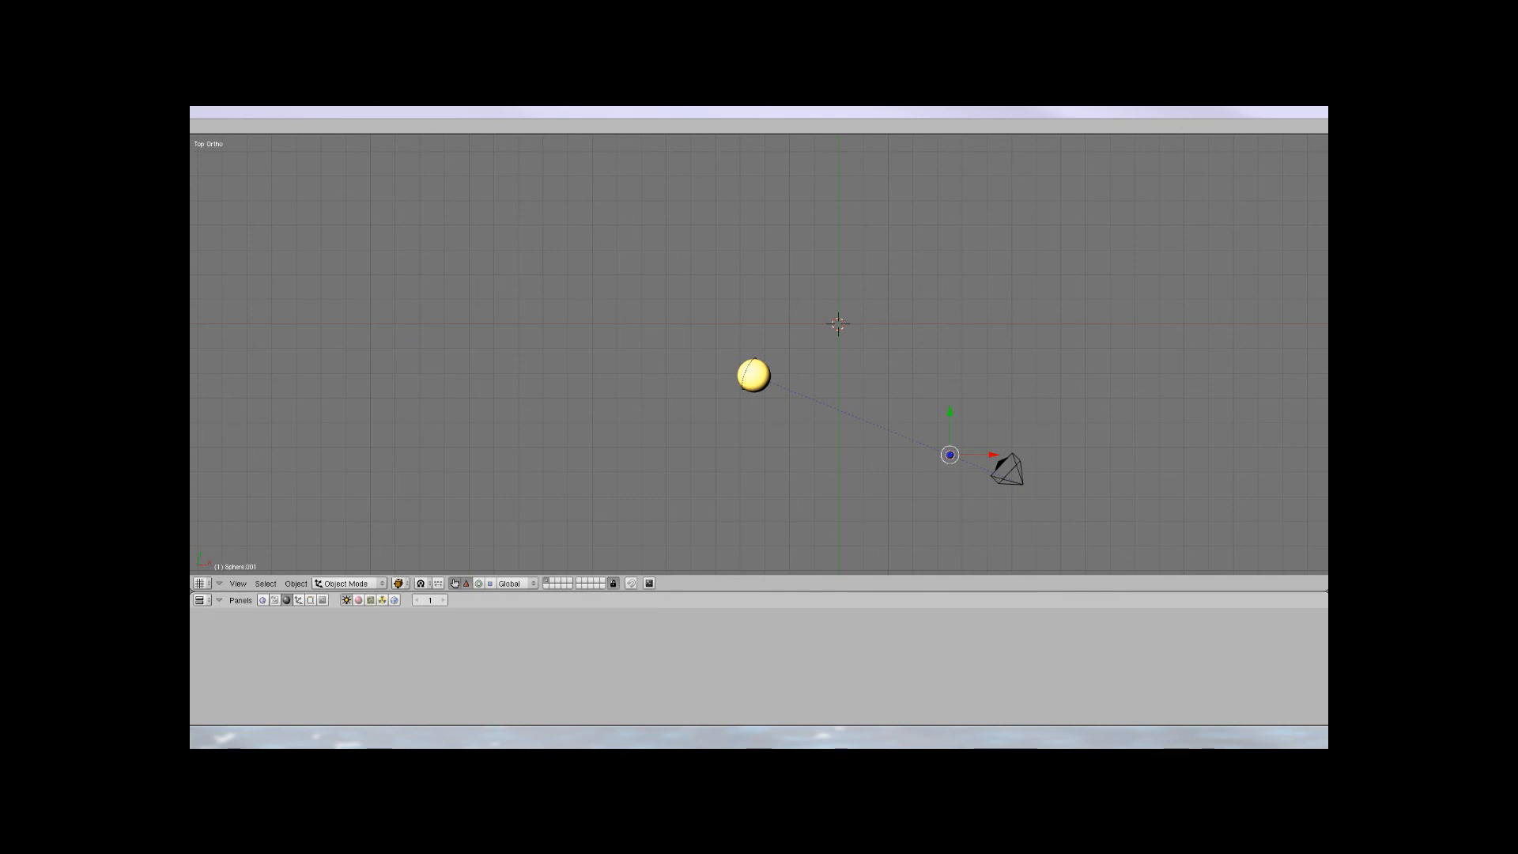
pyautogui.press('F5')
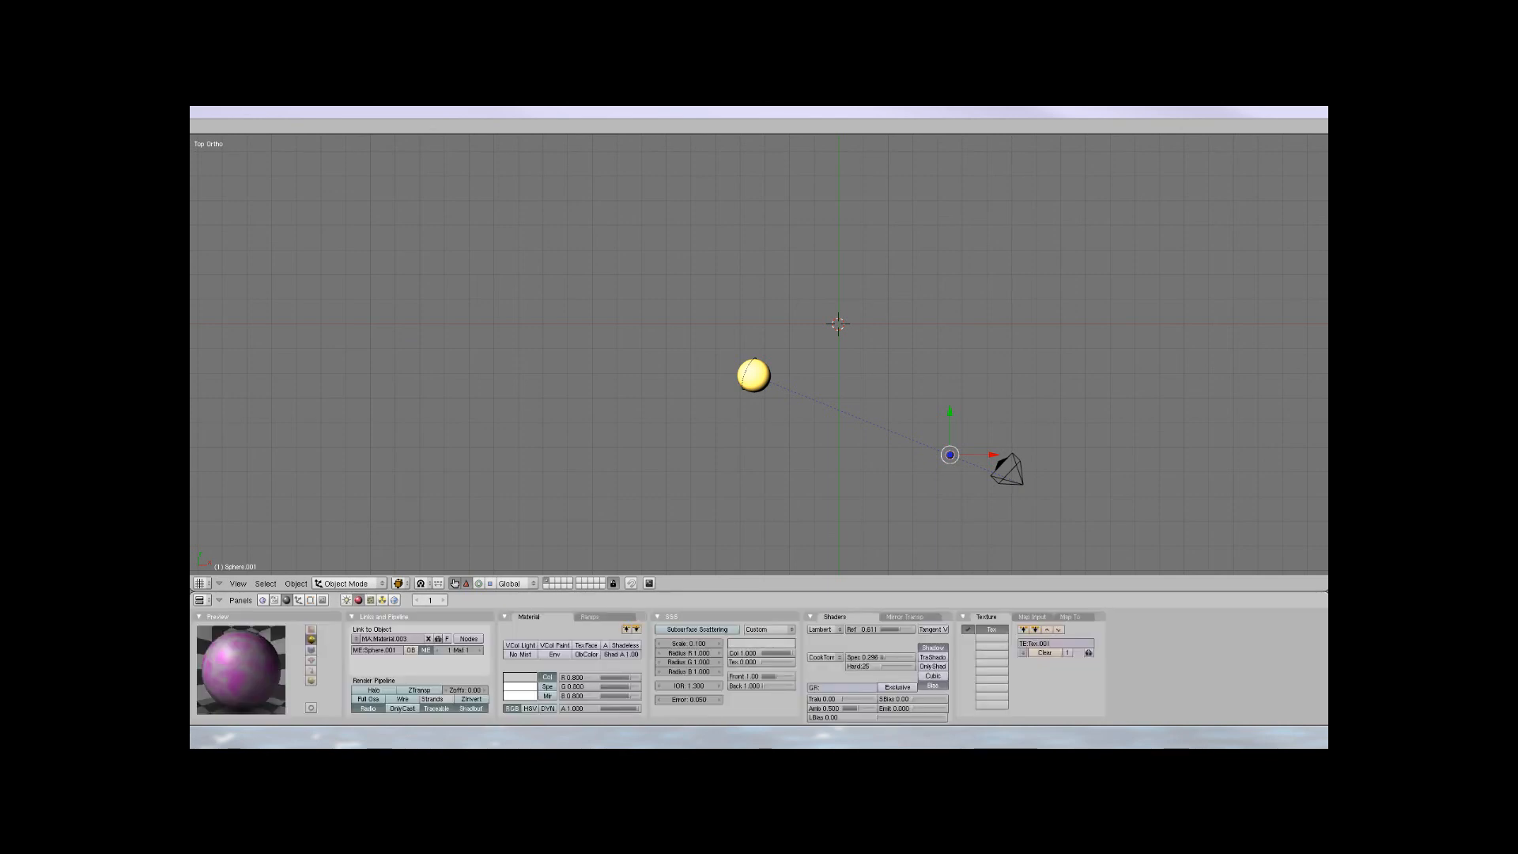
pyautogui.click(1069, 616)
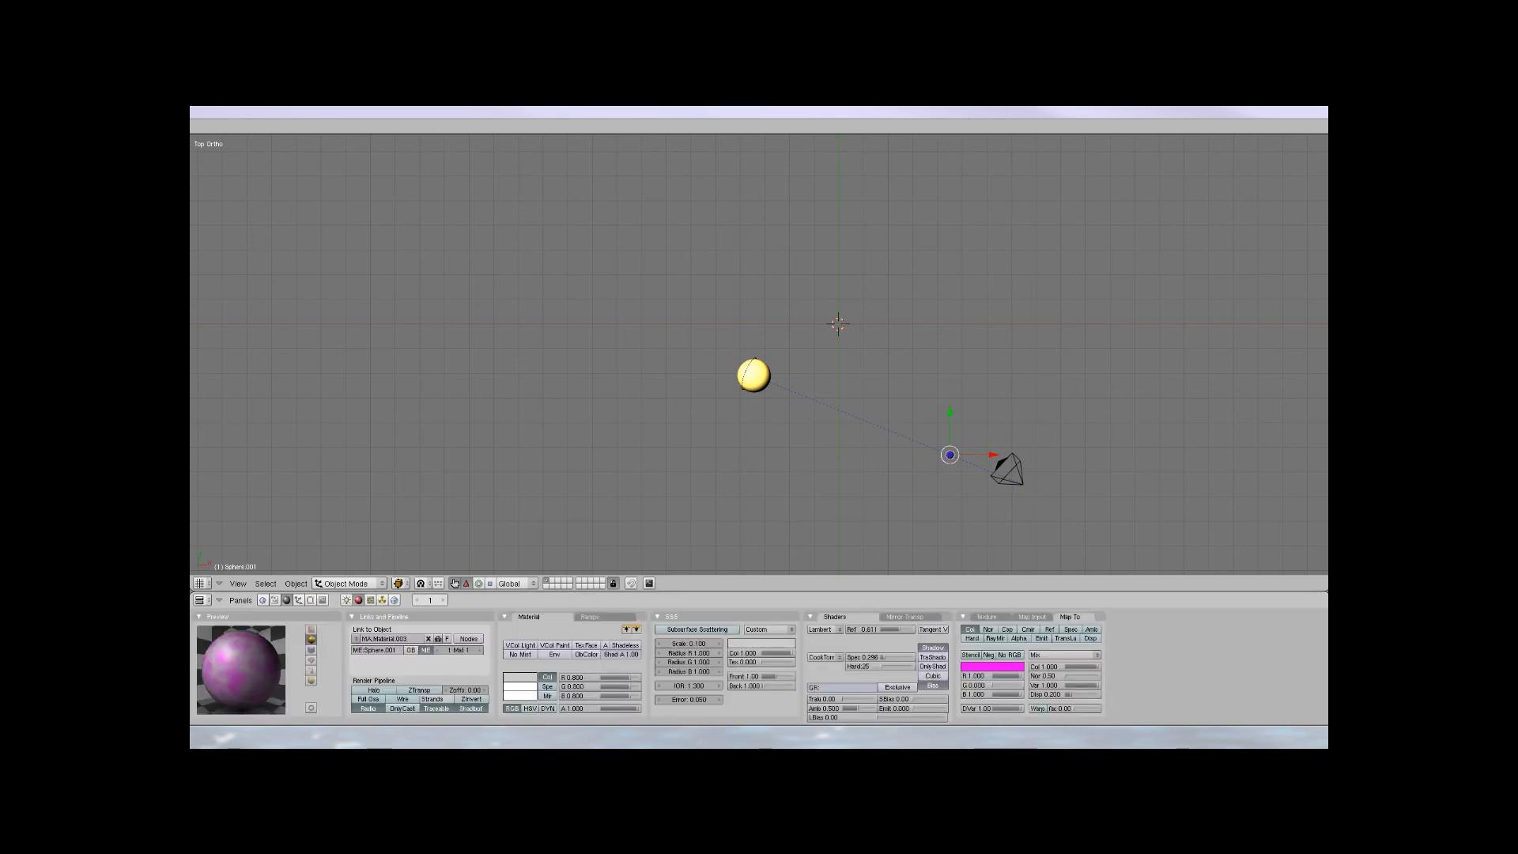
pyautogui.click(983, 666)
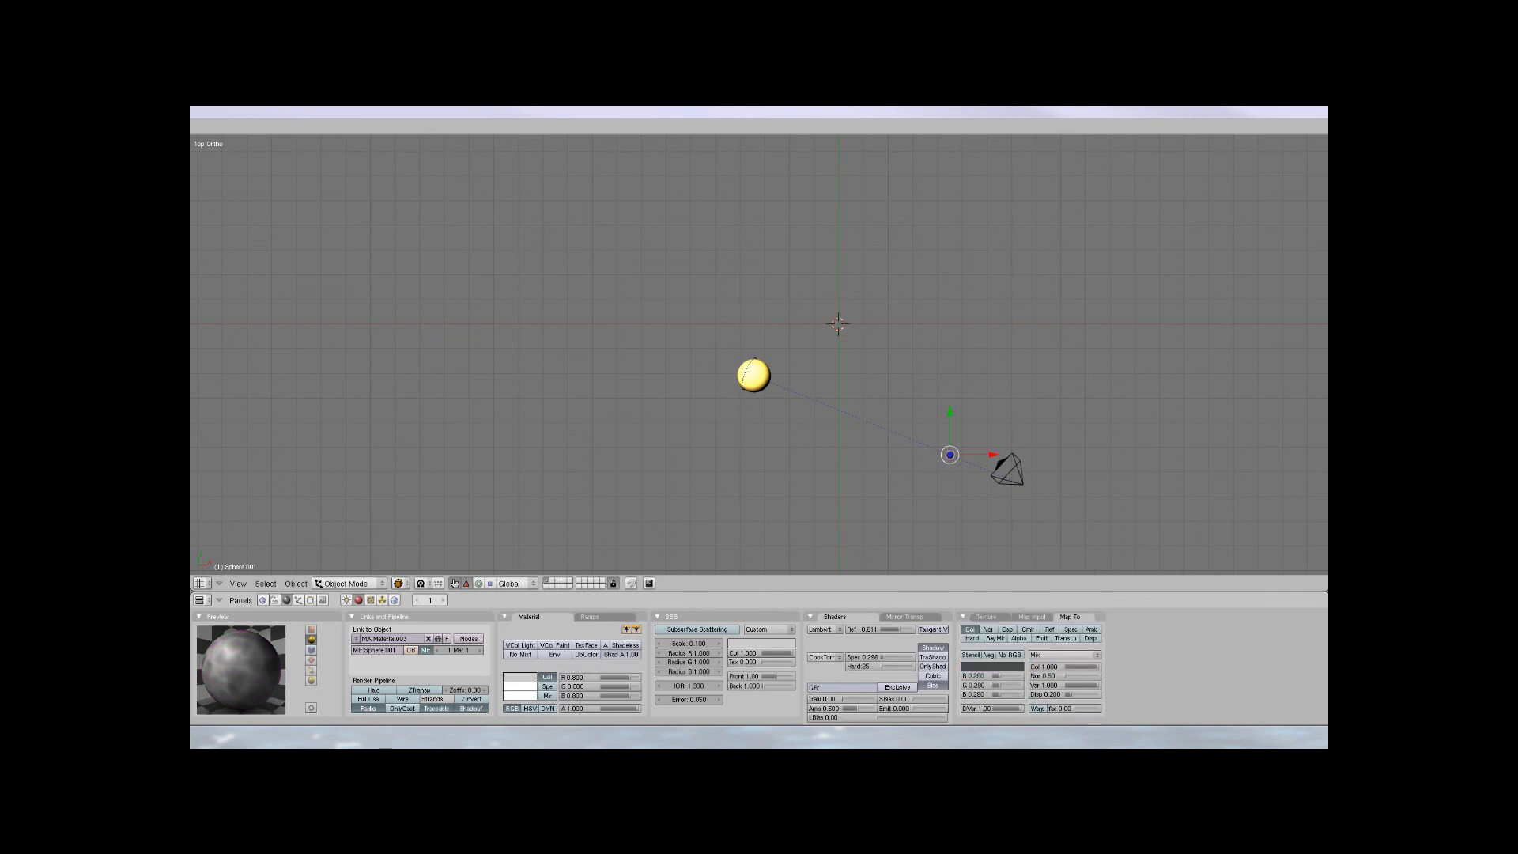
pyautogui.click(988, 629)
pyautogui.moveTo(1065, 676); pyautogui.dragTo(1073, 675)
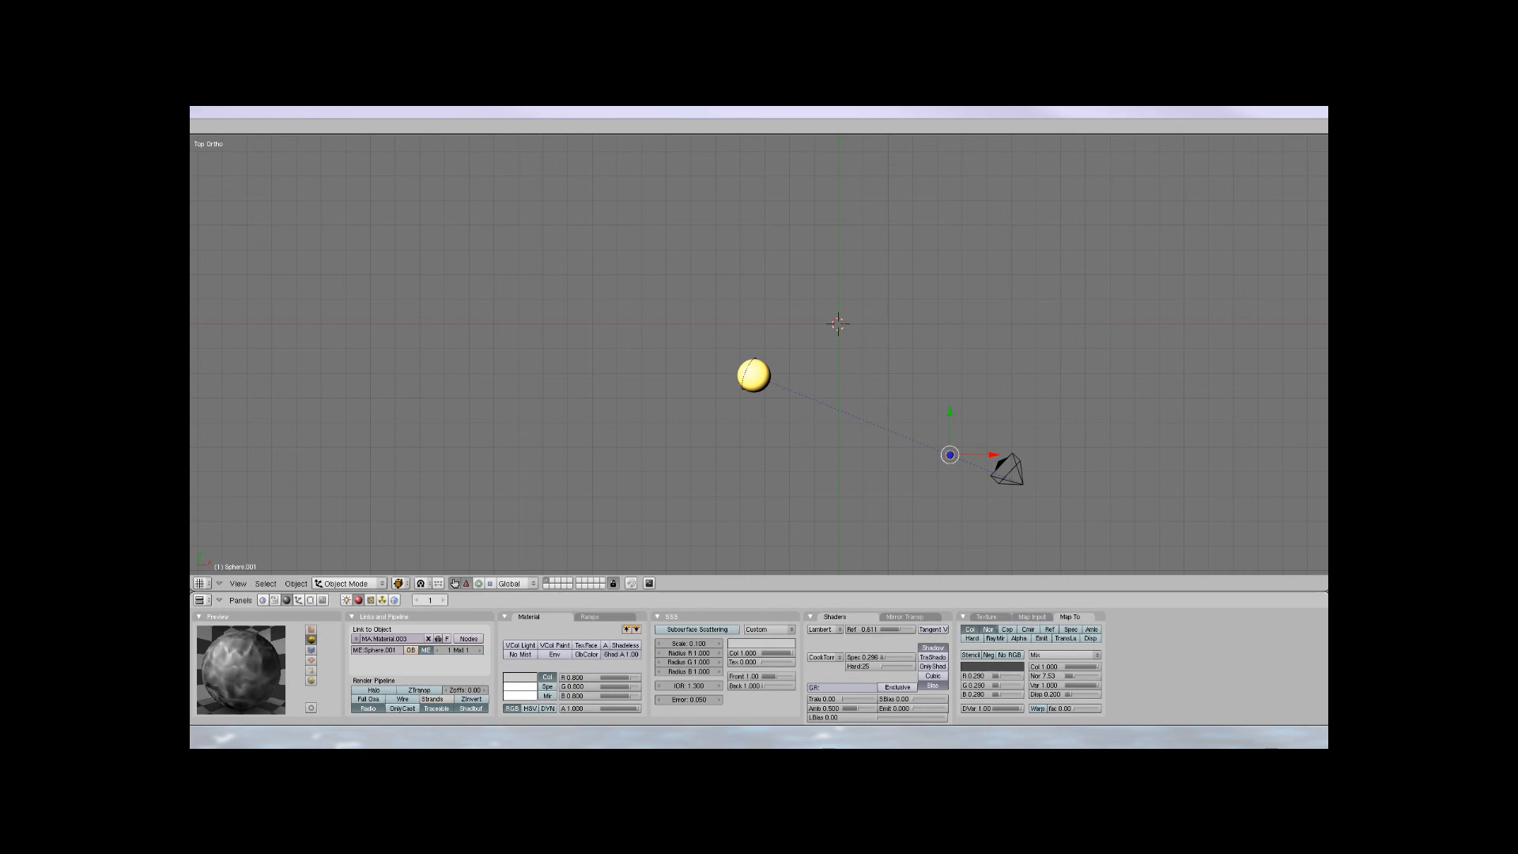
# Increase the Clouds texture's NoiseDepth and set its NoiseSize to 0.450 for the small sphere's material
pyautogui.click(370, 600)
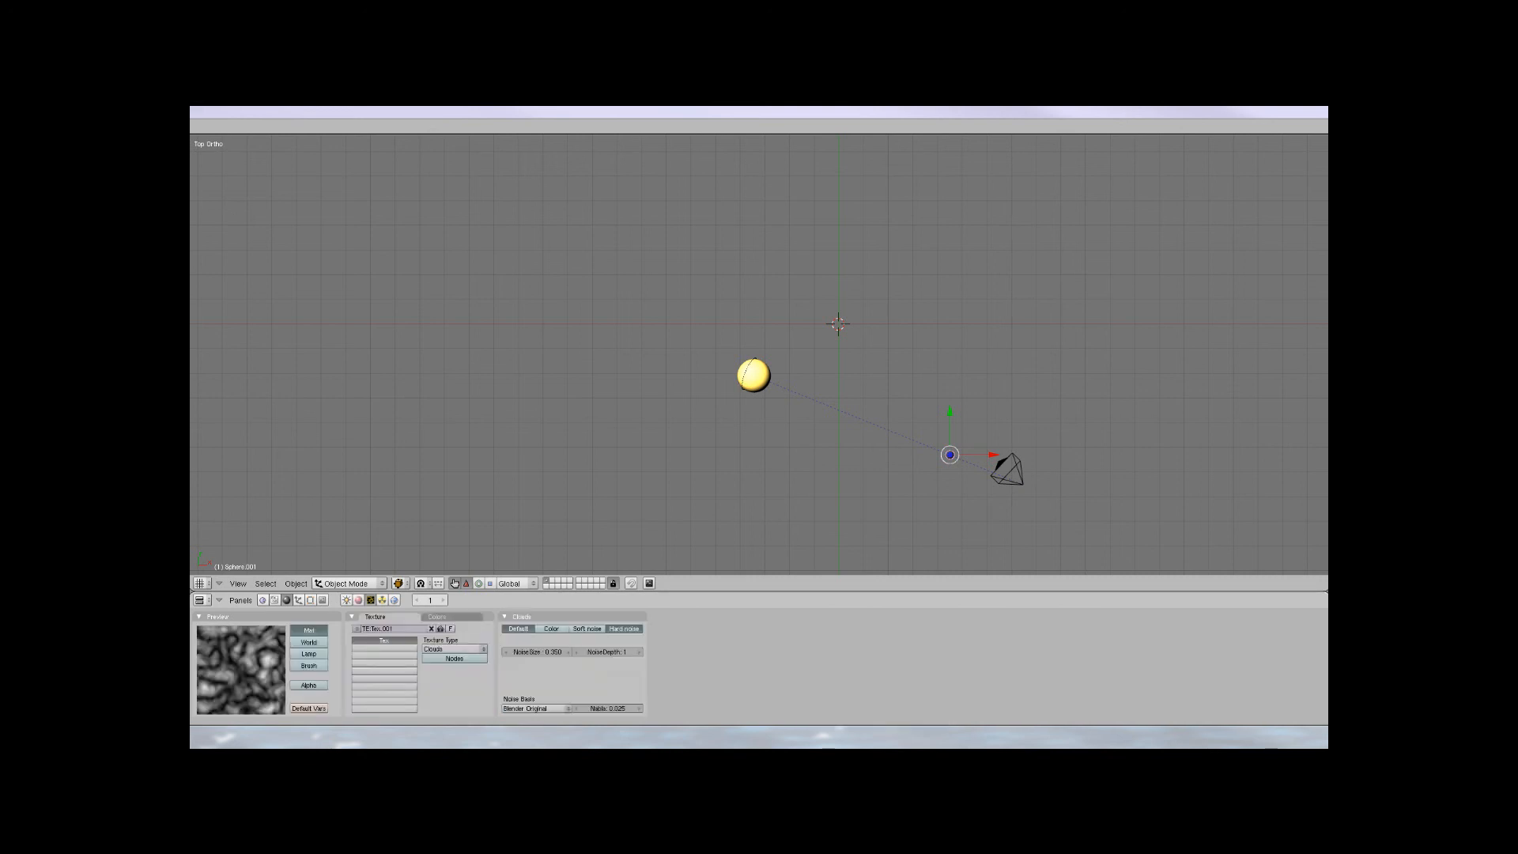
pyautogui.click(639, 652)
pyautogui.click(358, 600)
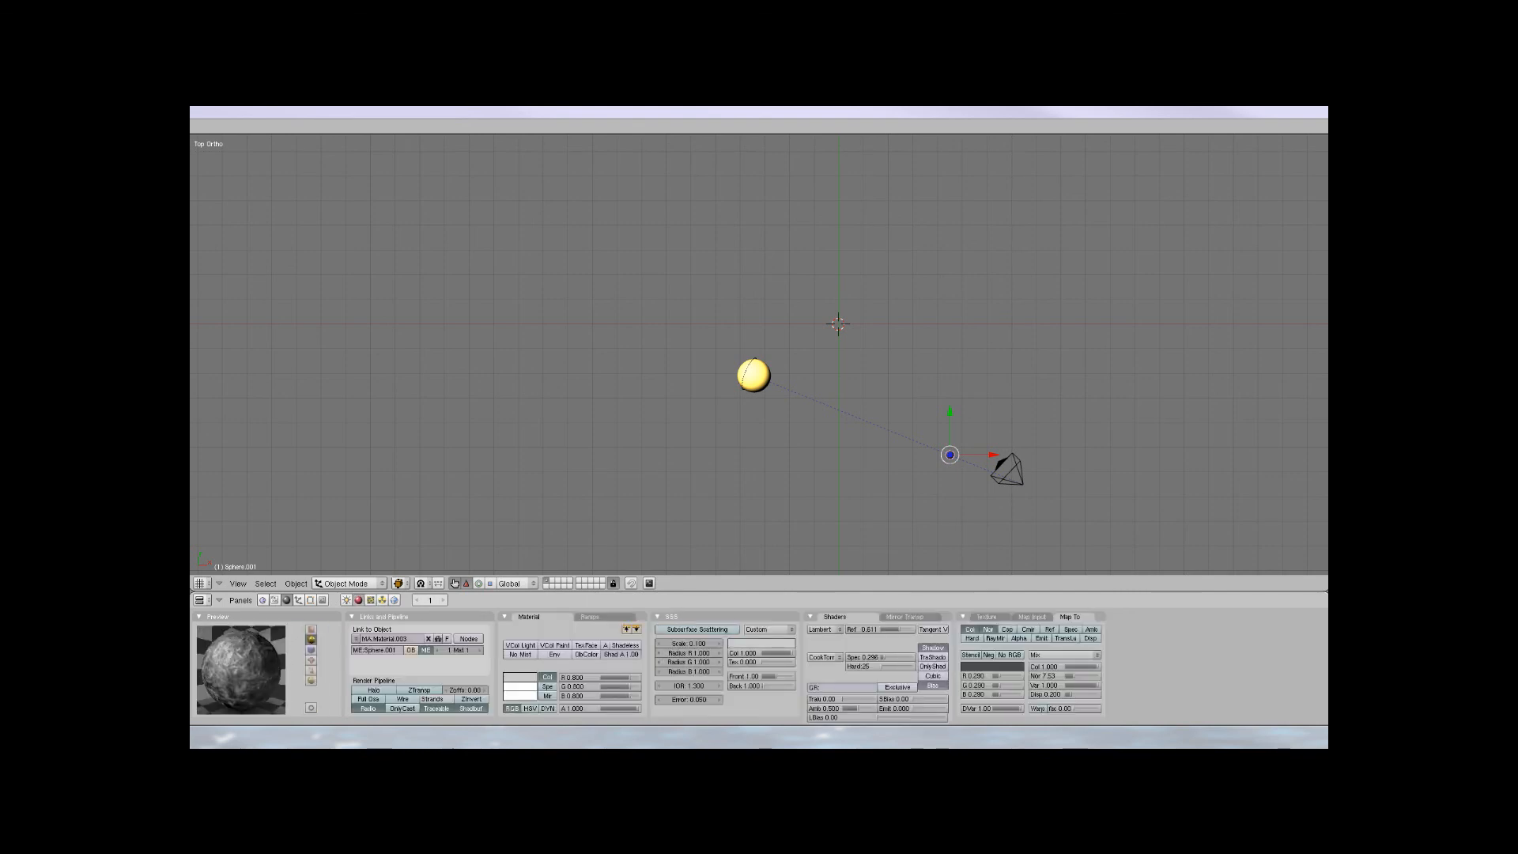
pyautogui.click(370, 600)
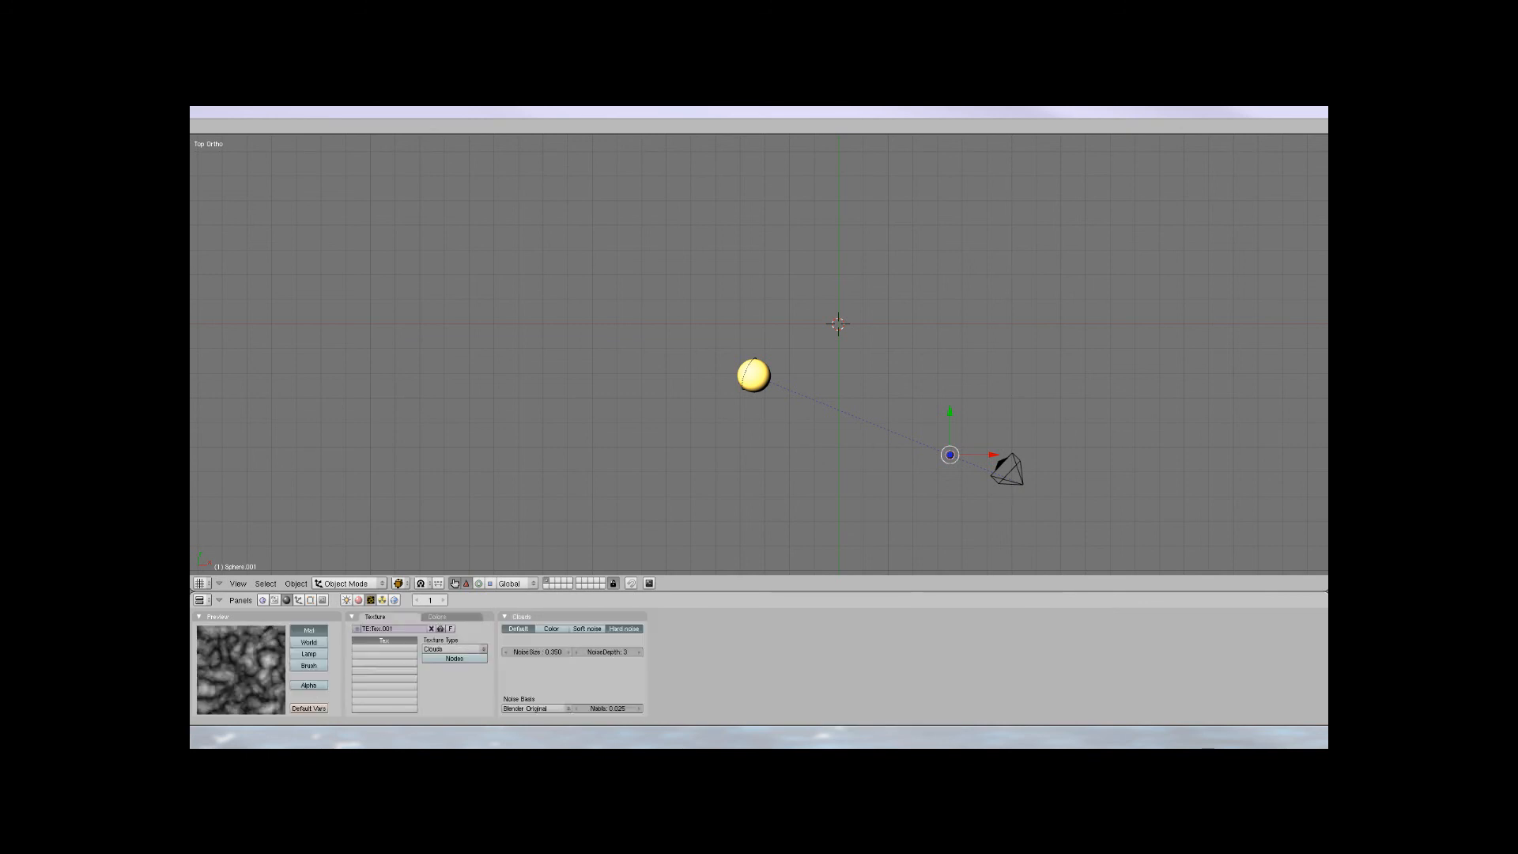
pyautogui.click(568, 652)
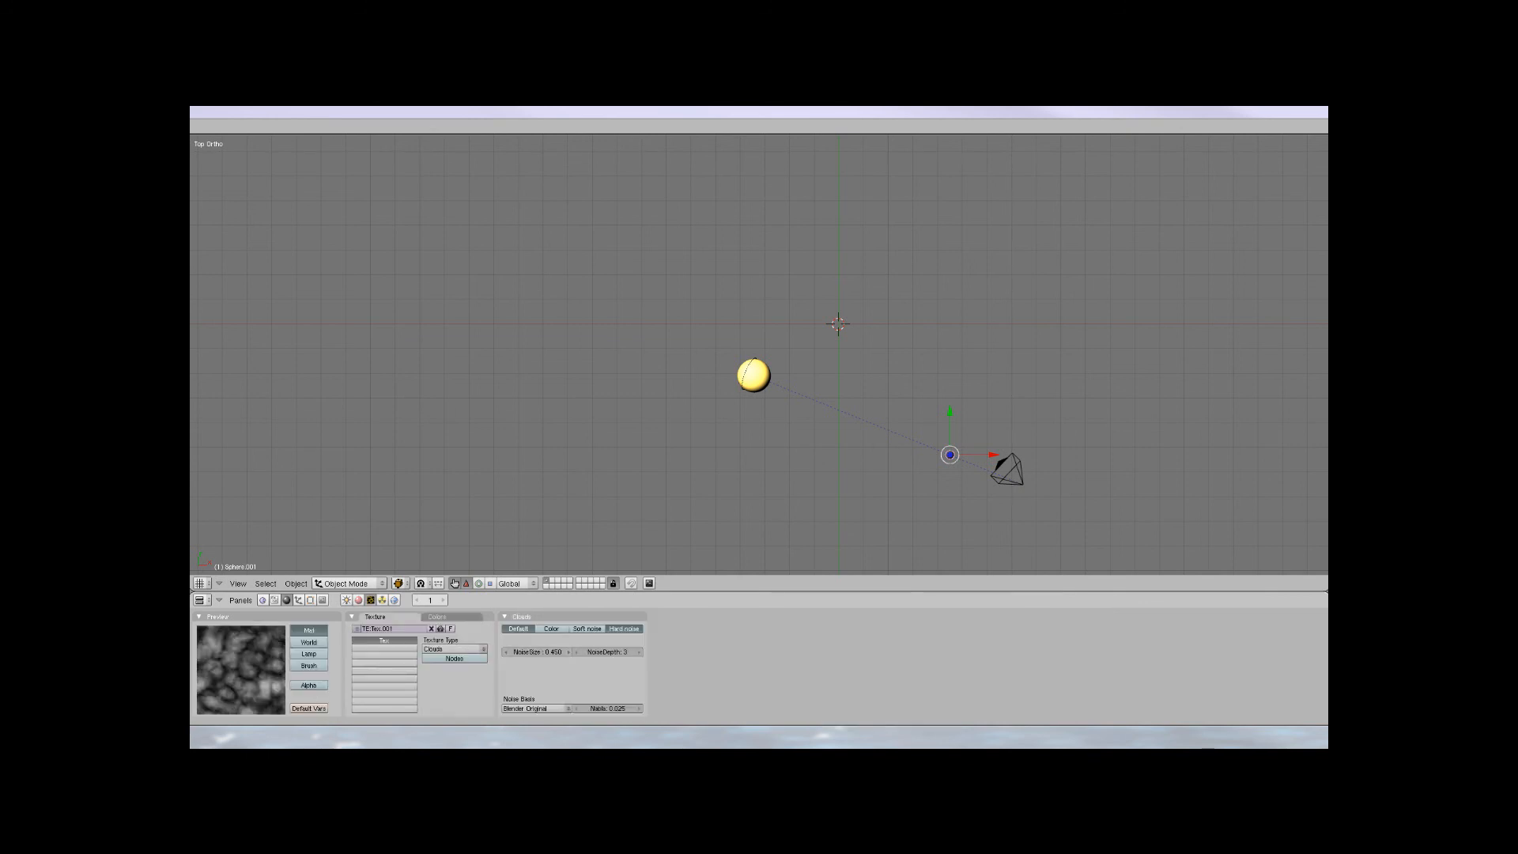
pyautogui.click(358, 600)
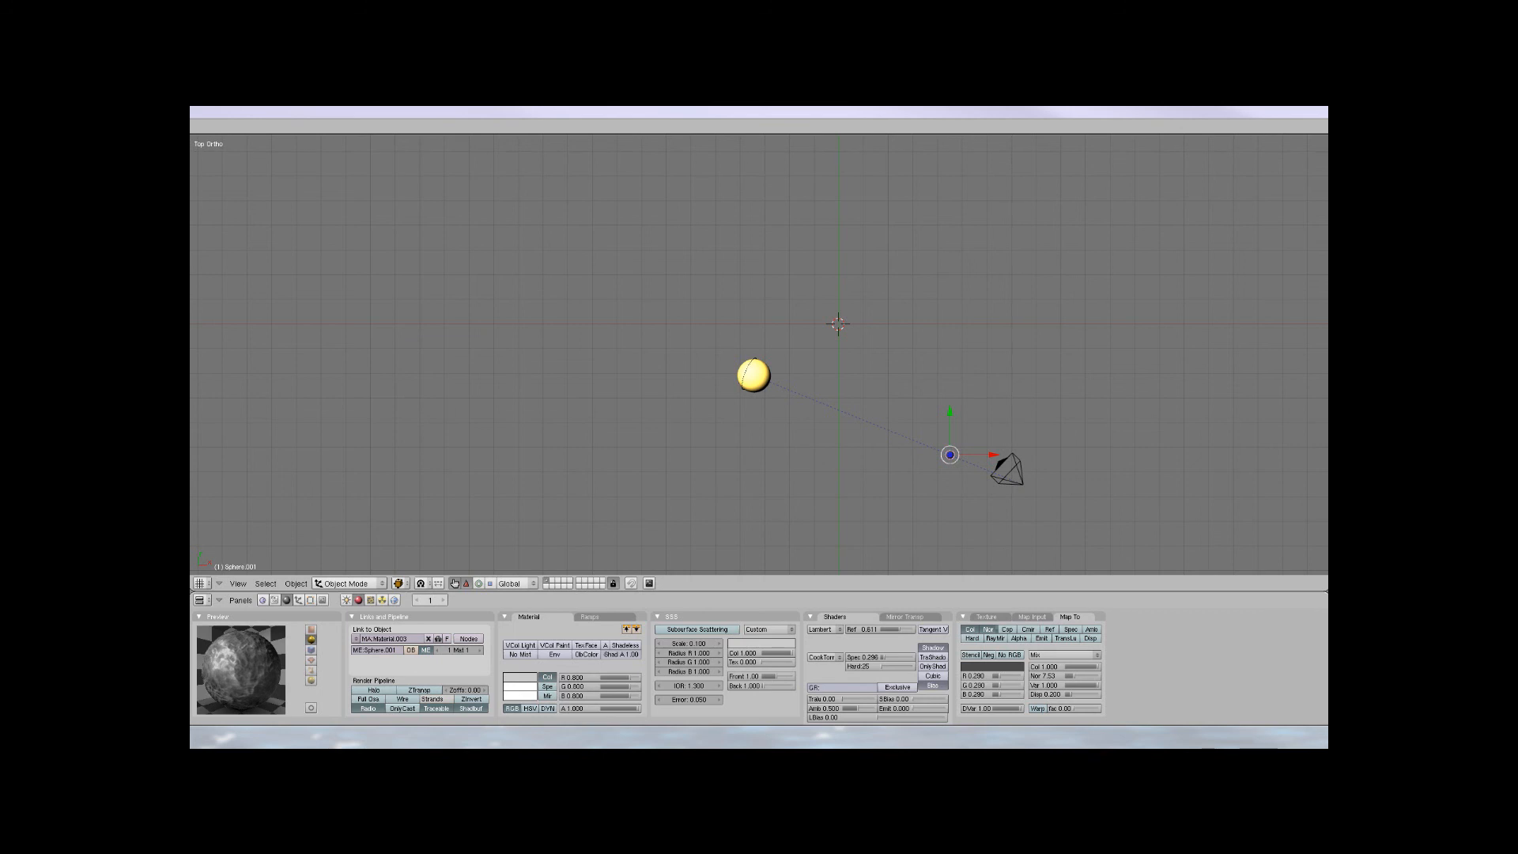
pyautogui.scroll(2, 759, 353)
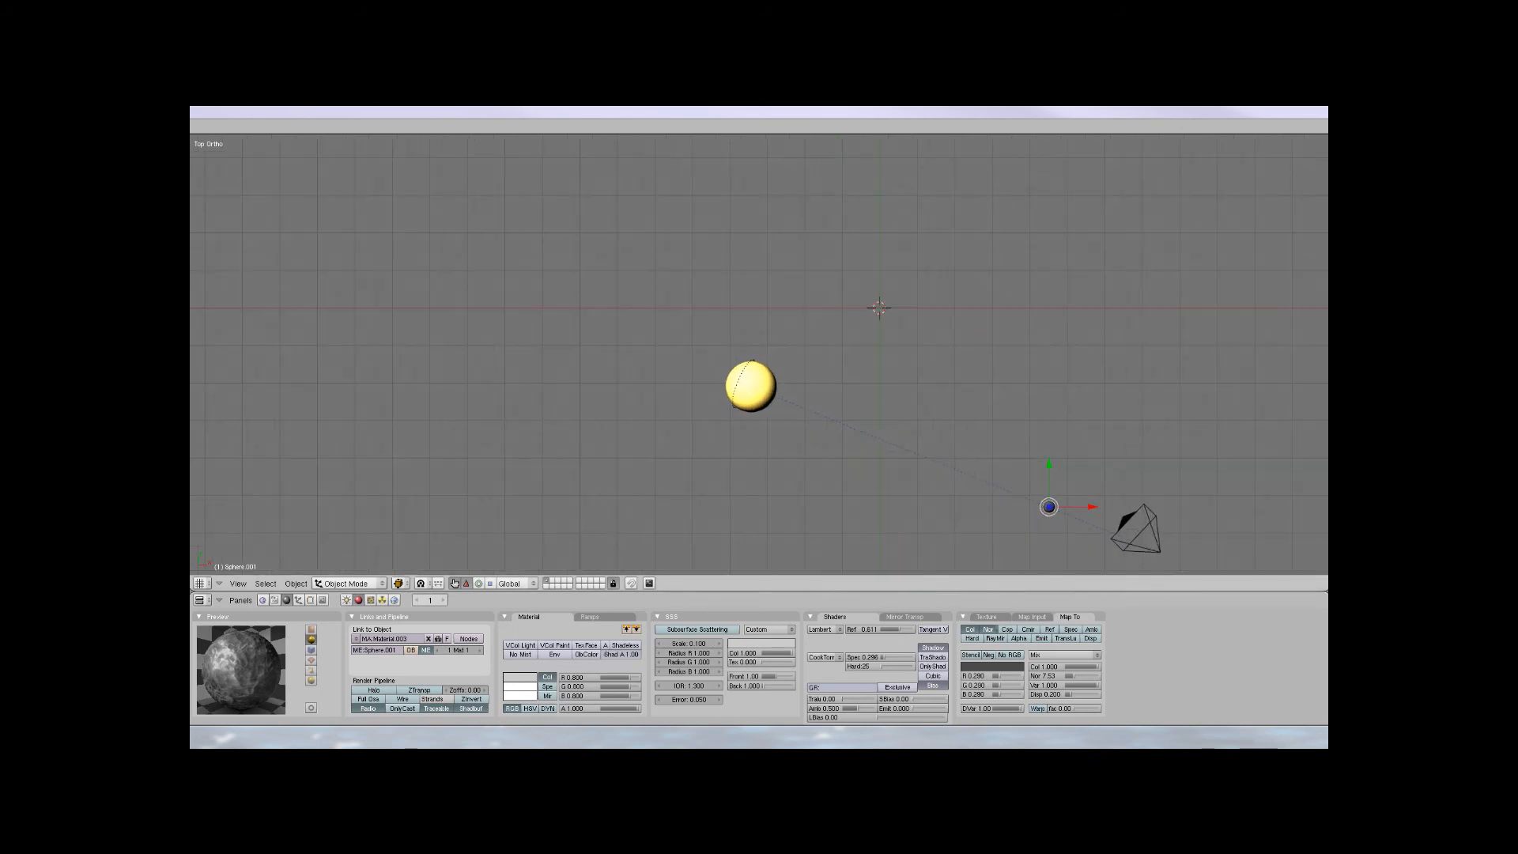
pyautogui.scroll(-1, 759, 354)
pyautogui.scroll(1, 758, 354)
pyautogui.scroll(-2, 759, 353)
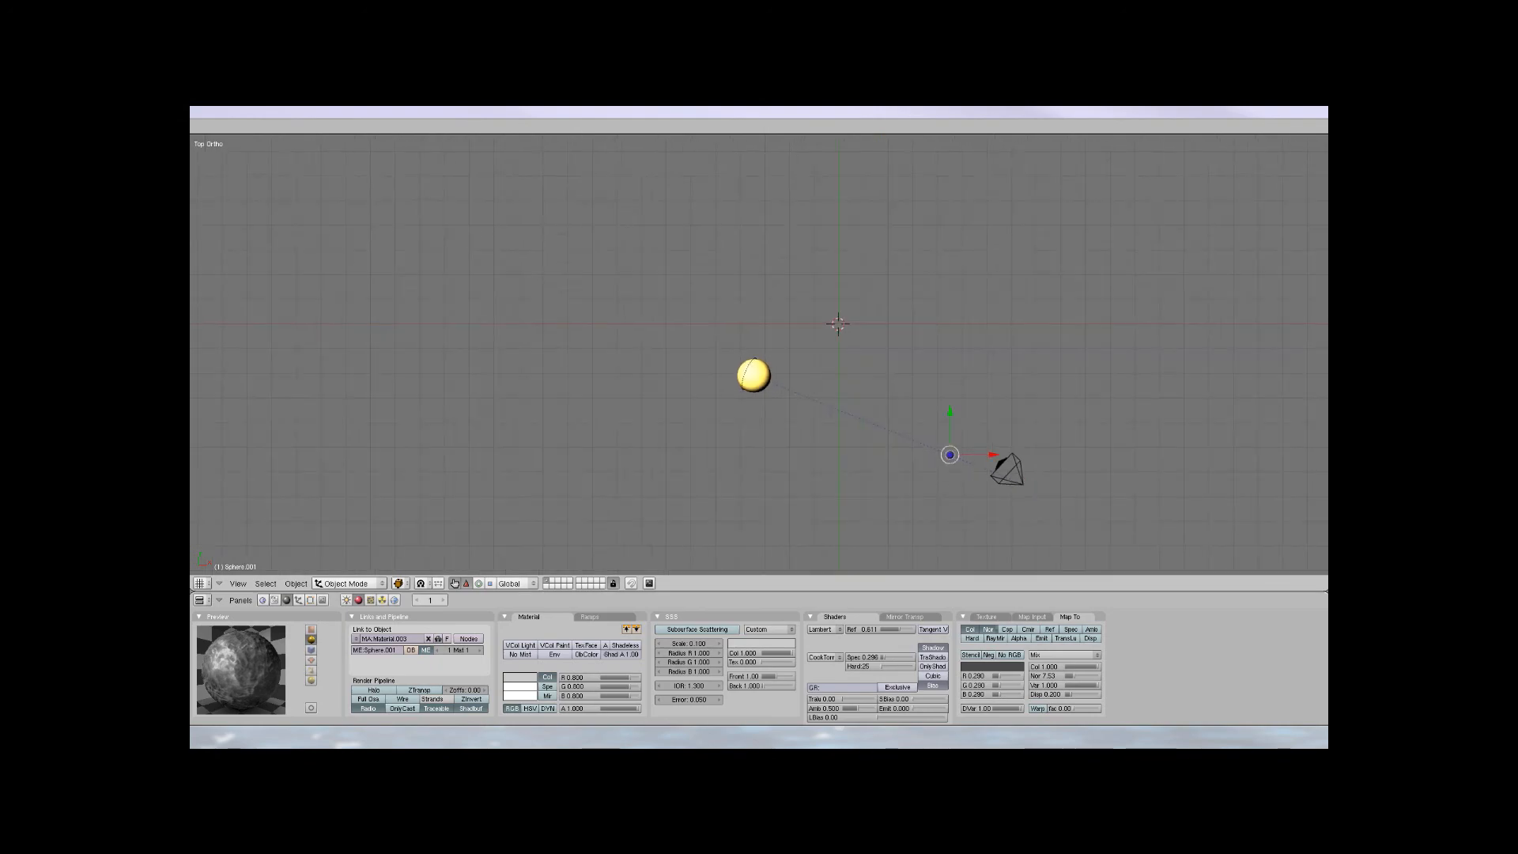